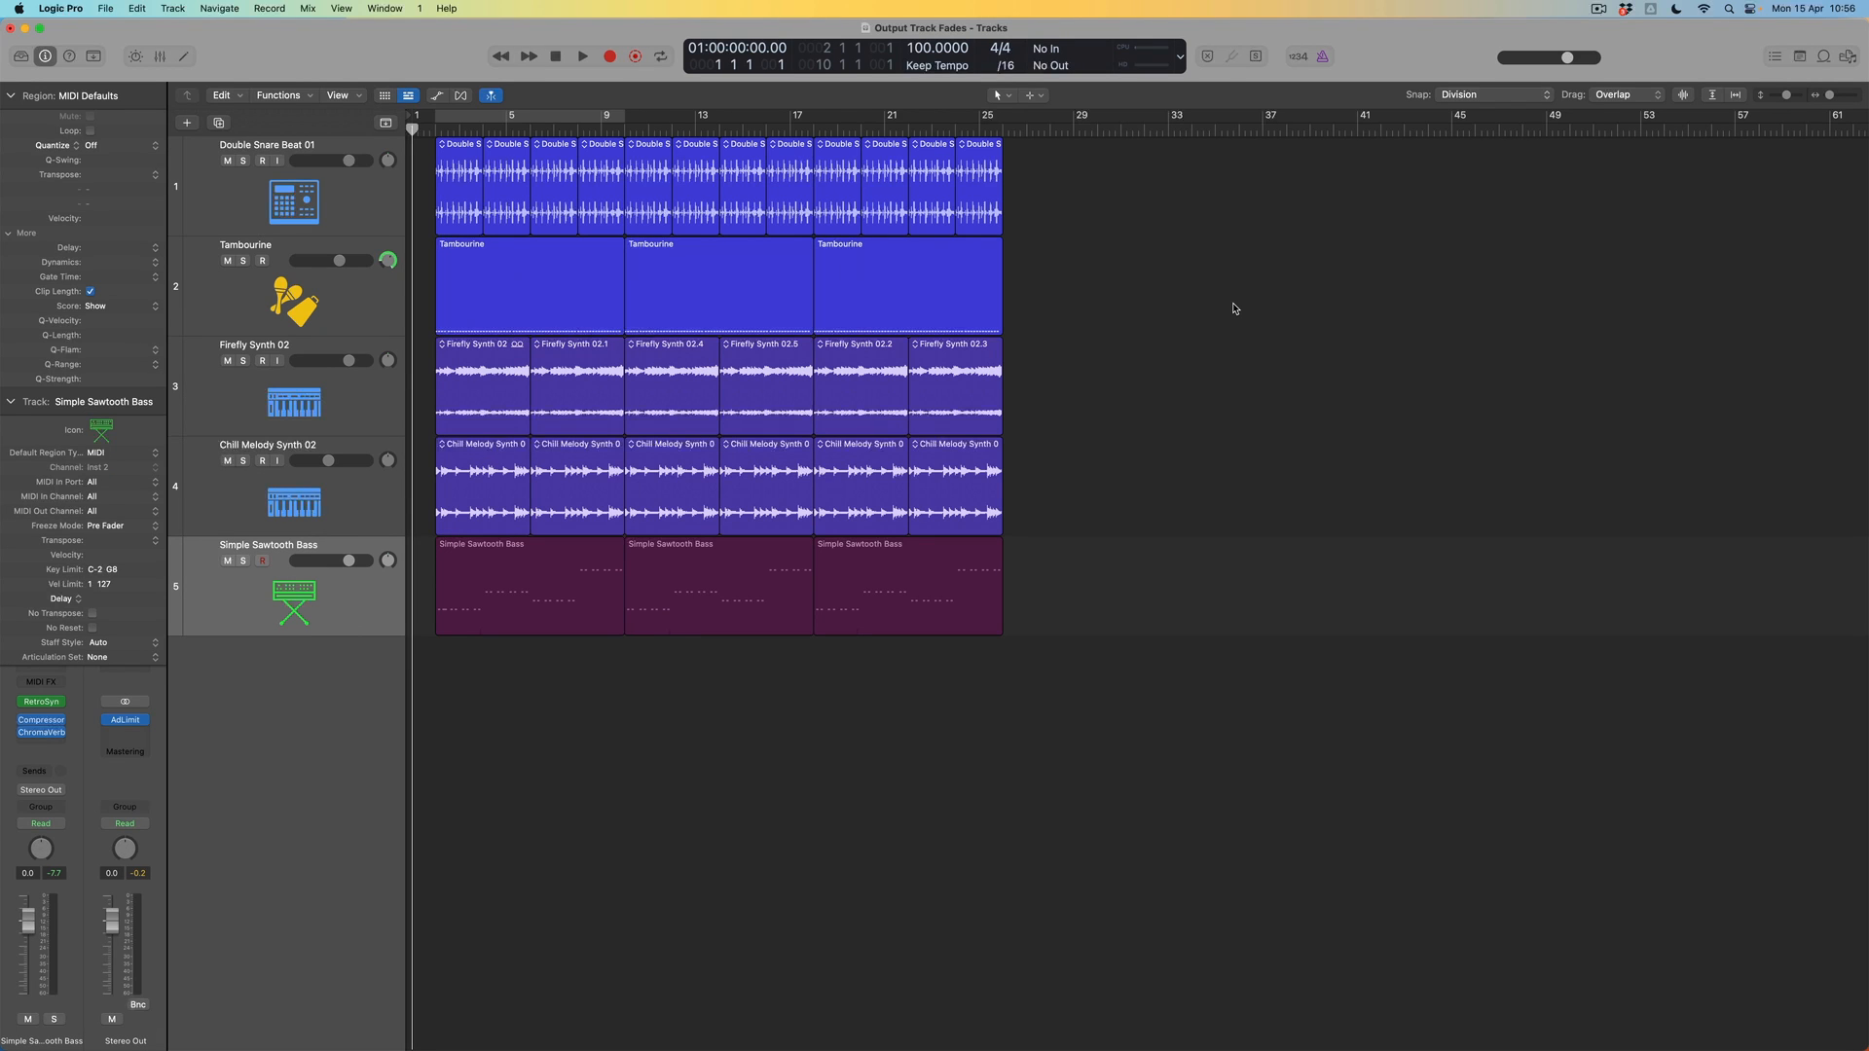
- Show the automation lanes on all tracks and hide them again
{"action": "key", "text": "a"}
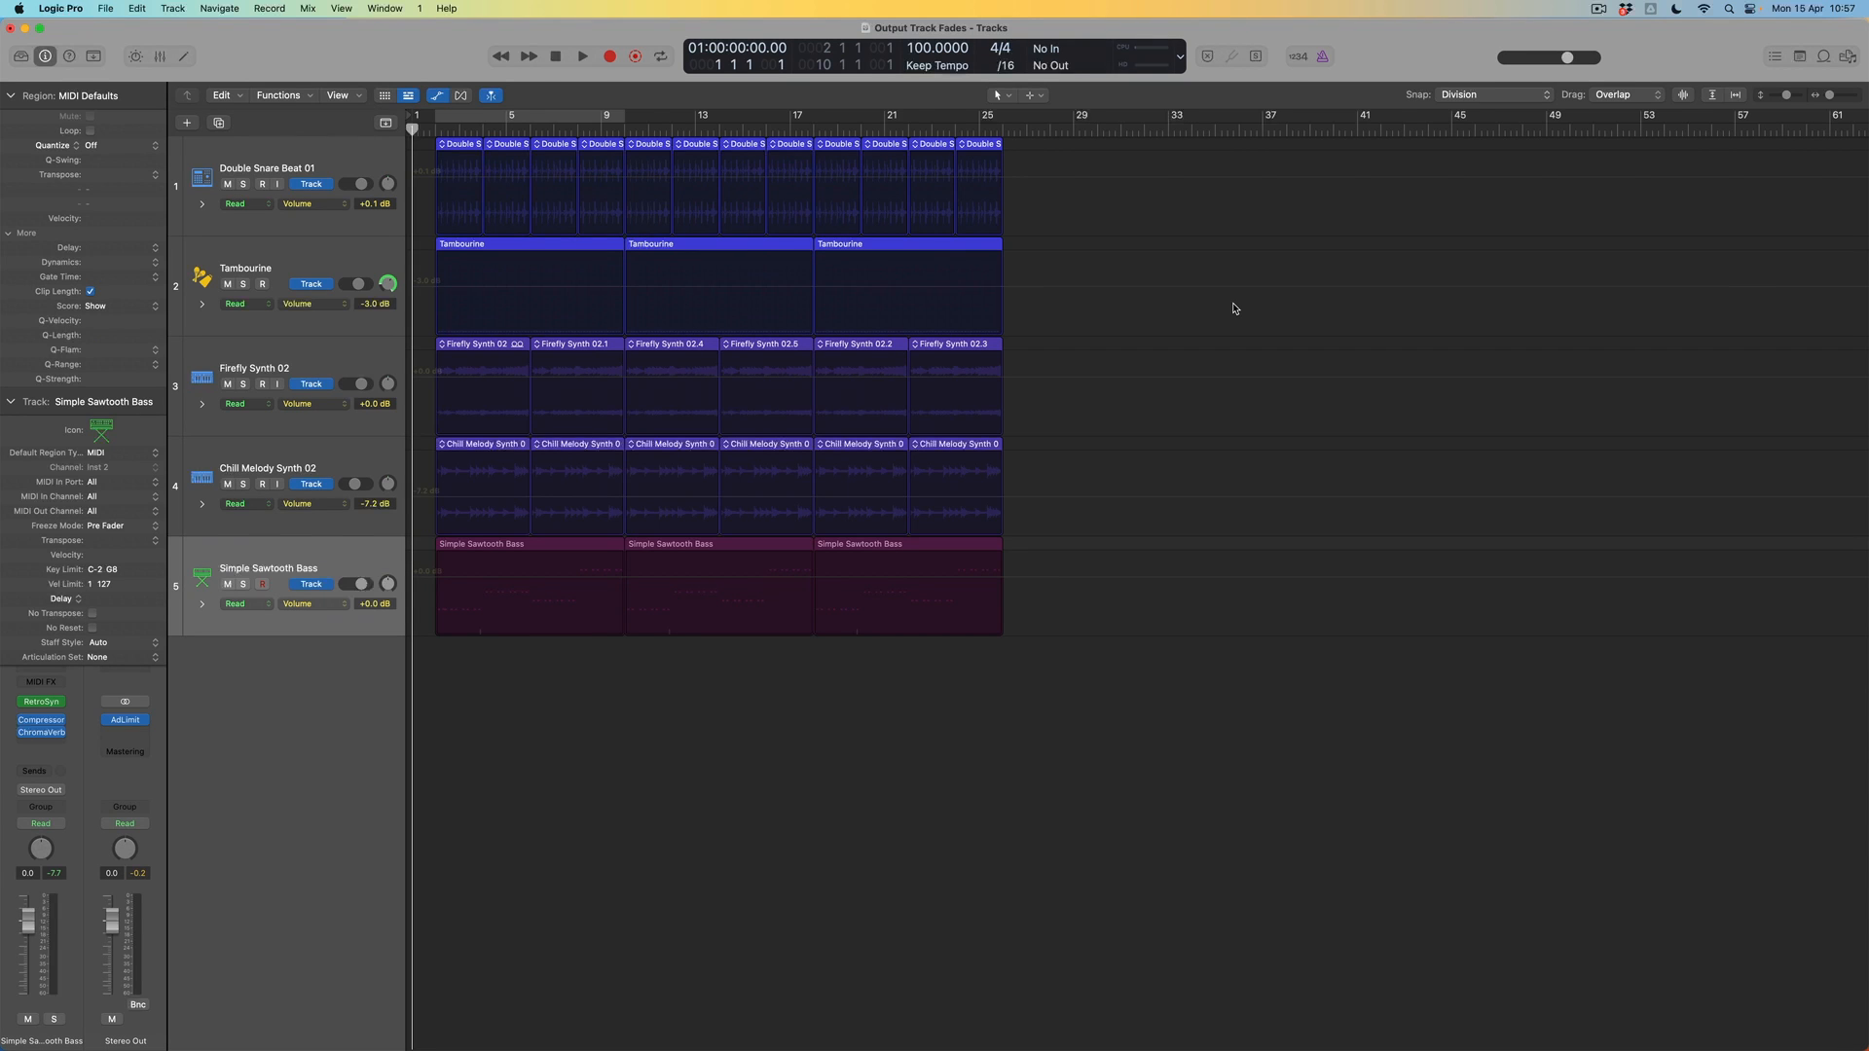
{"action": "key", "text": "a"}
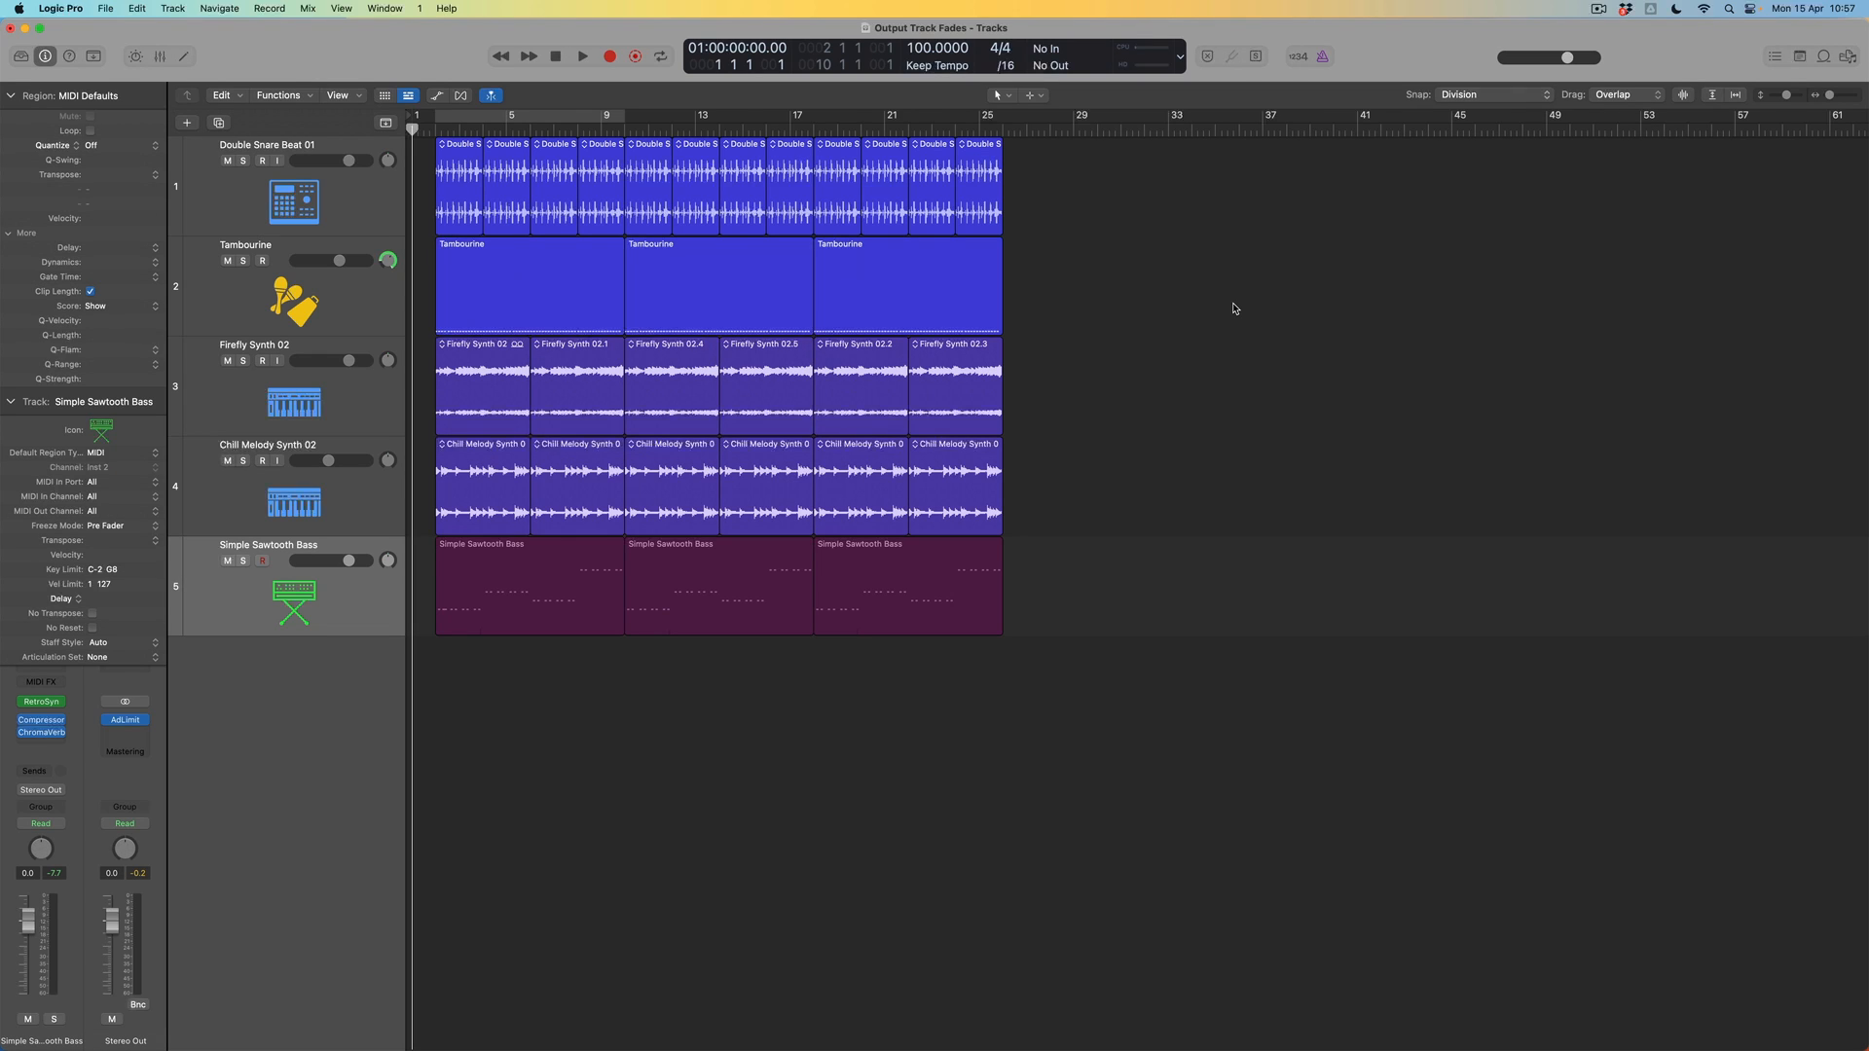
- Show the project's output track in the track list and select the Stereo Out track
{"action": "left_click", "coordinate": [171, 7]}
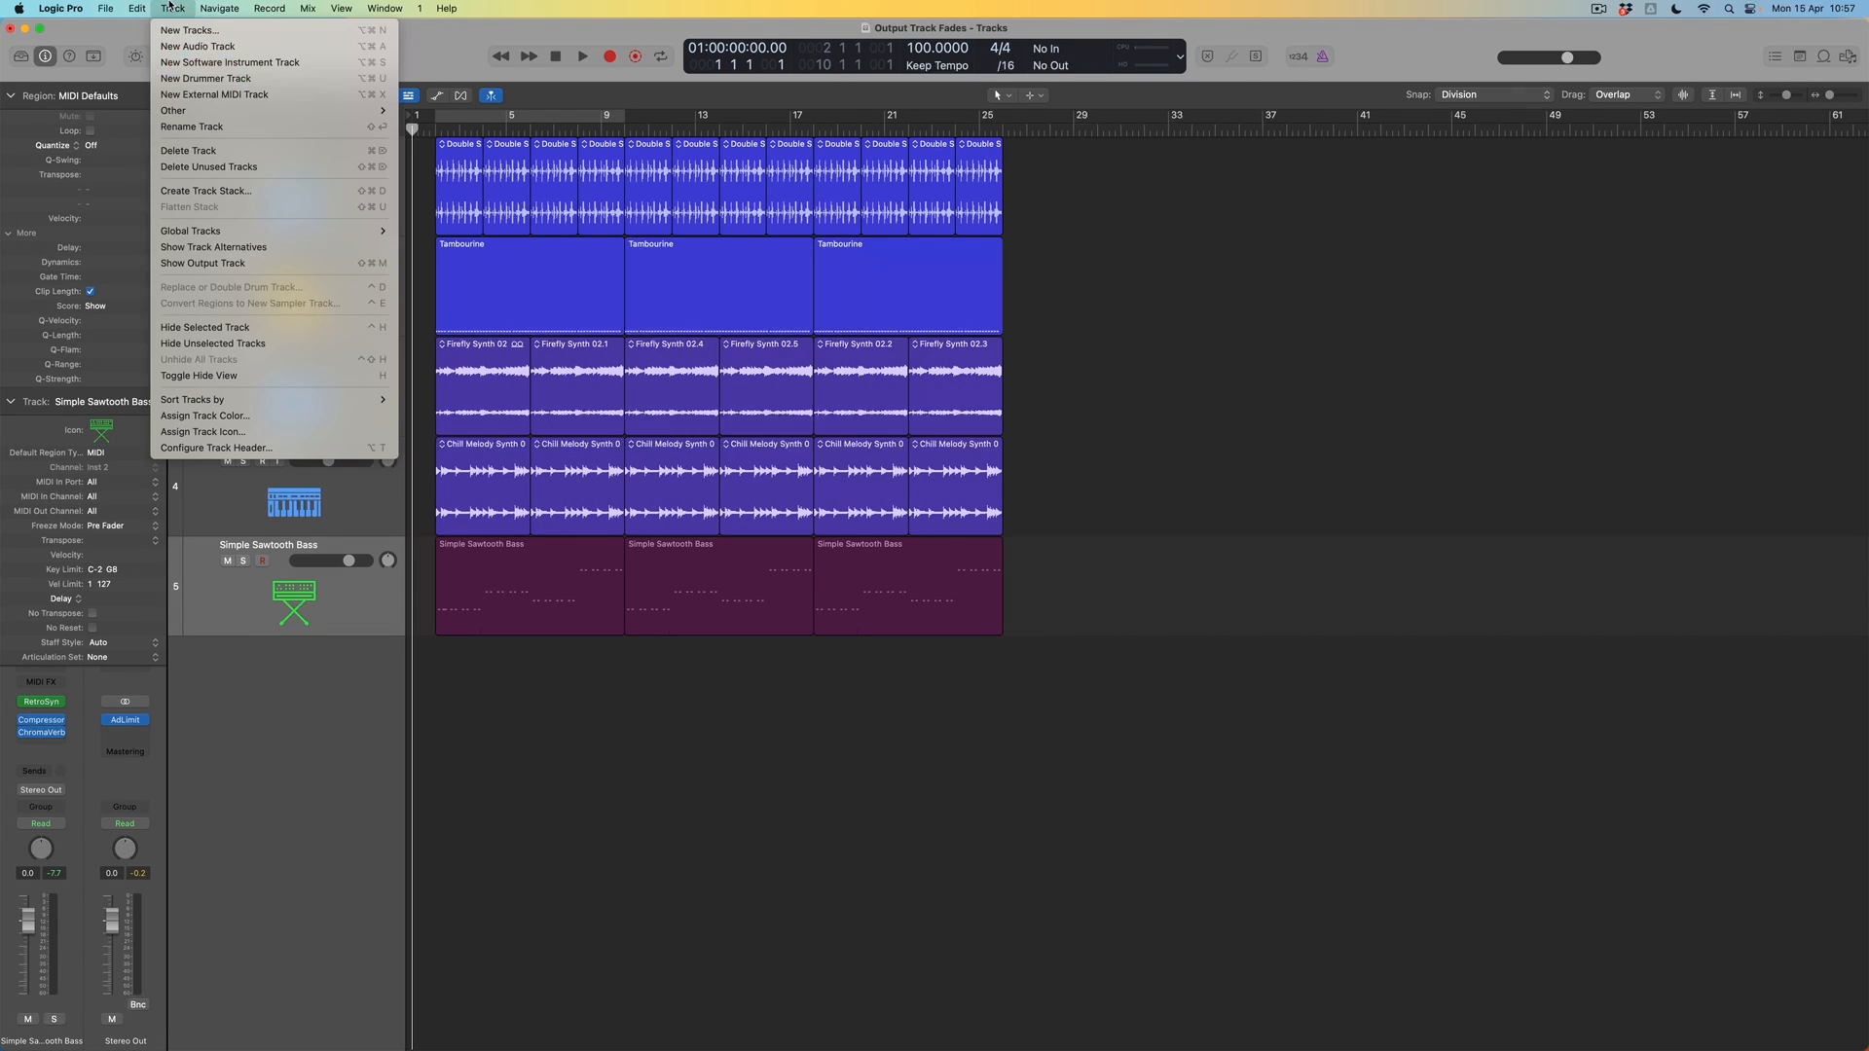
{"action": "left_click", "coordinate": [272, 268]}
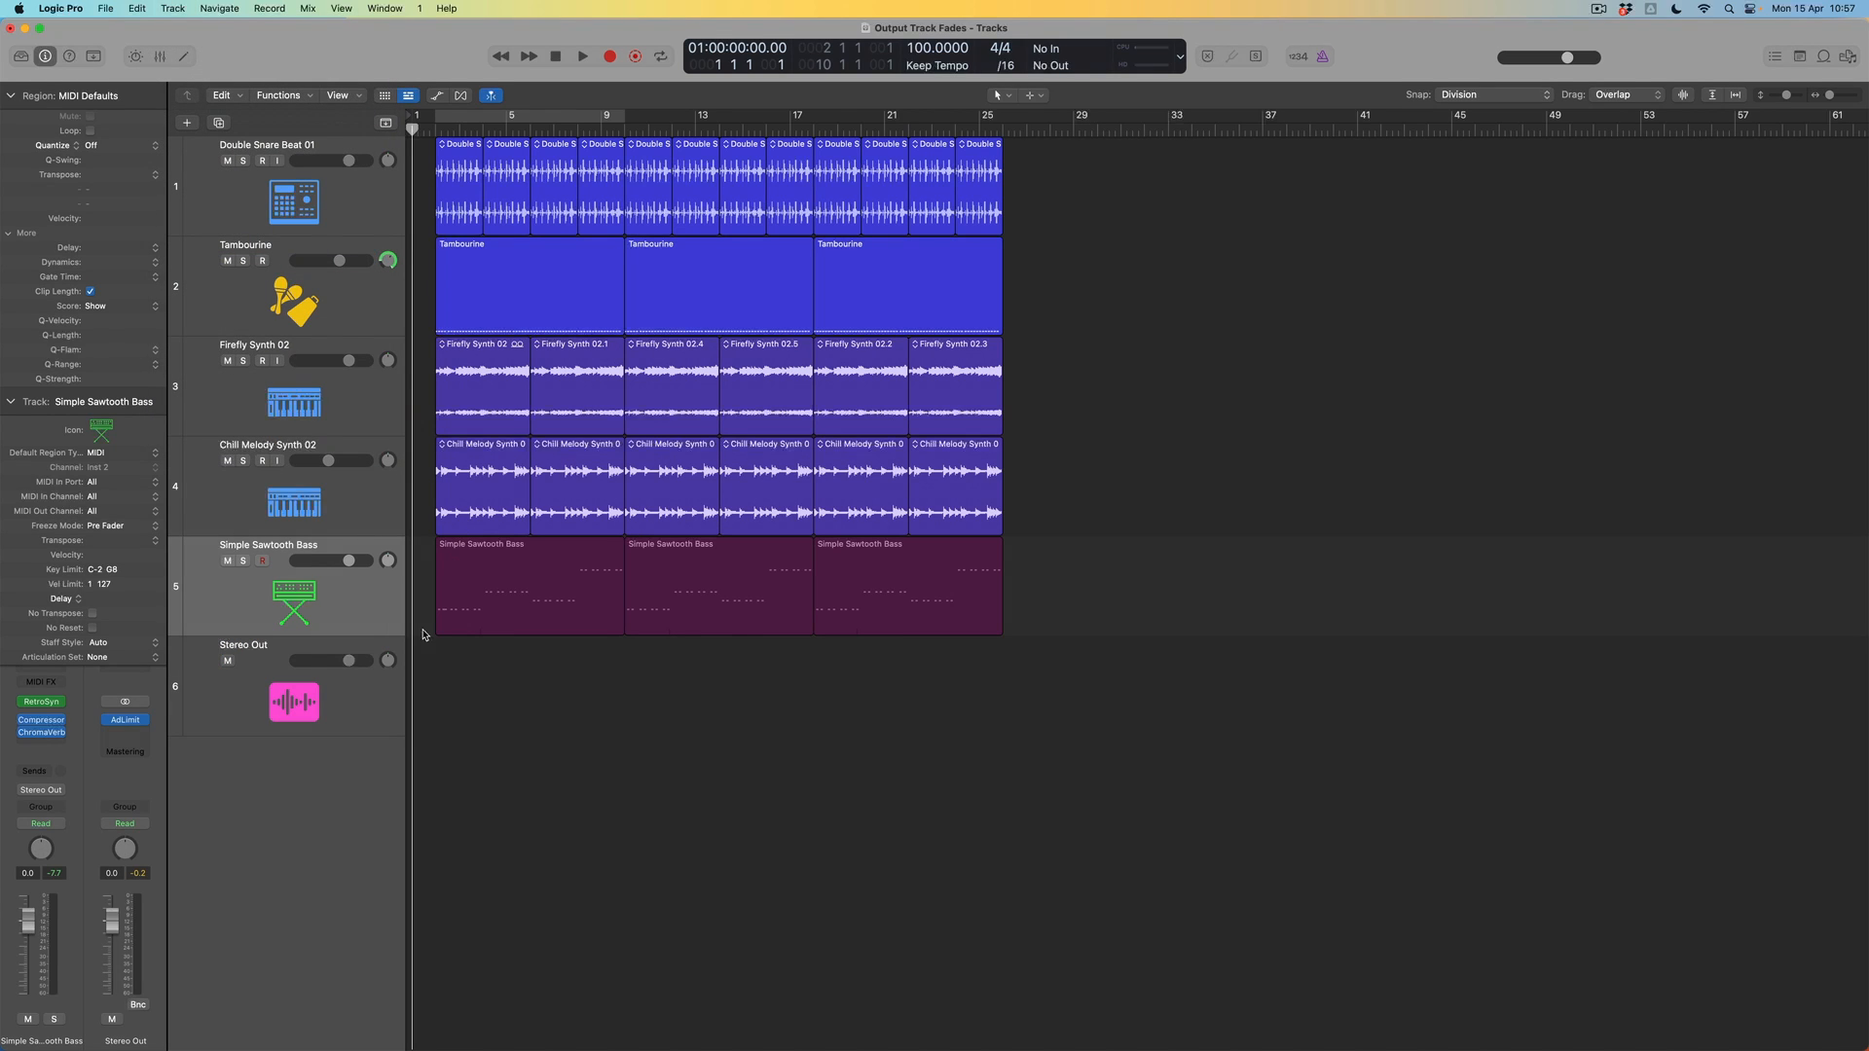
{"action": "left_click", "coordinate": [365, 683]}
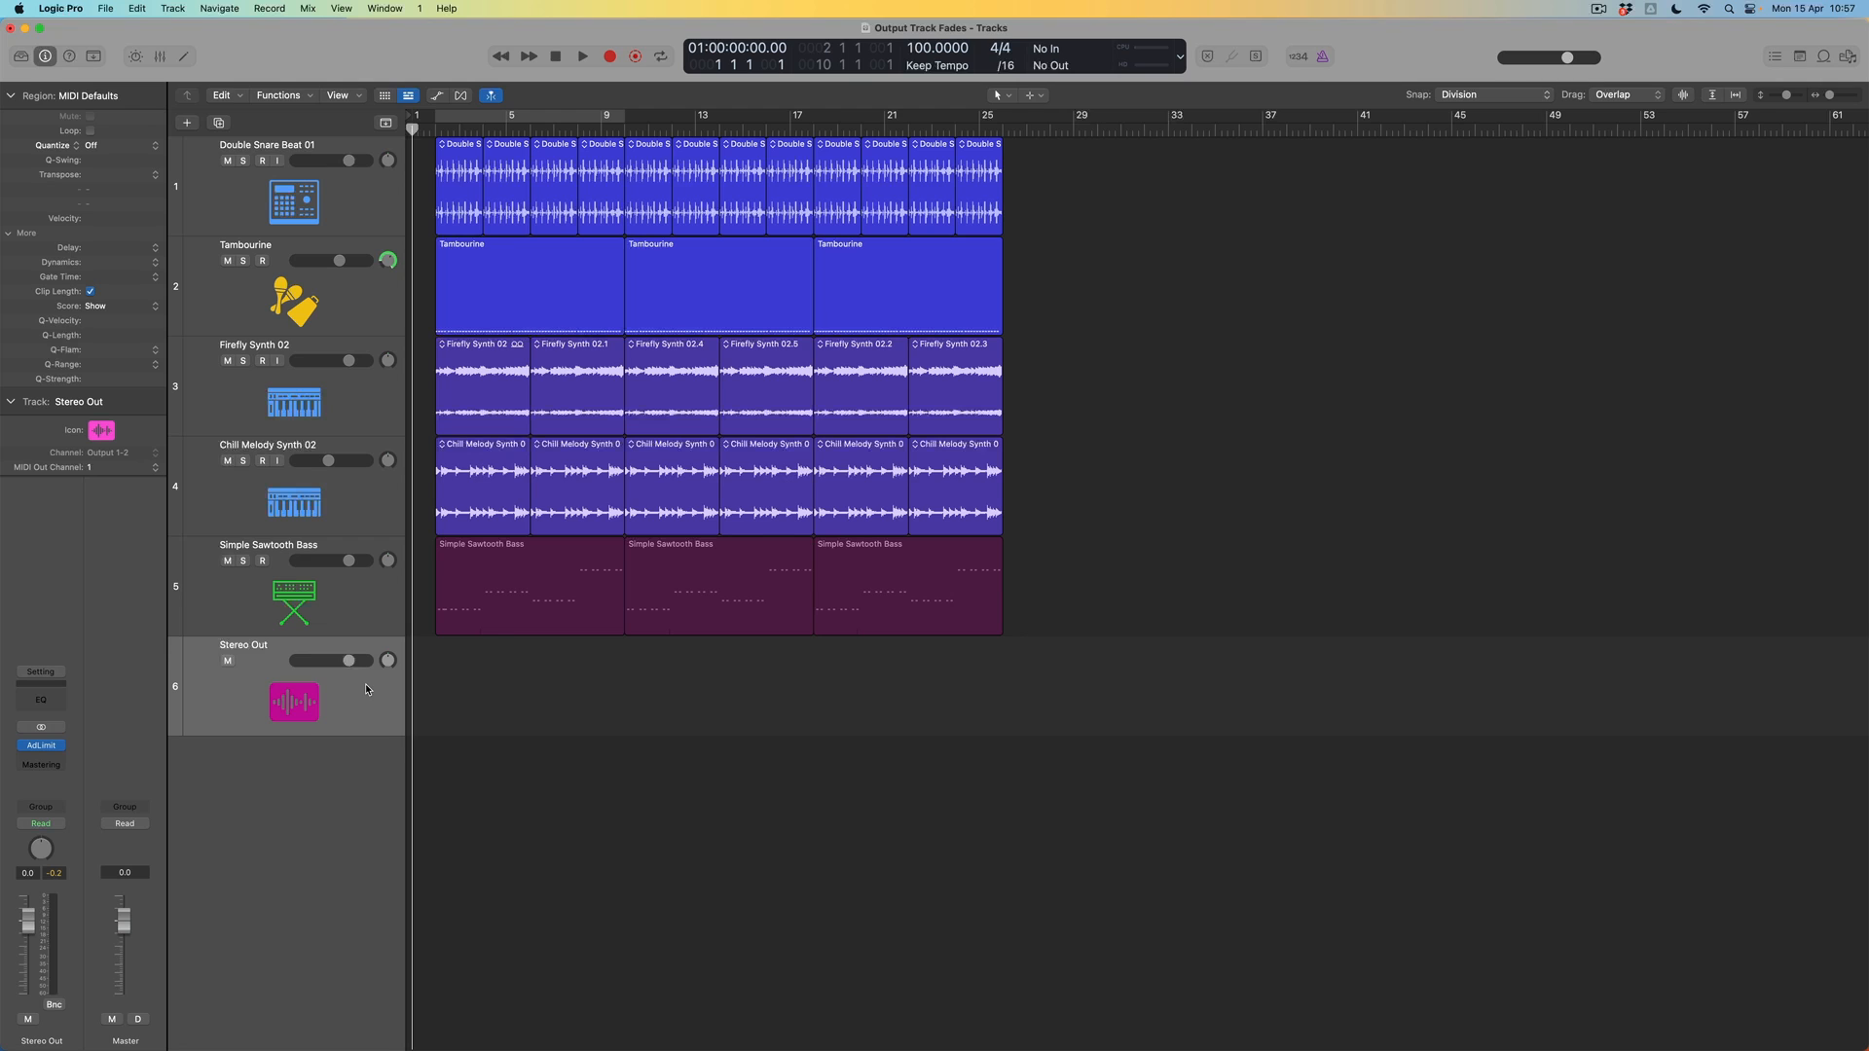
- Show track automation and draw a Stereo Out volume fade from +0.0 dB at about bar 18 to -∞ dB at bar 26
{"action": "key", "text": "a"}
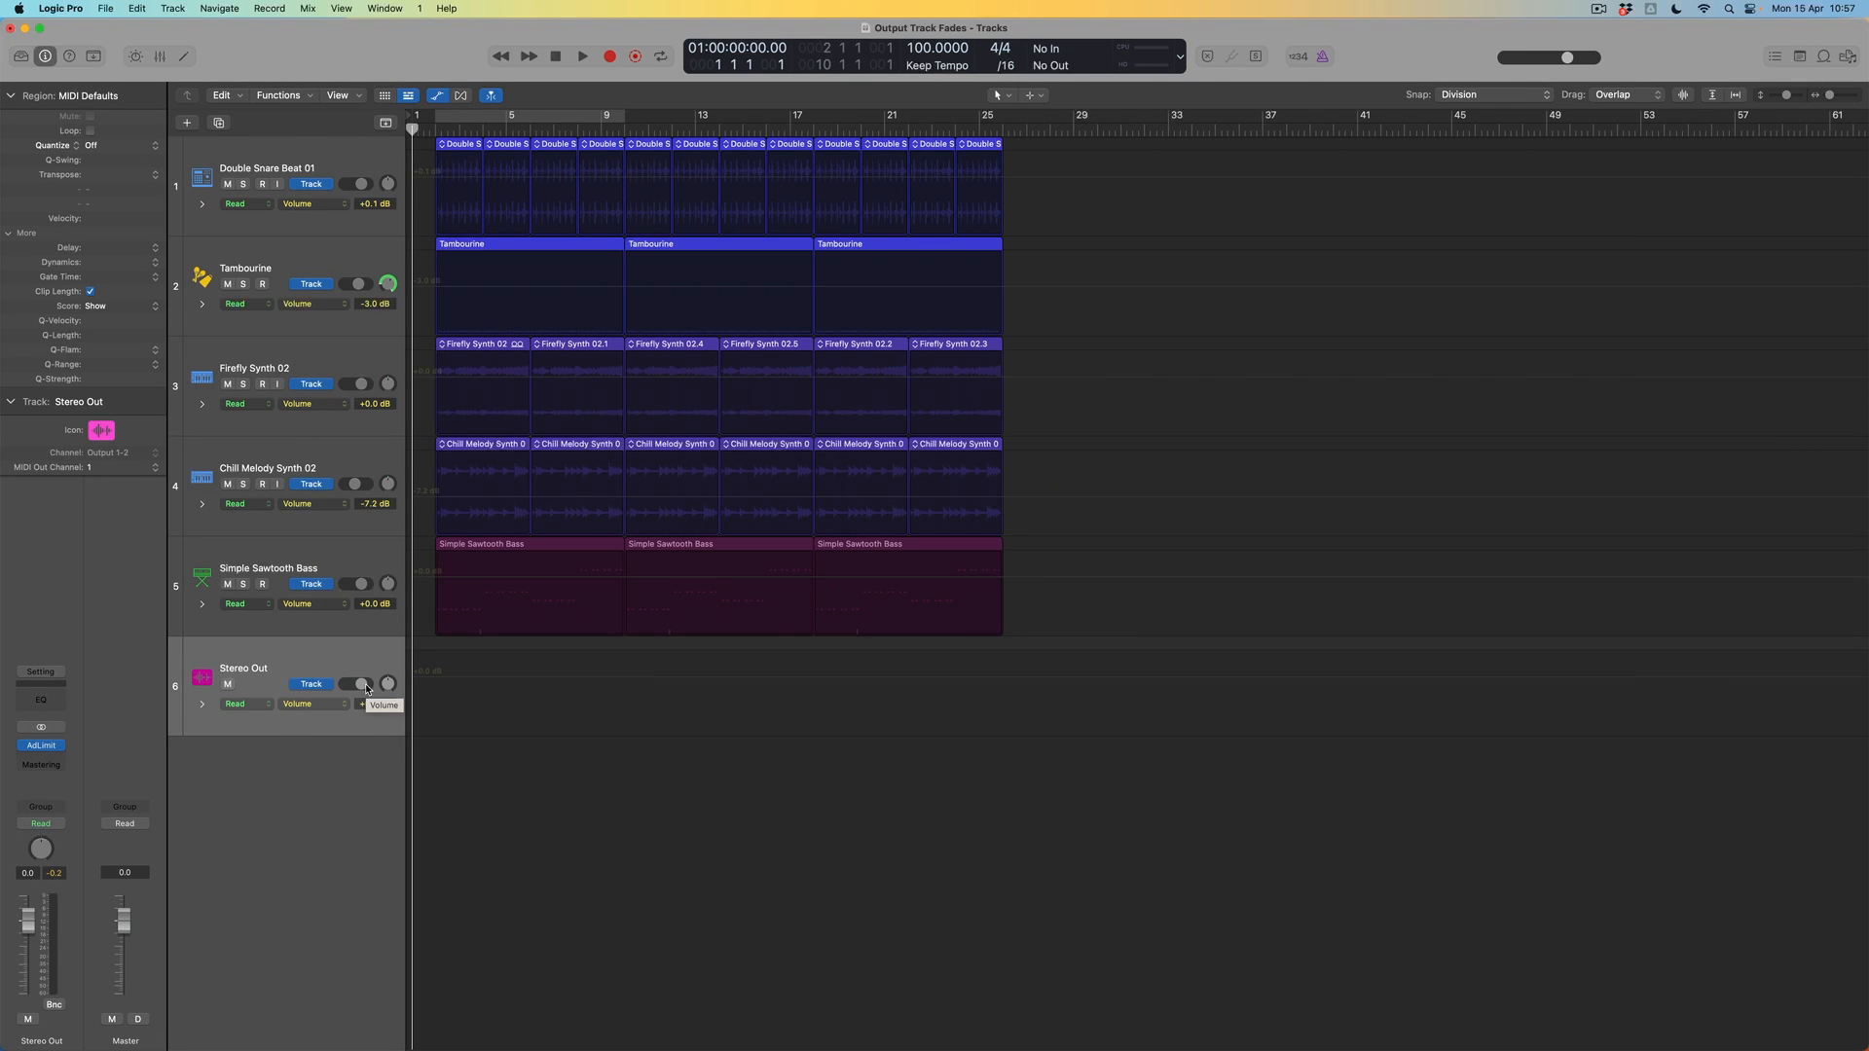
{"action": "left_click", "coordinate": [823, 680]}
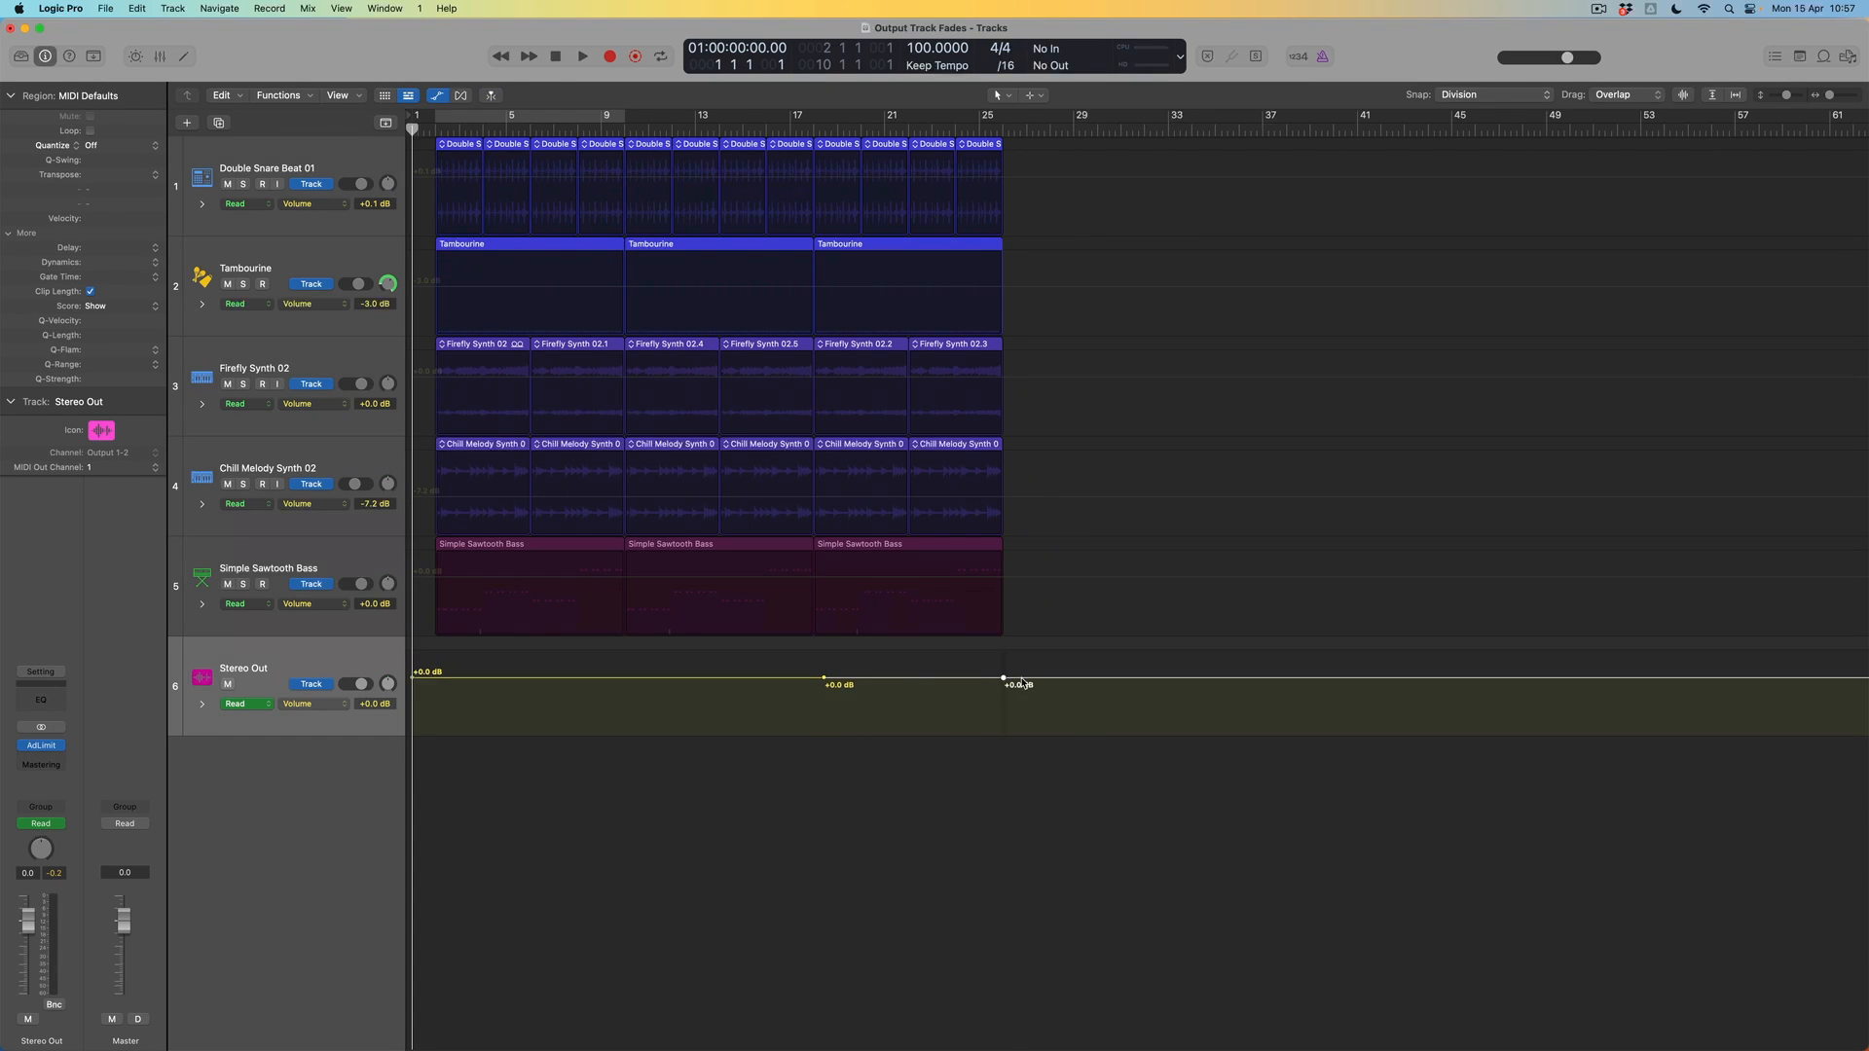
{"action": "left_click_drag", "start_coordinate": [1024, 679], "coordinate": [1026, 755]}
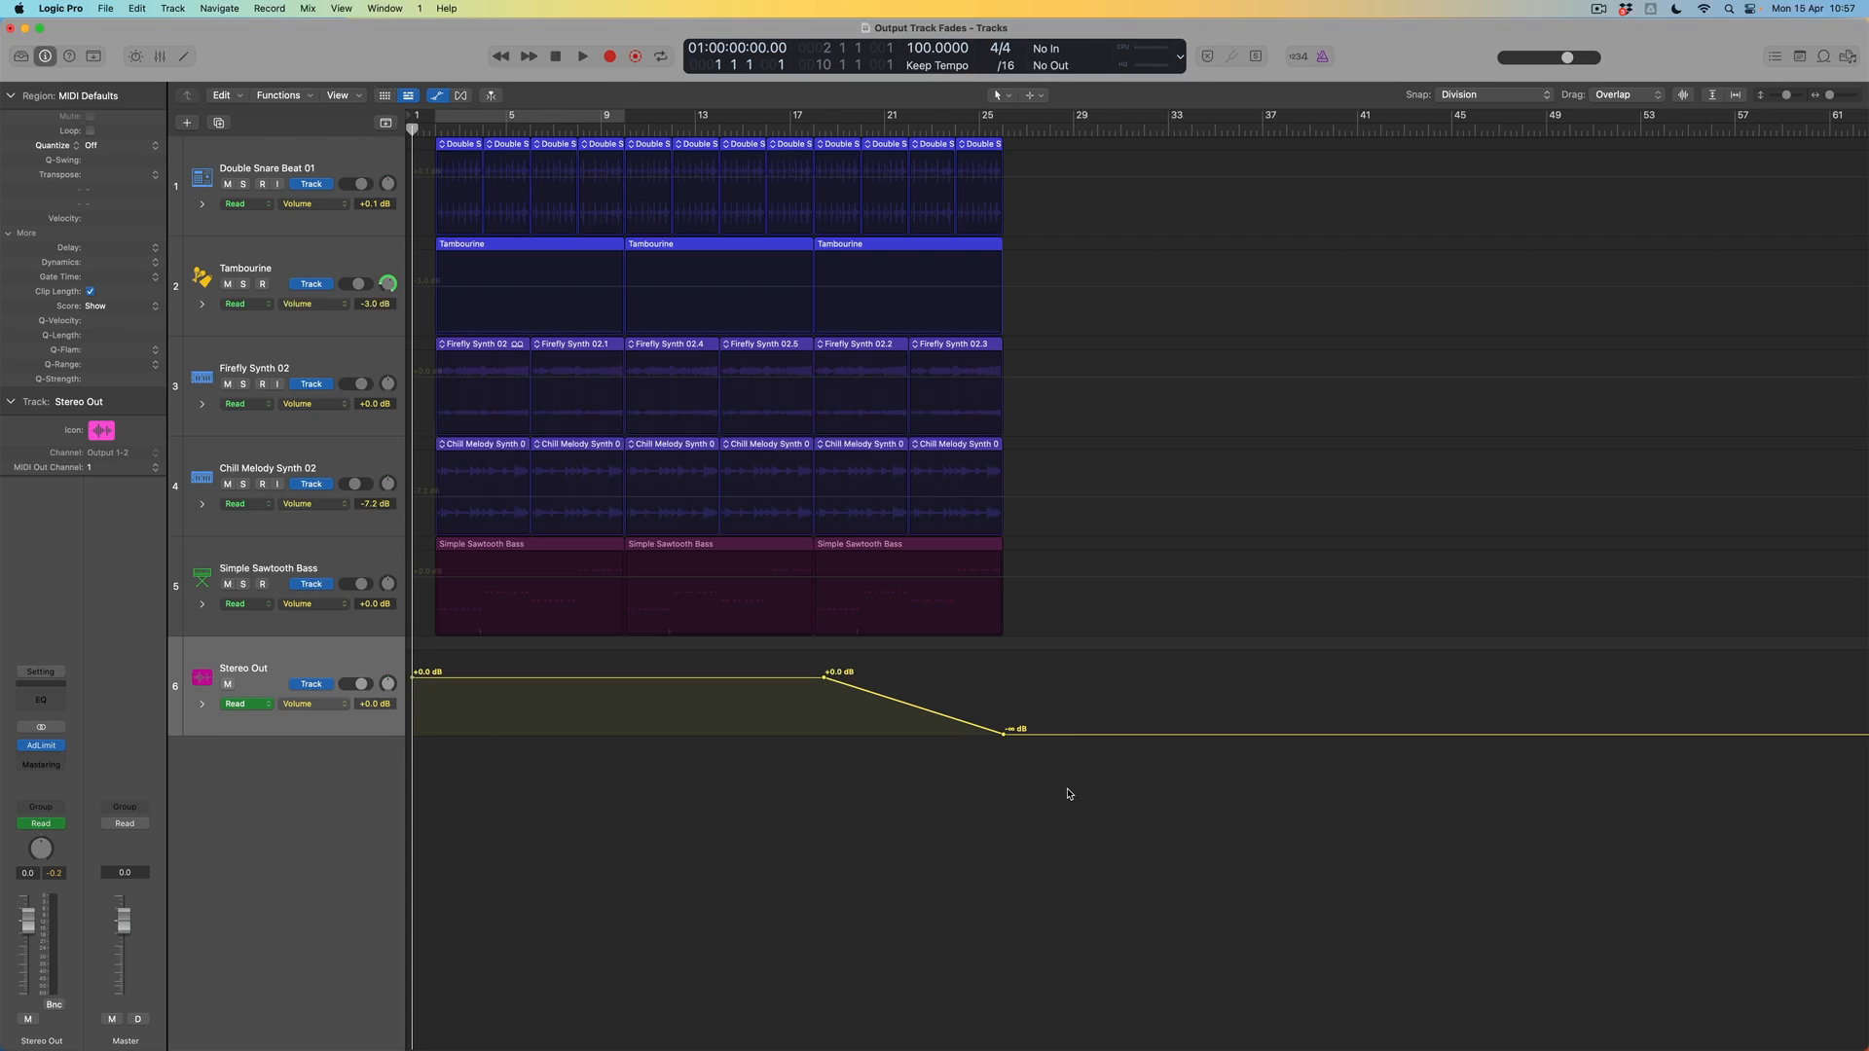
- Play the song from about bar 15 through the end to hear the Stereo Out fade
{"action": "left_click", "coordinate": [755, 128]}
{"action": "key", "text": "space"}
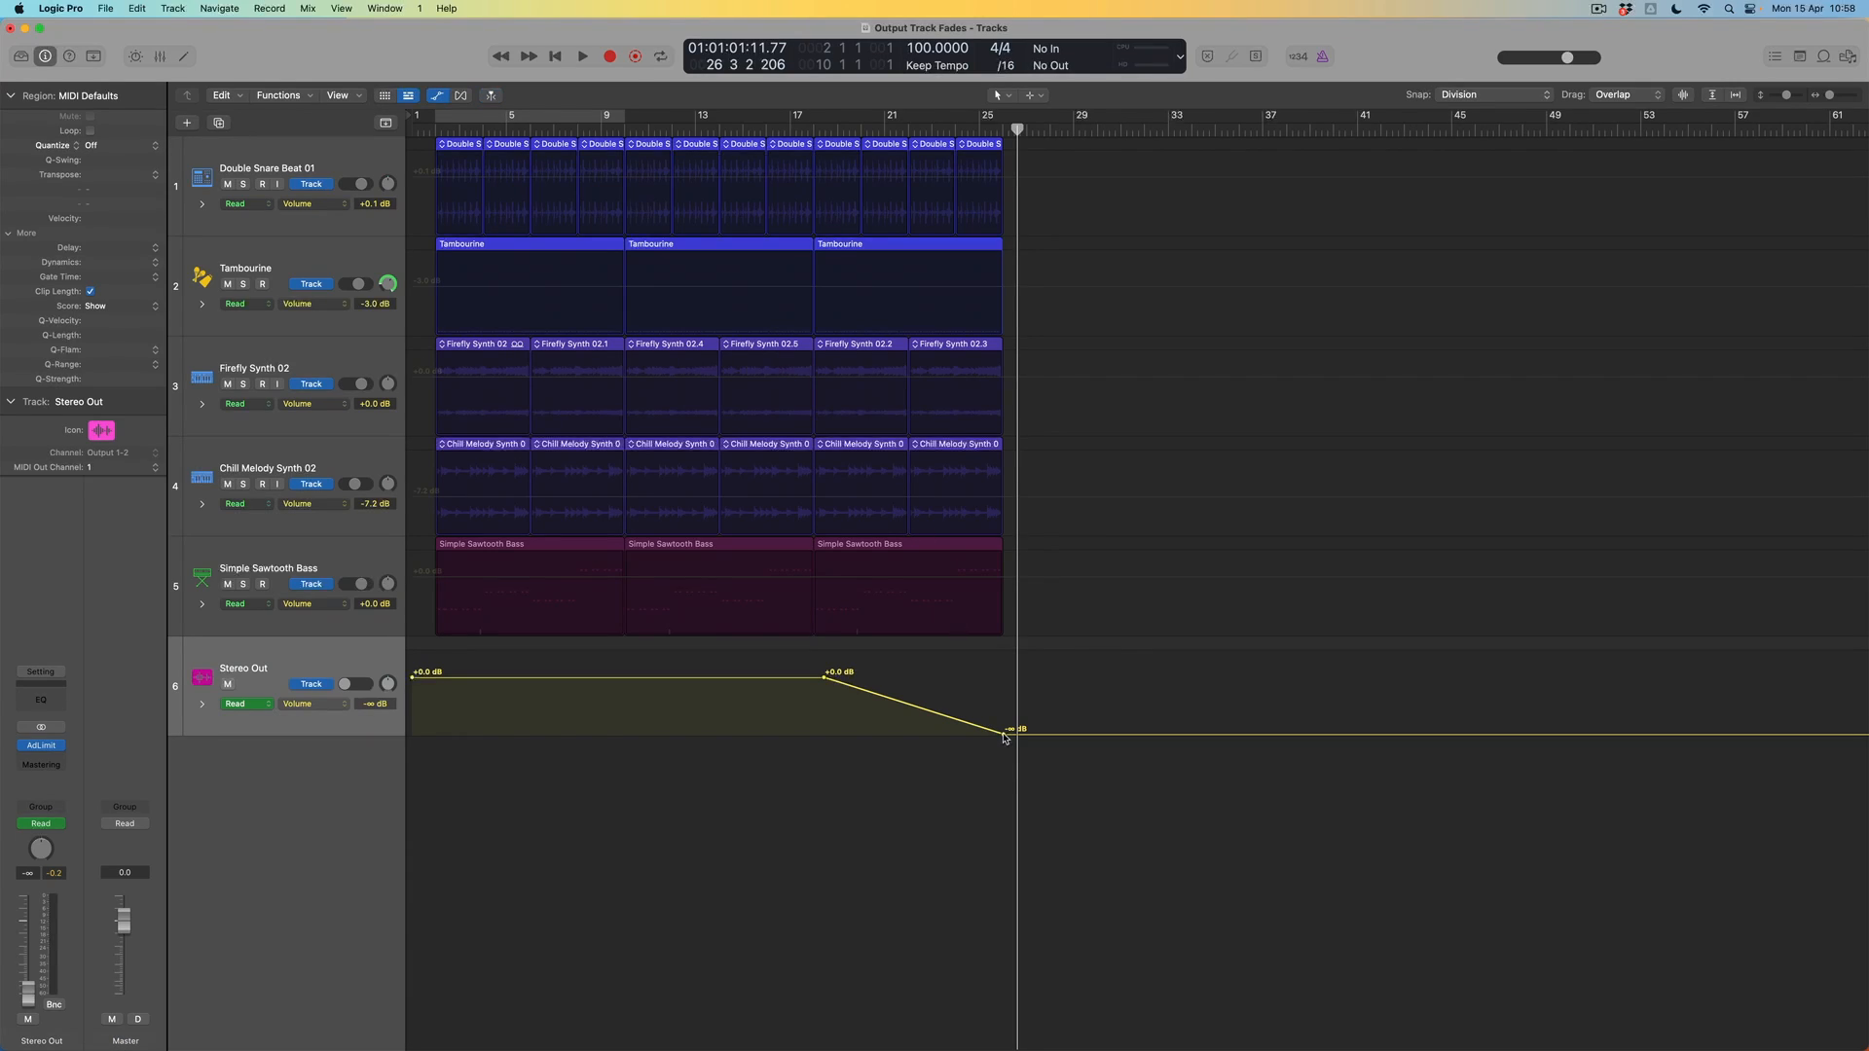
- Move the end point of the Stereo Out fade earlier to about bar 23 and undo the move
{"action": "left_click_drag", "start_coordinate": [1003, 733], "coordinate": [944, 733]}
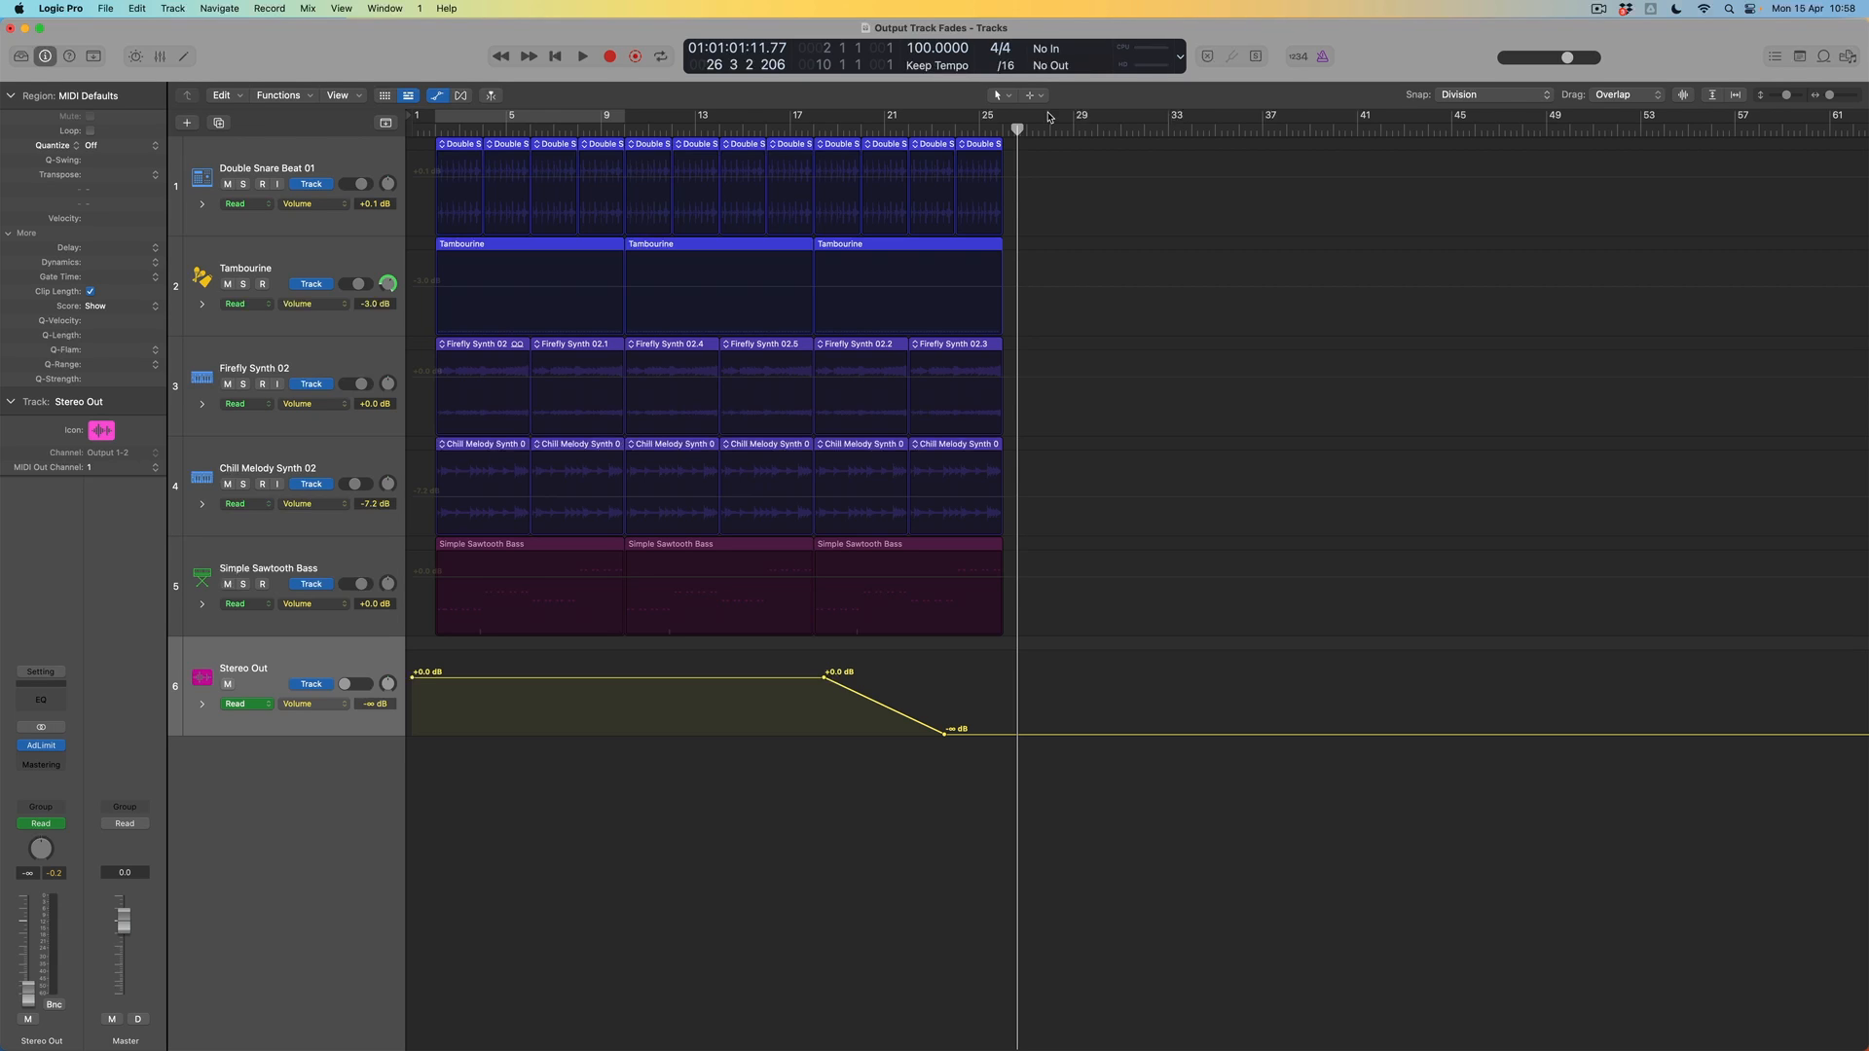
{"action": "key", "text": "super+z"}
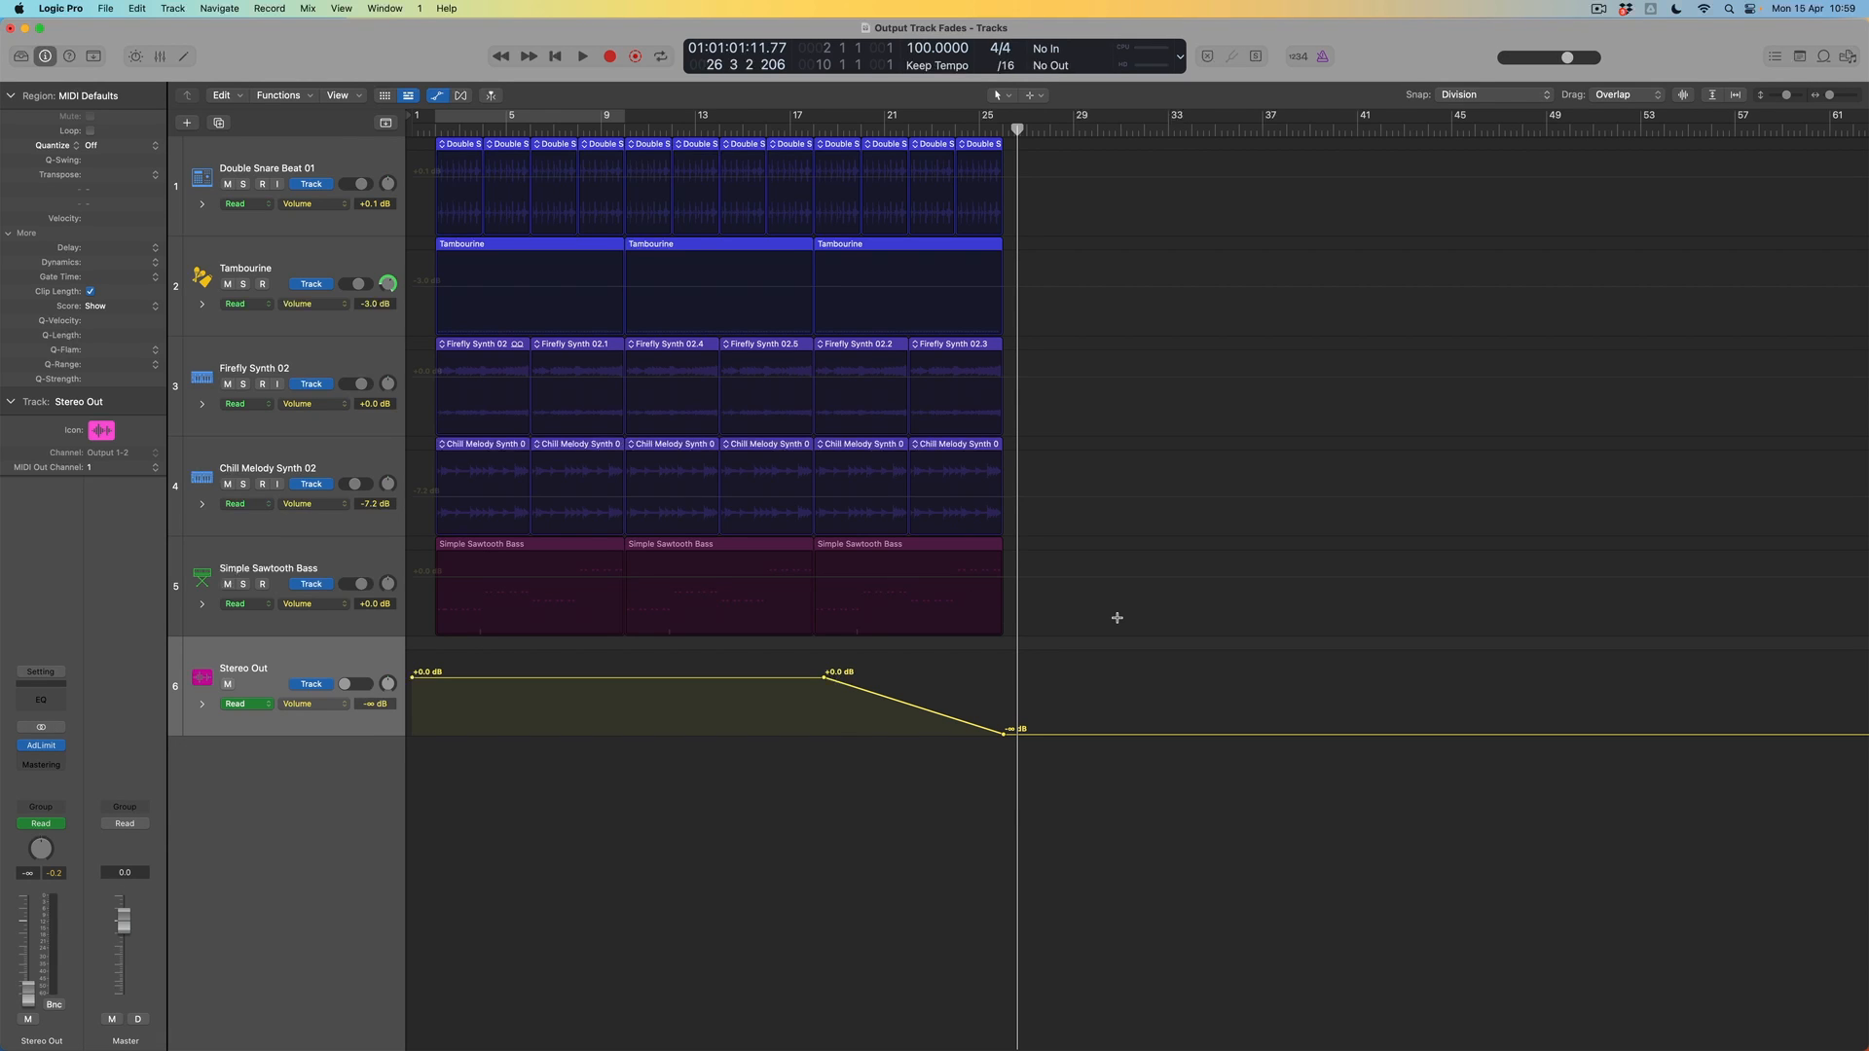
- Enlarge the track heights, bend the Stereo Out fade into a concave curve with the Automation Curve Tool, and play it back
{"action": "key", "text": "super+Down"}
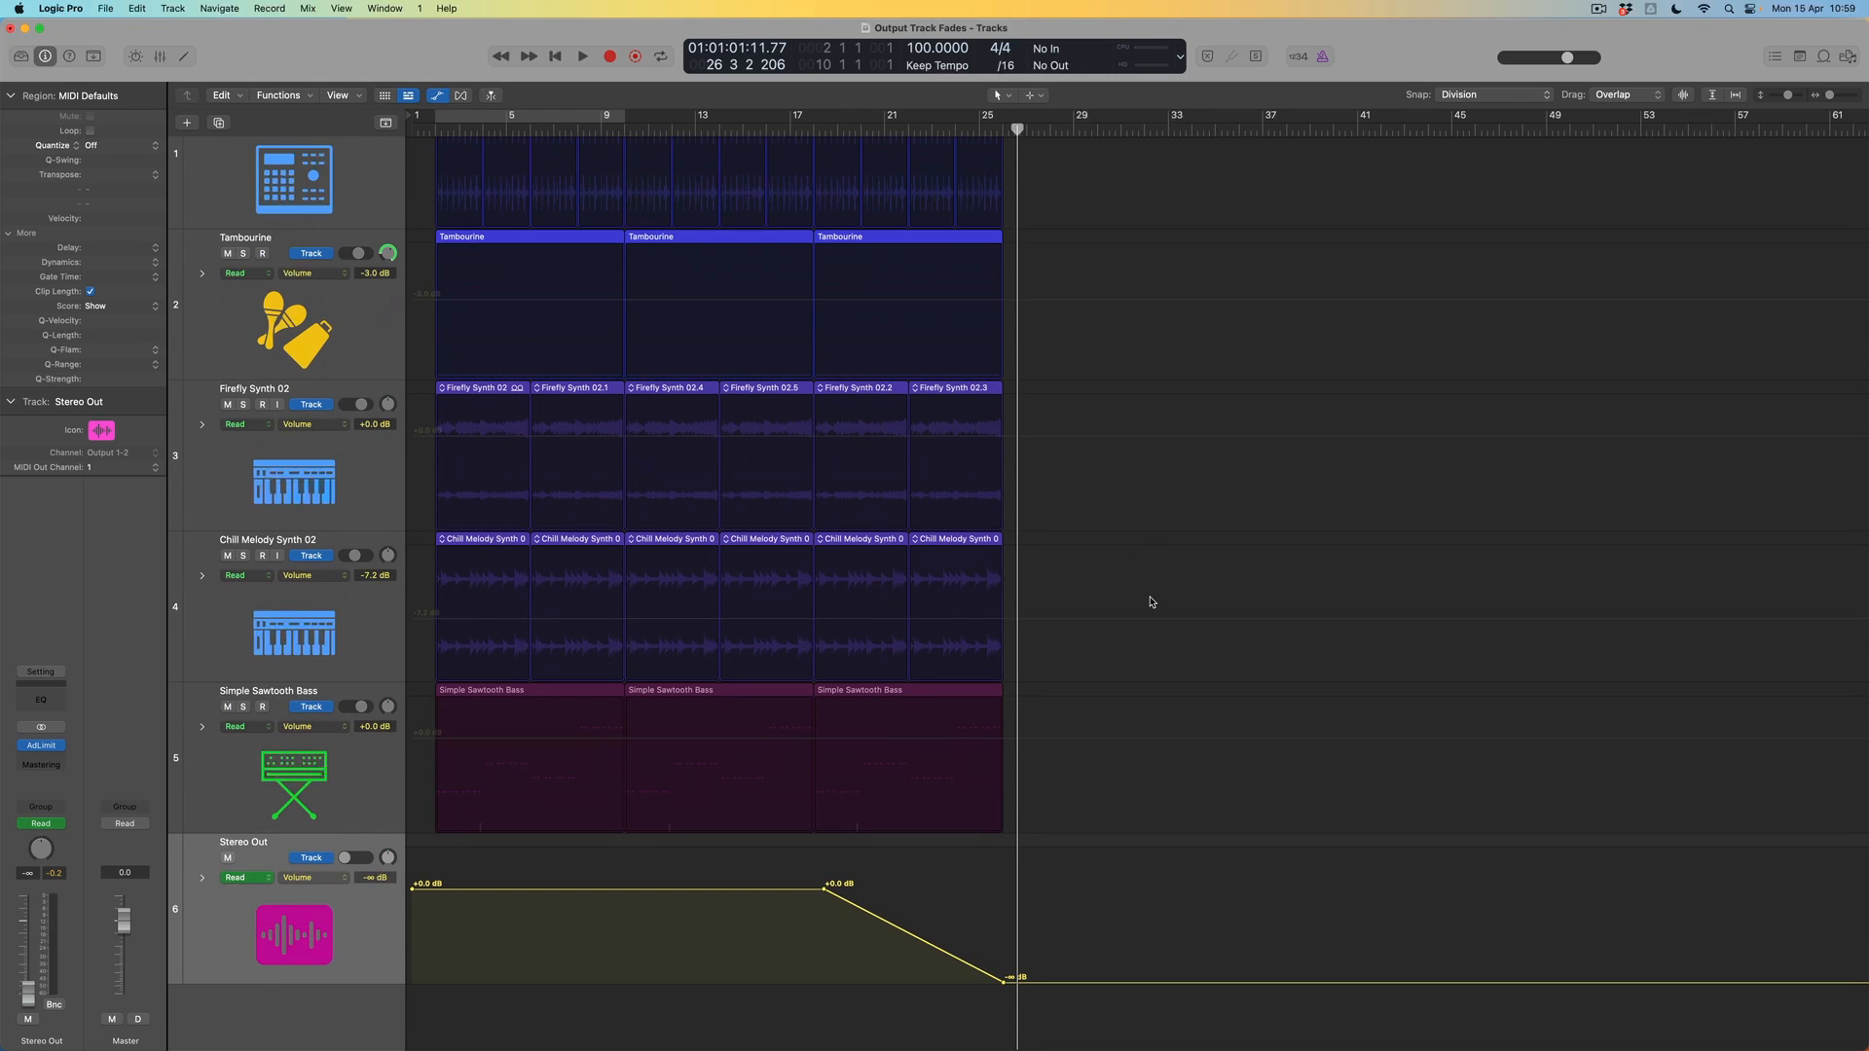
{"action": "key", "text": "super+Down"}
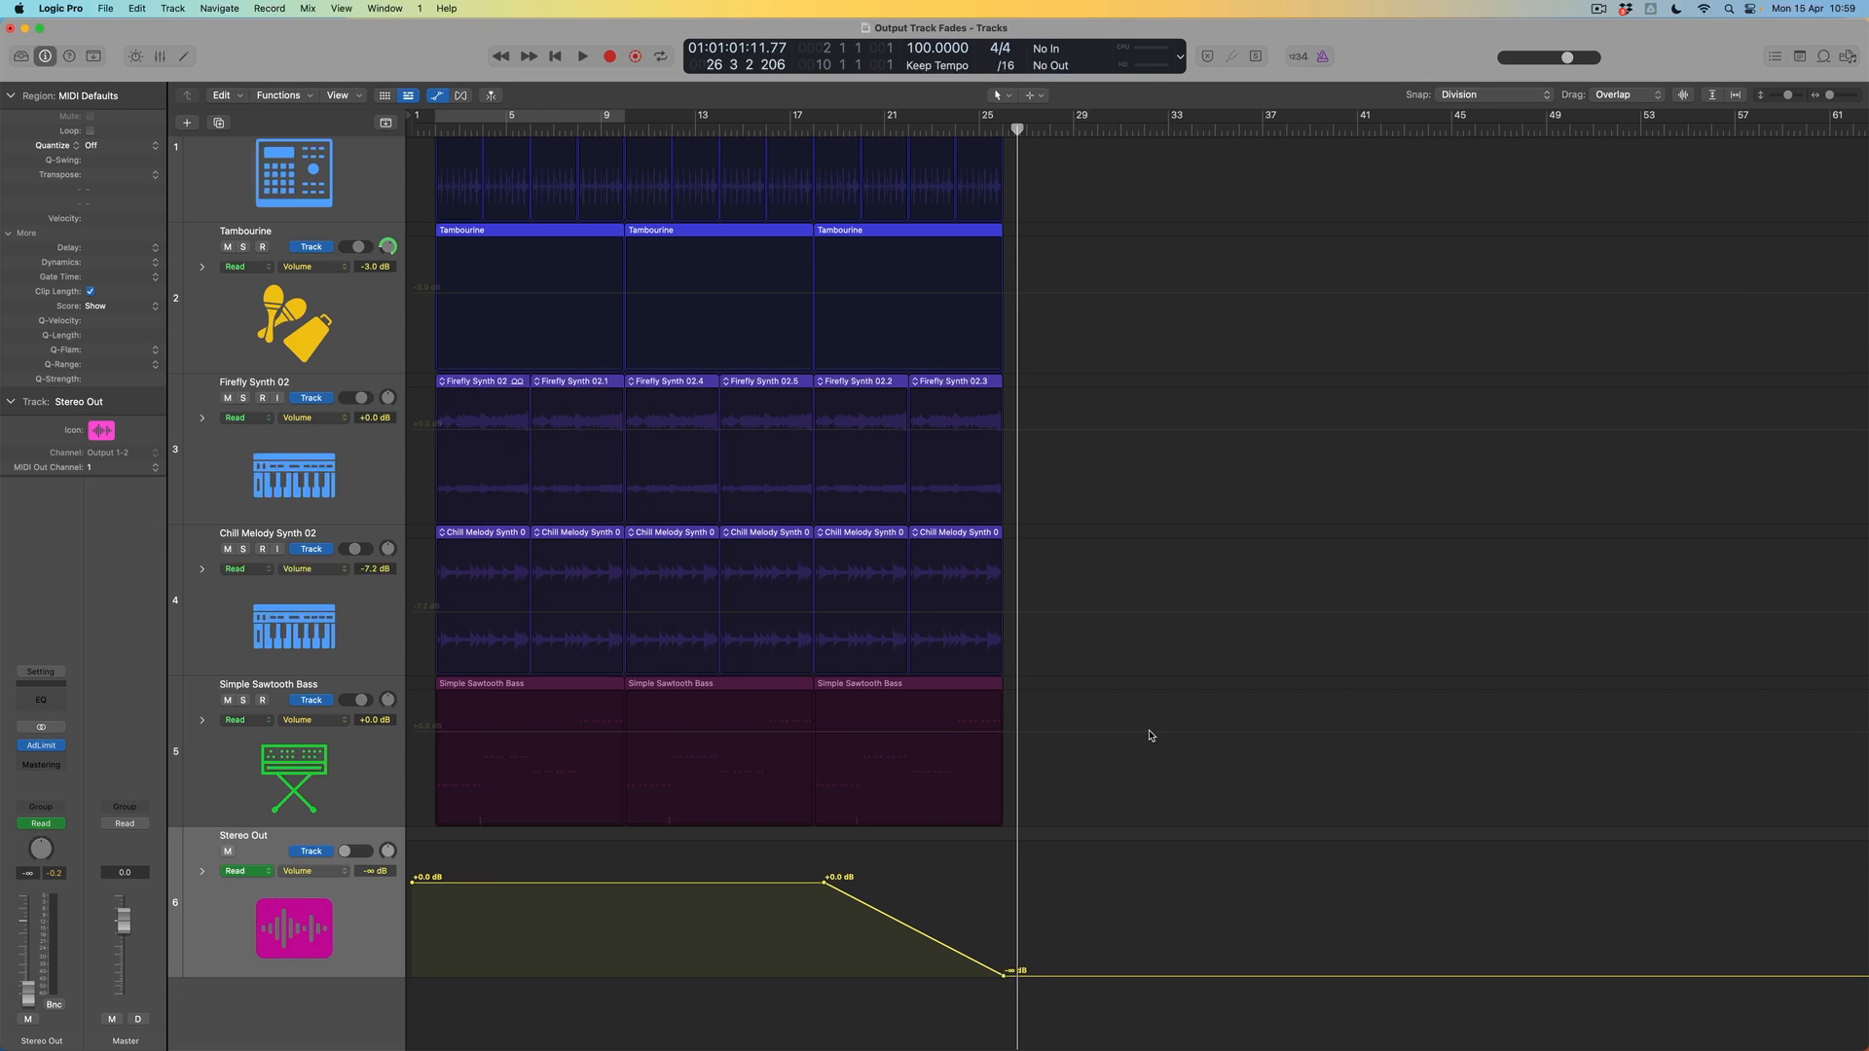
{"action": "key", "text": "t"}
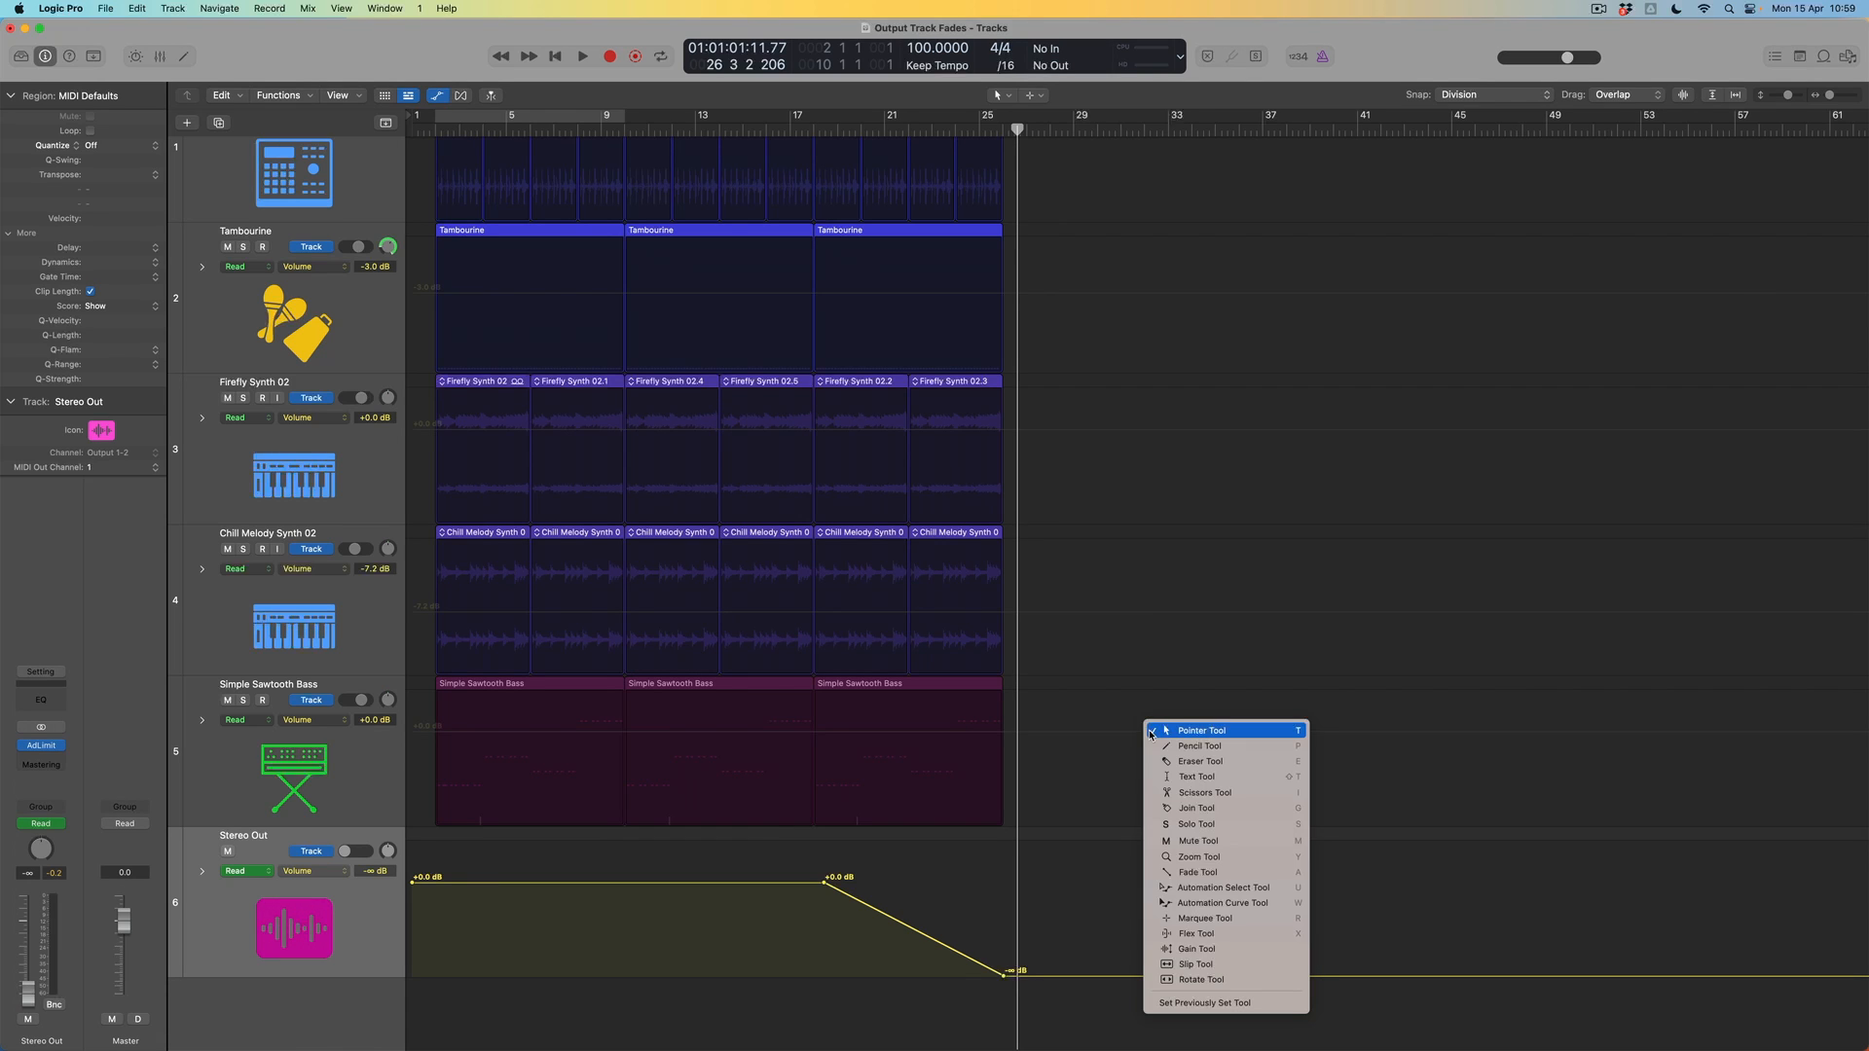
{"action": "left_click", "coordinate": [1269, 908]}
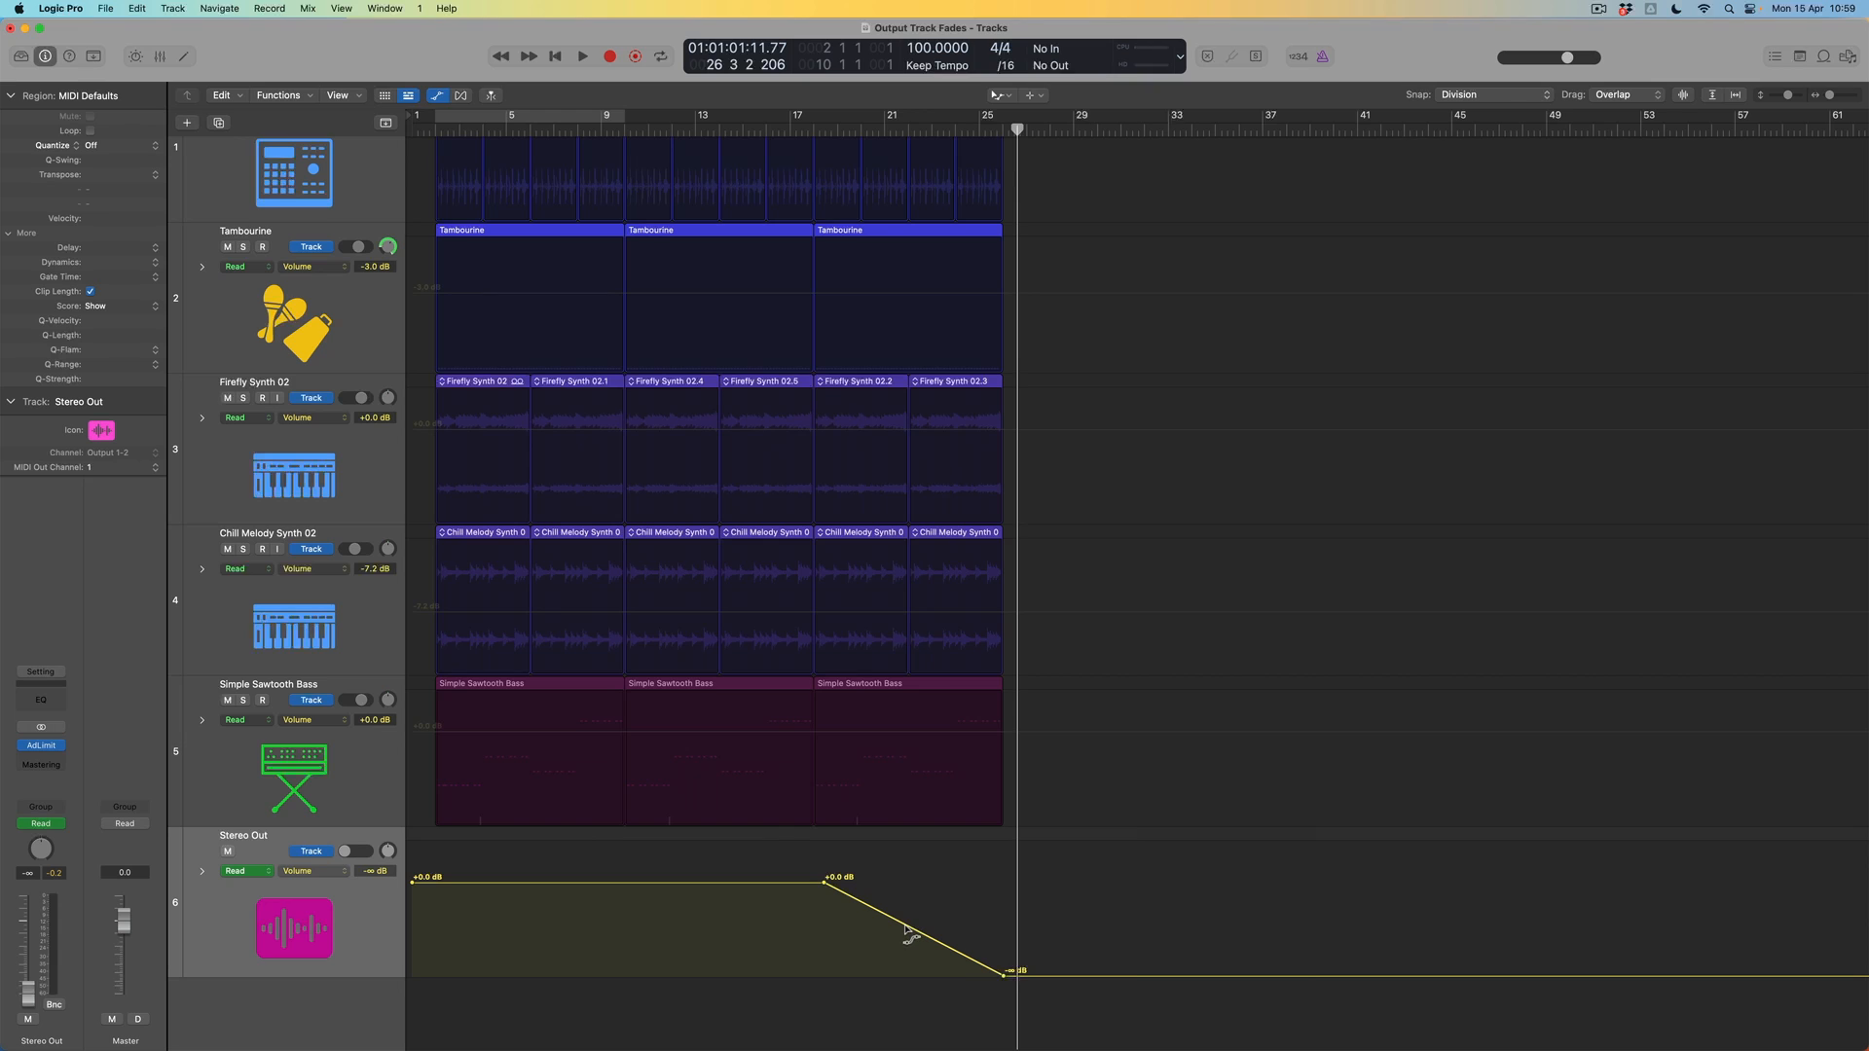
{"action": "left_click_drag", "start_coordinate": [903, 923], "coordinate": [904, 932]}
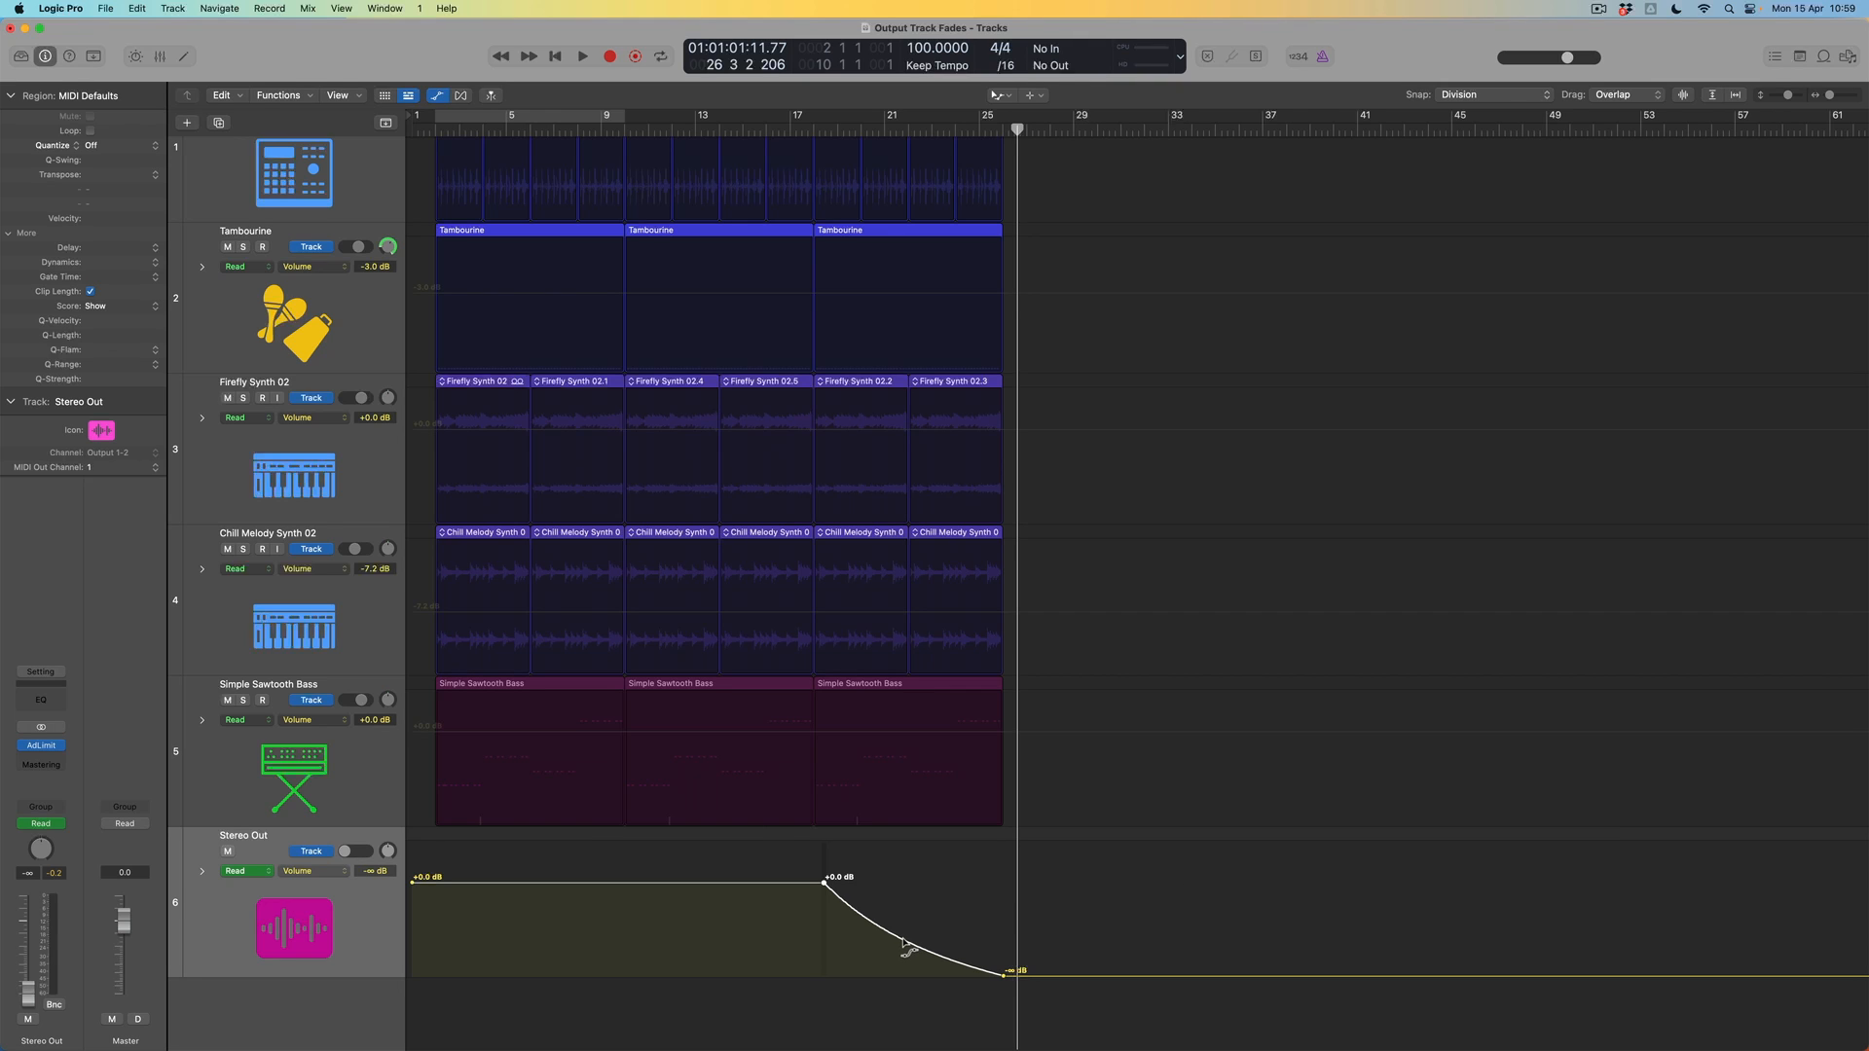
{"action": "left_click_drag", "start_coordinate": [904, 944], "coordinate": [915, 925]}
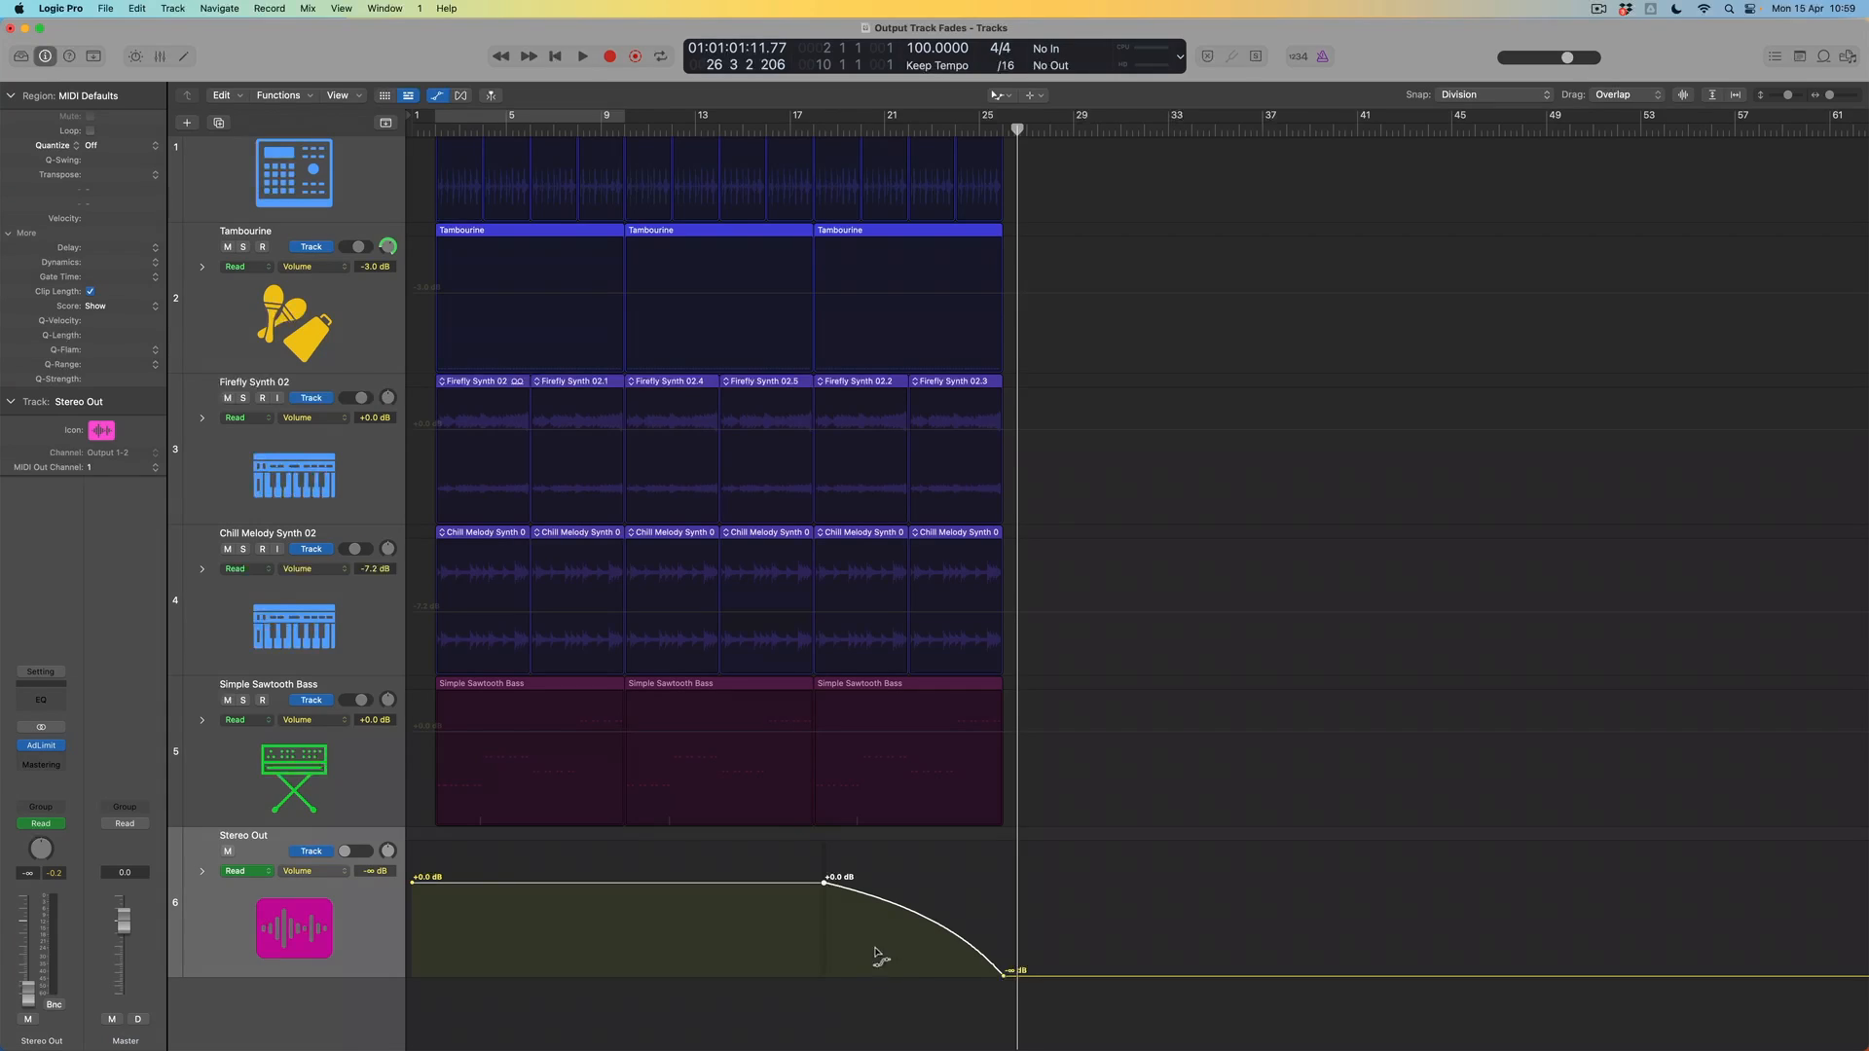
{"action": "left_click_drag", "start_coordinate": [932, 925], "coordinate": [929, 949]}
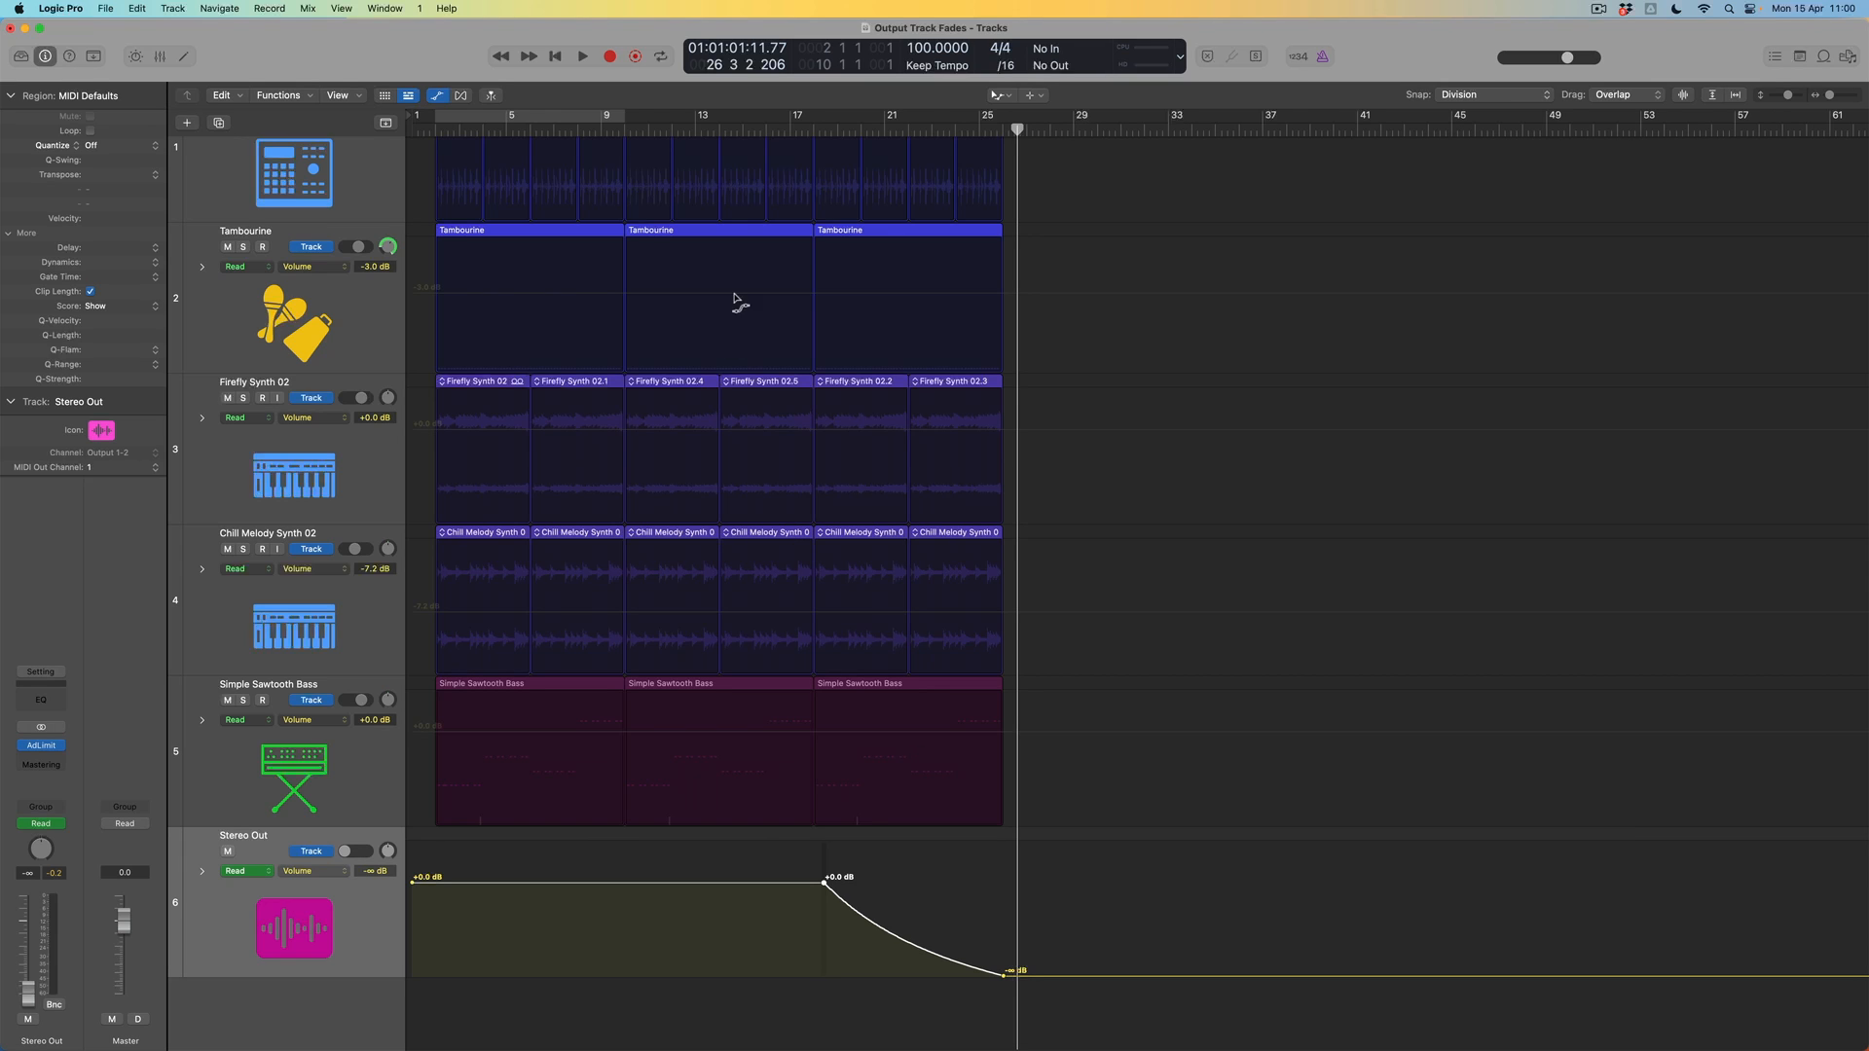
{"action": "key", "text": "space"}
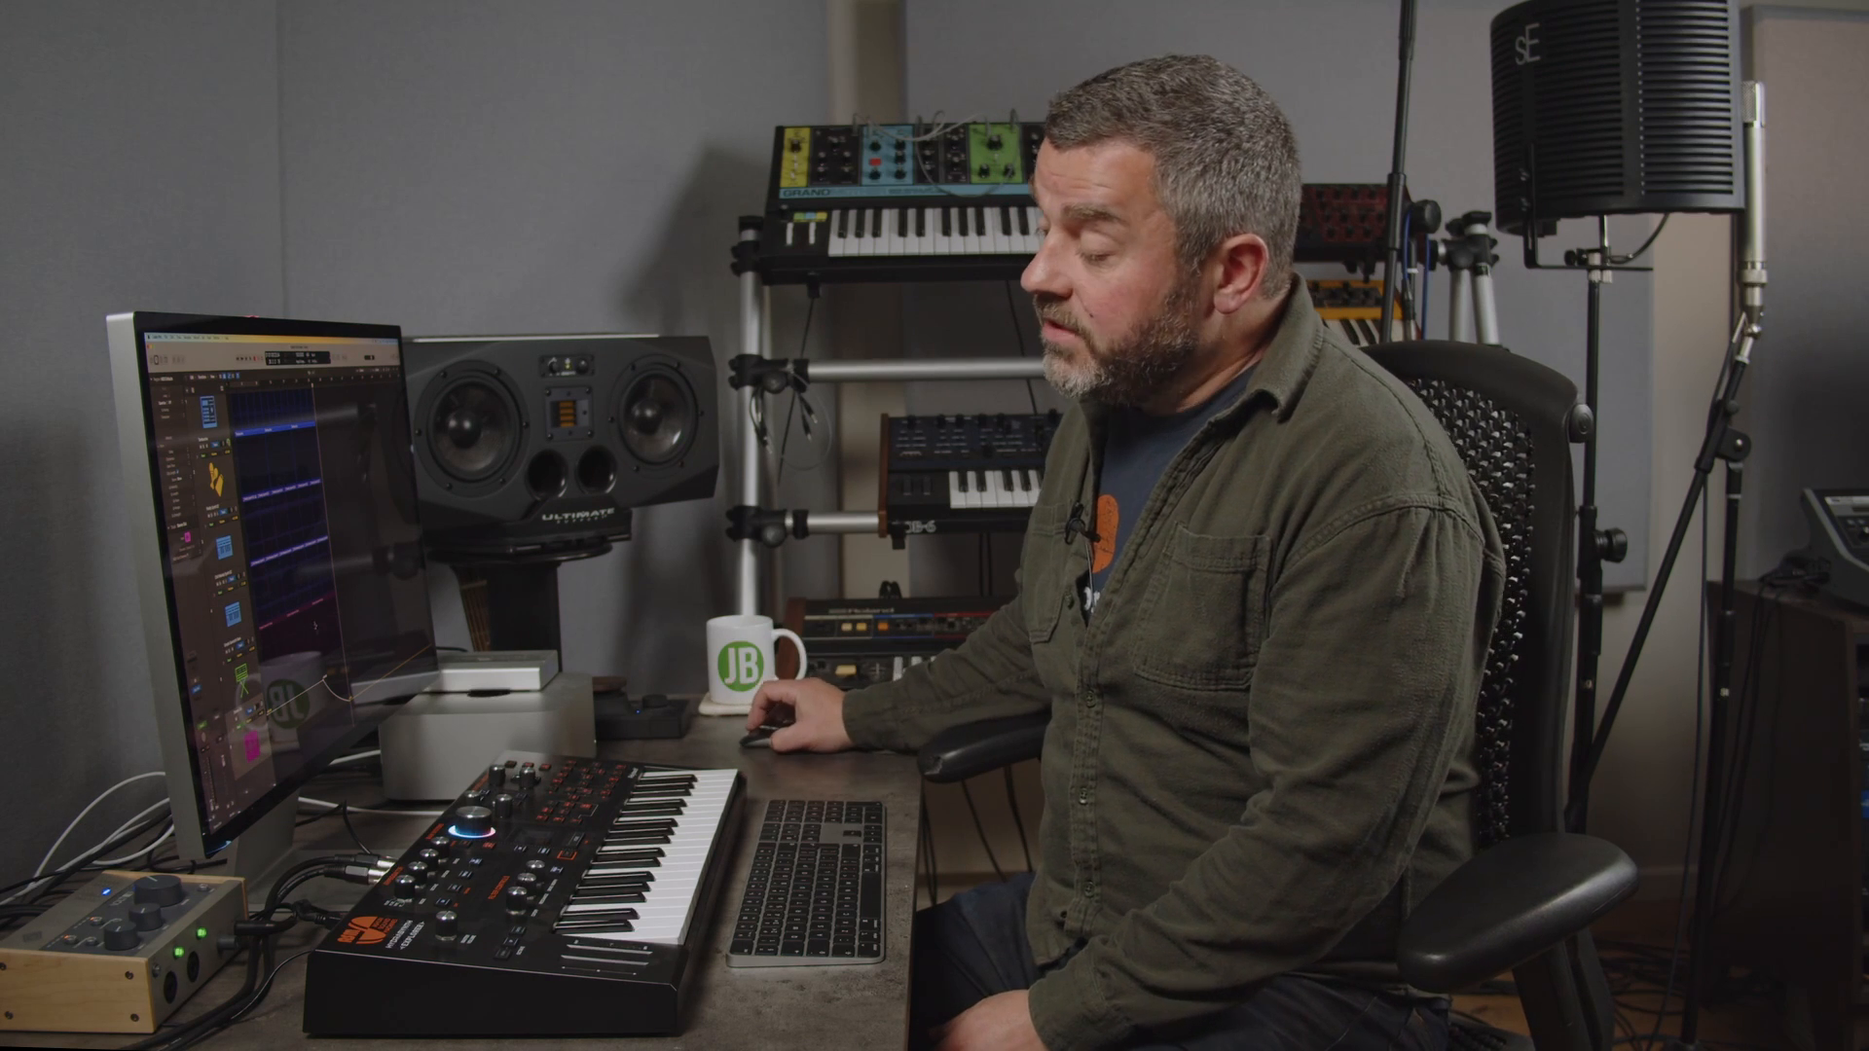
- Try S-shaped curves in both directions on the Stereo Out fade, return it to a nearly straight slope and switch to the Pointer Tool
{"action": "left_click_drag", "start_coordinate": [933, 936], "coordinate": [936, 946]}
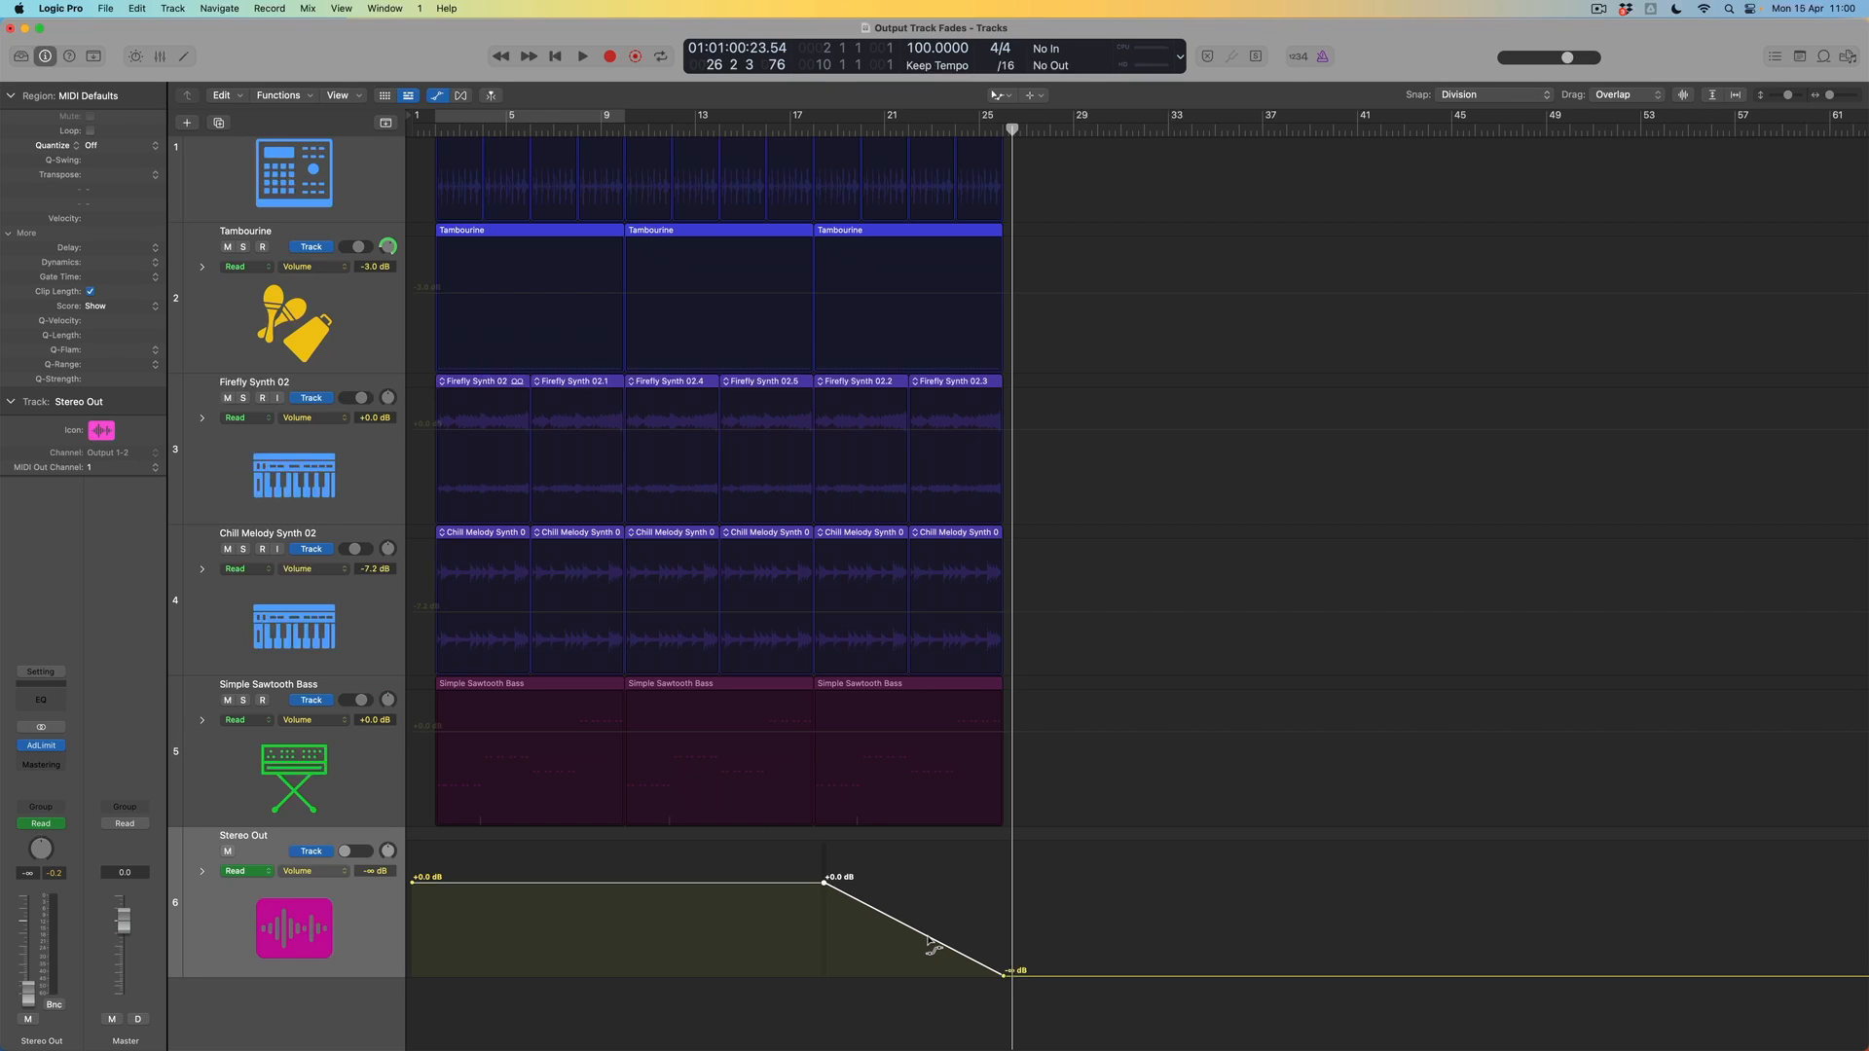
{"action": "left_click_drag", "start_coordinate": [929, 936], "coordinate": [837, 901]}
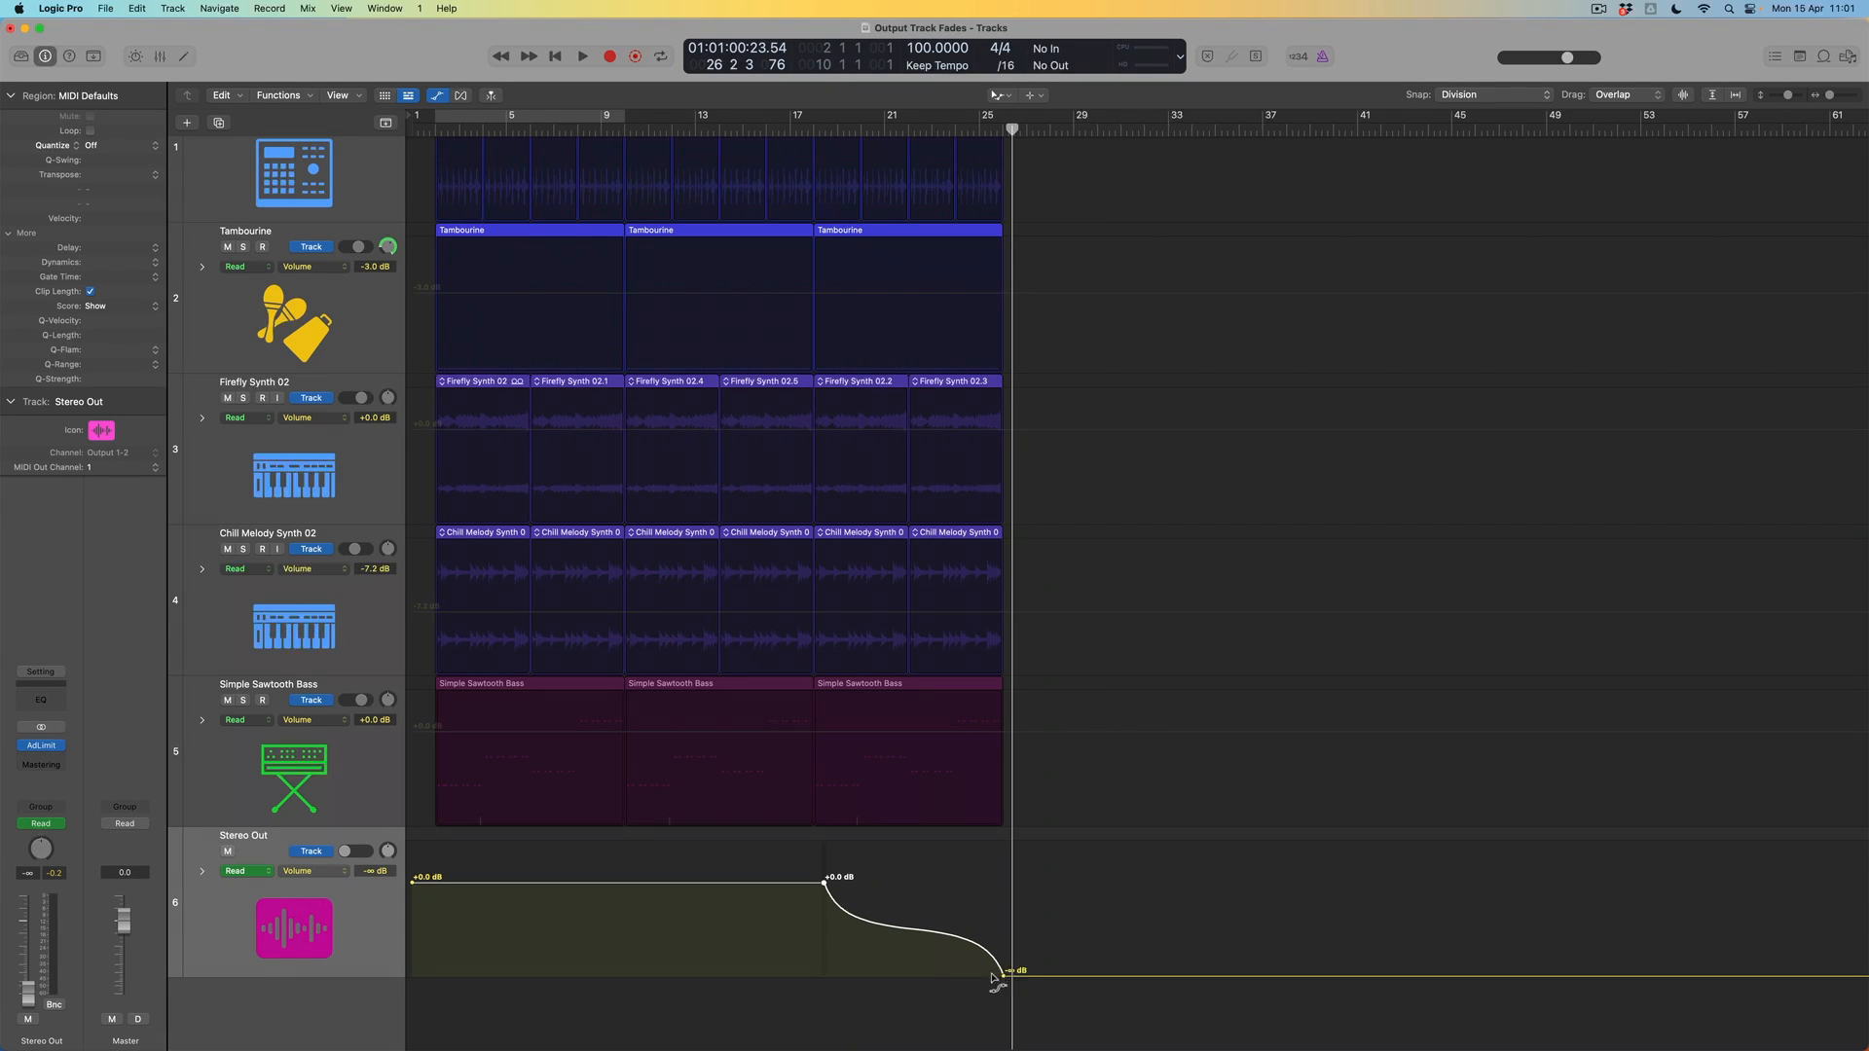
{"action": "left_click_drag", "start_coordinate": [892, 931], "coordinate": [1160, 932]}
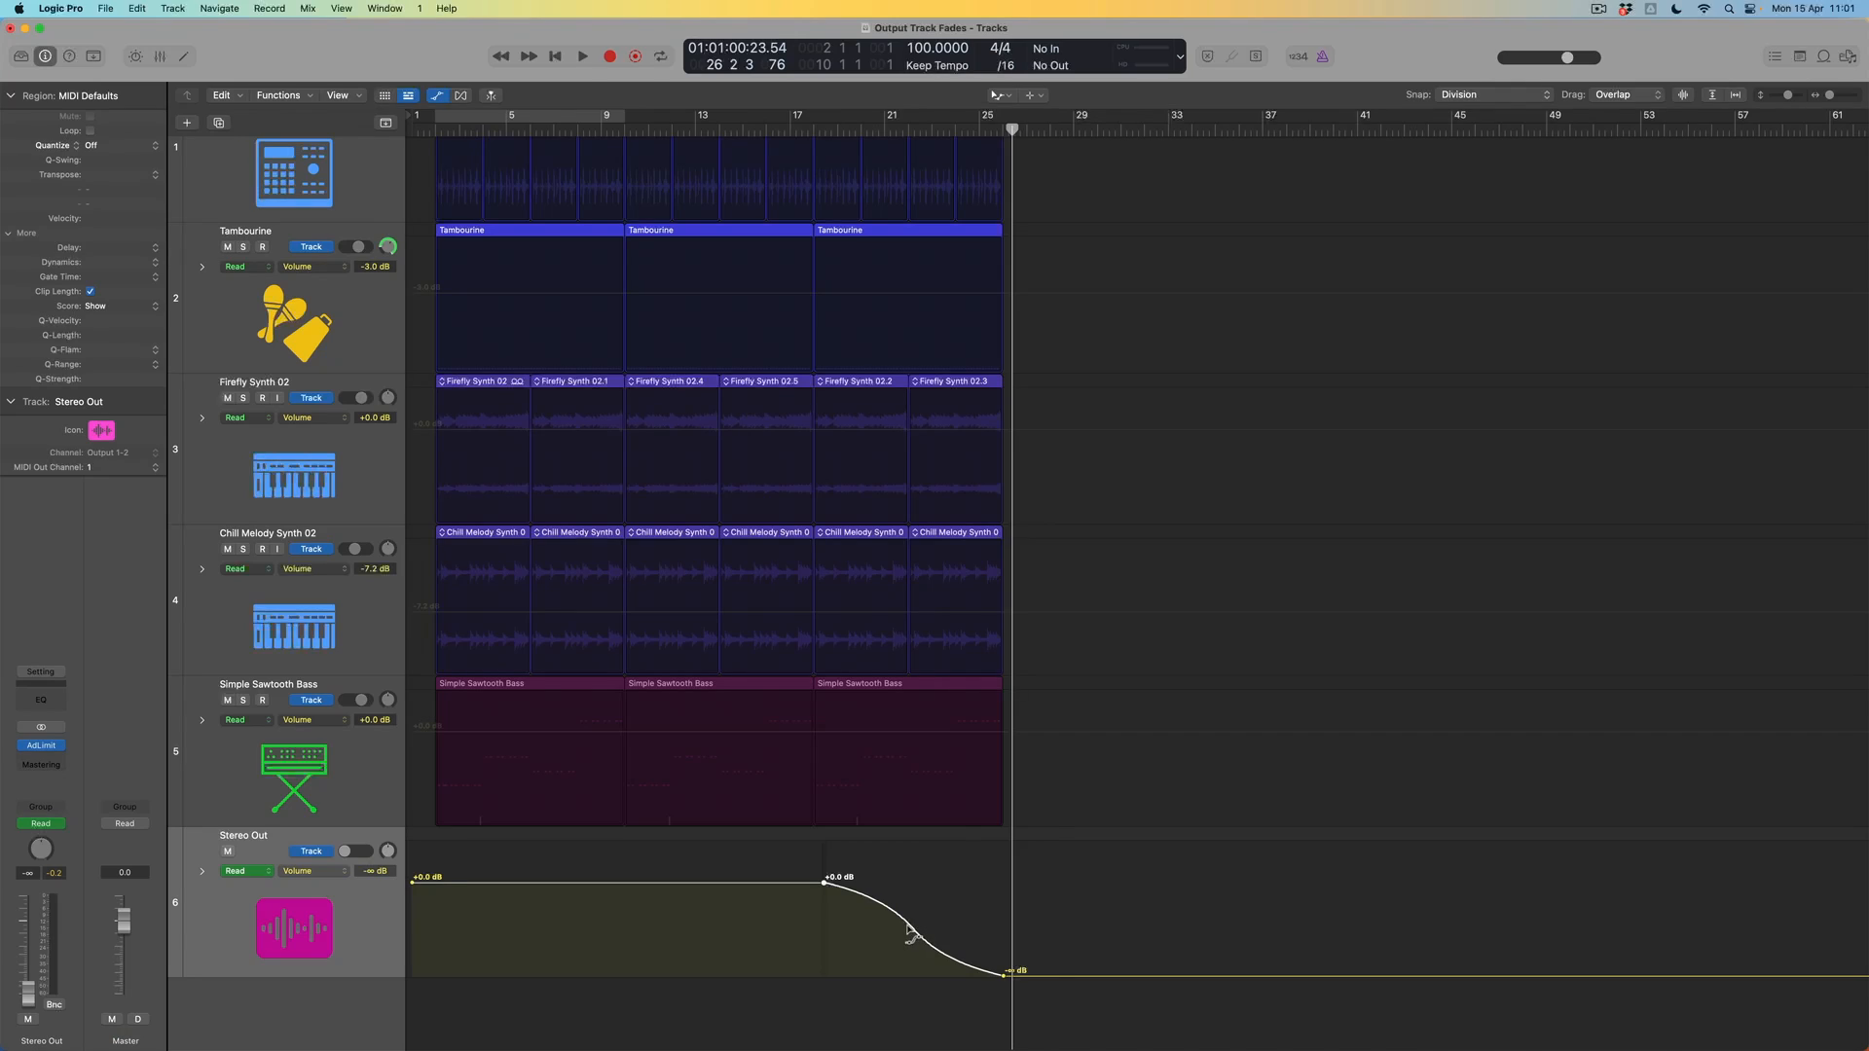
{"action": "left_click_drag", "start_coordinate": [910, 932], "coordinate": [906, 912]}
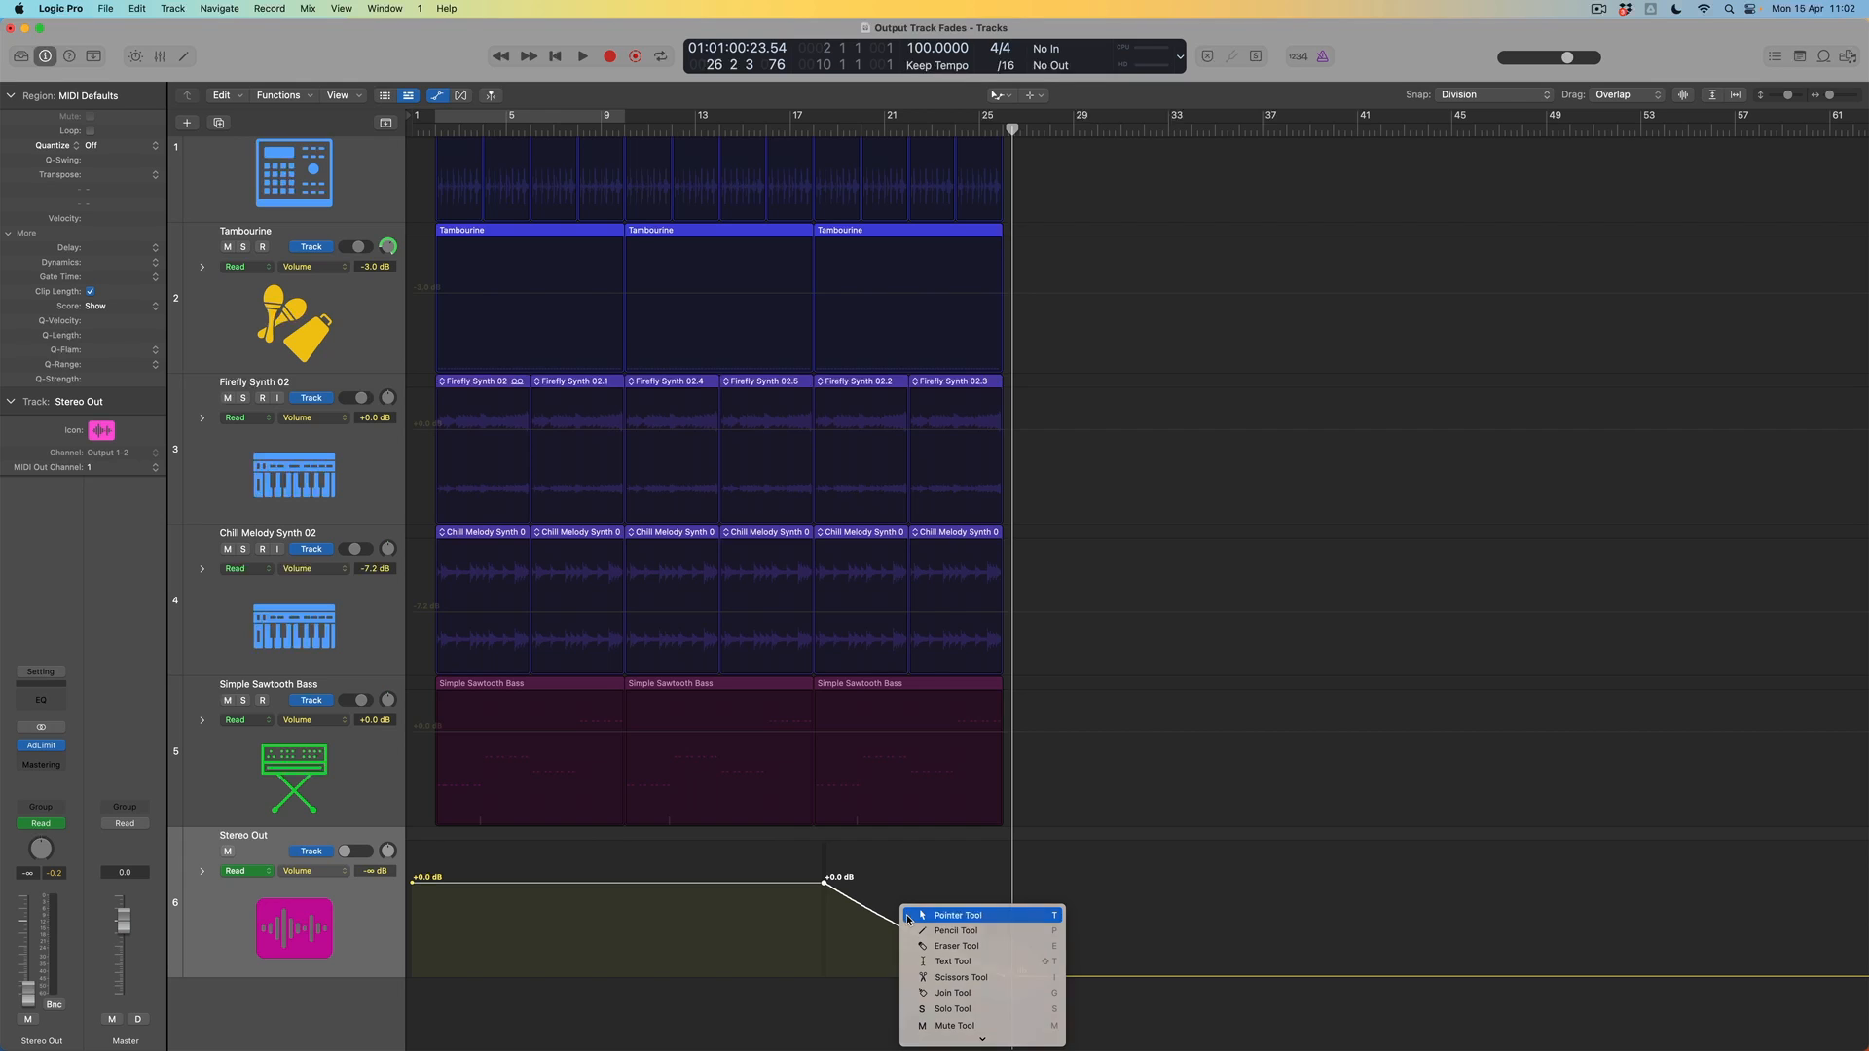
{"action": "left_click", "coordinate": [1006, 973]}
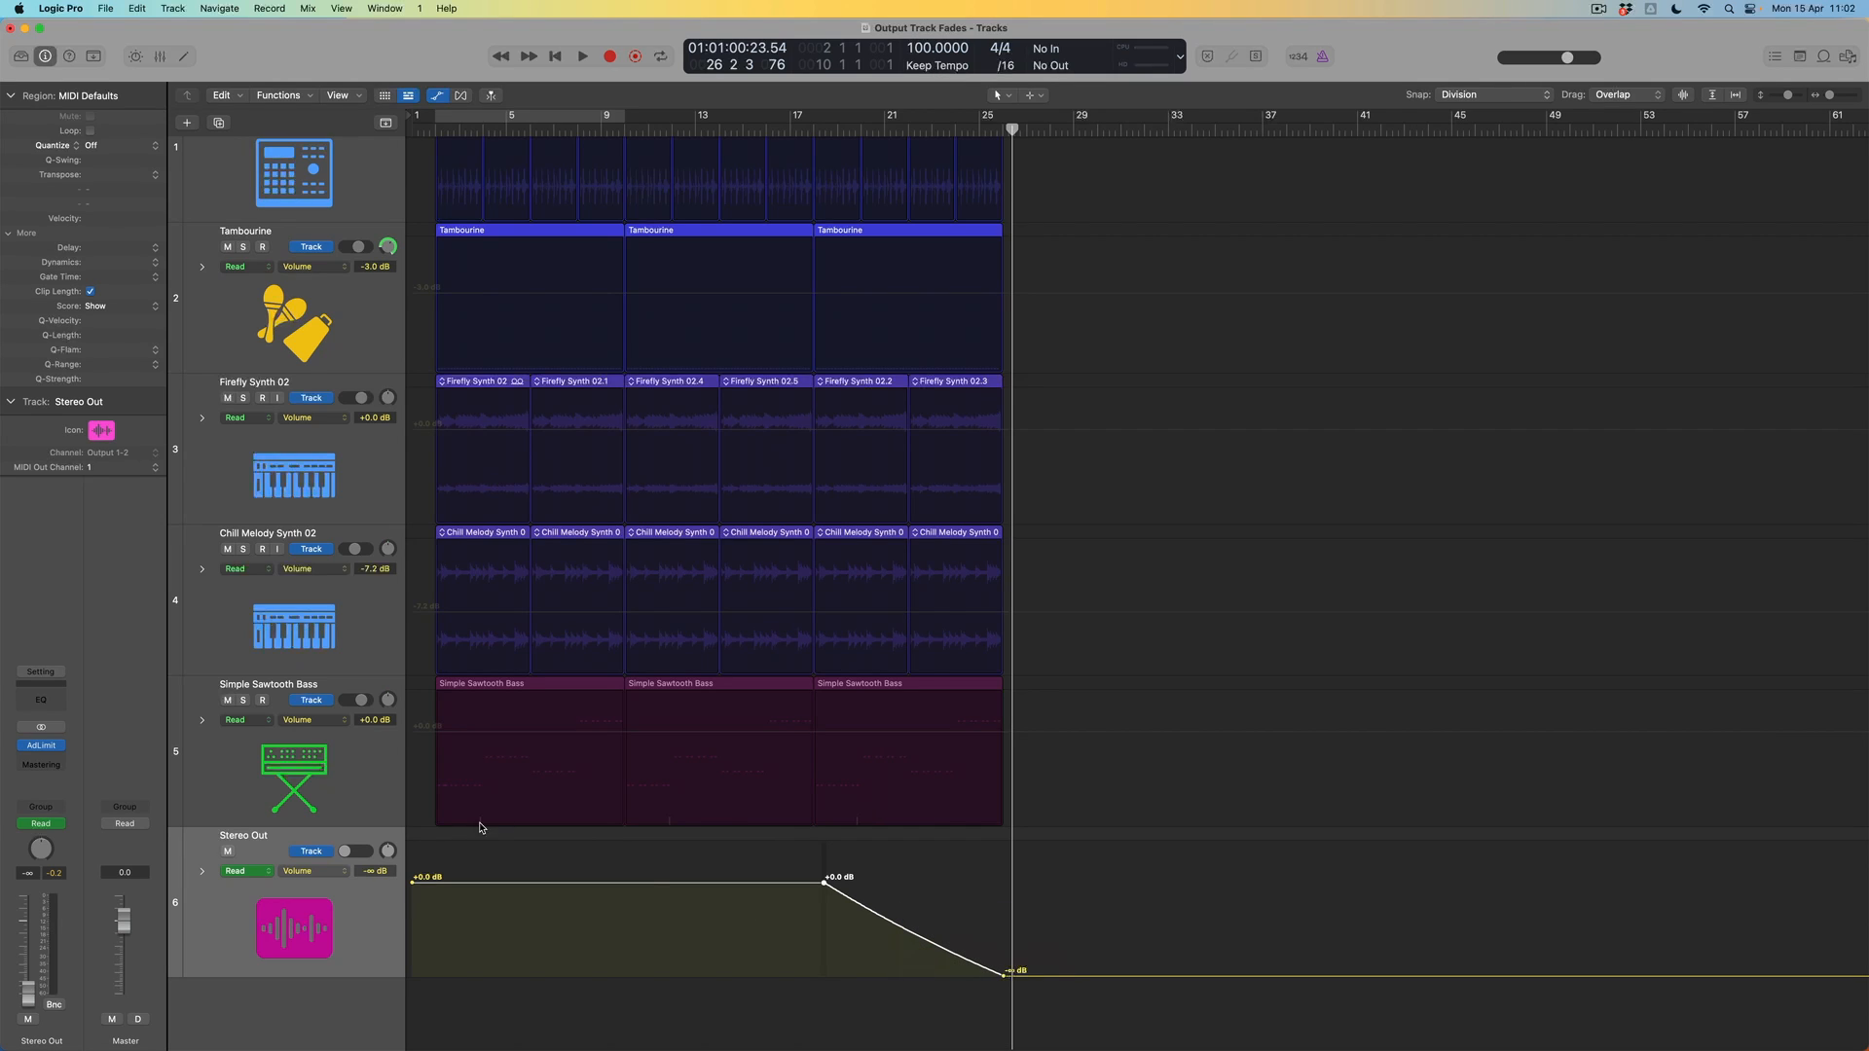
- Delete the visible automation on the Stereo Out track and hide the output track
{"action": "left_click", "coordinate": [308, 9]}
{"action": "mouse_move", "coordinate": [353, 82]}
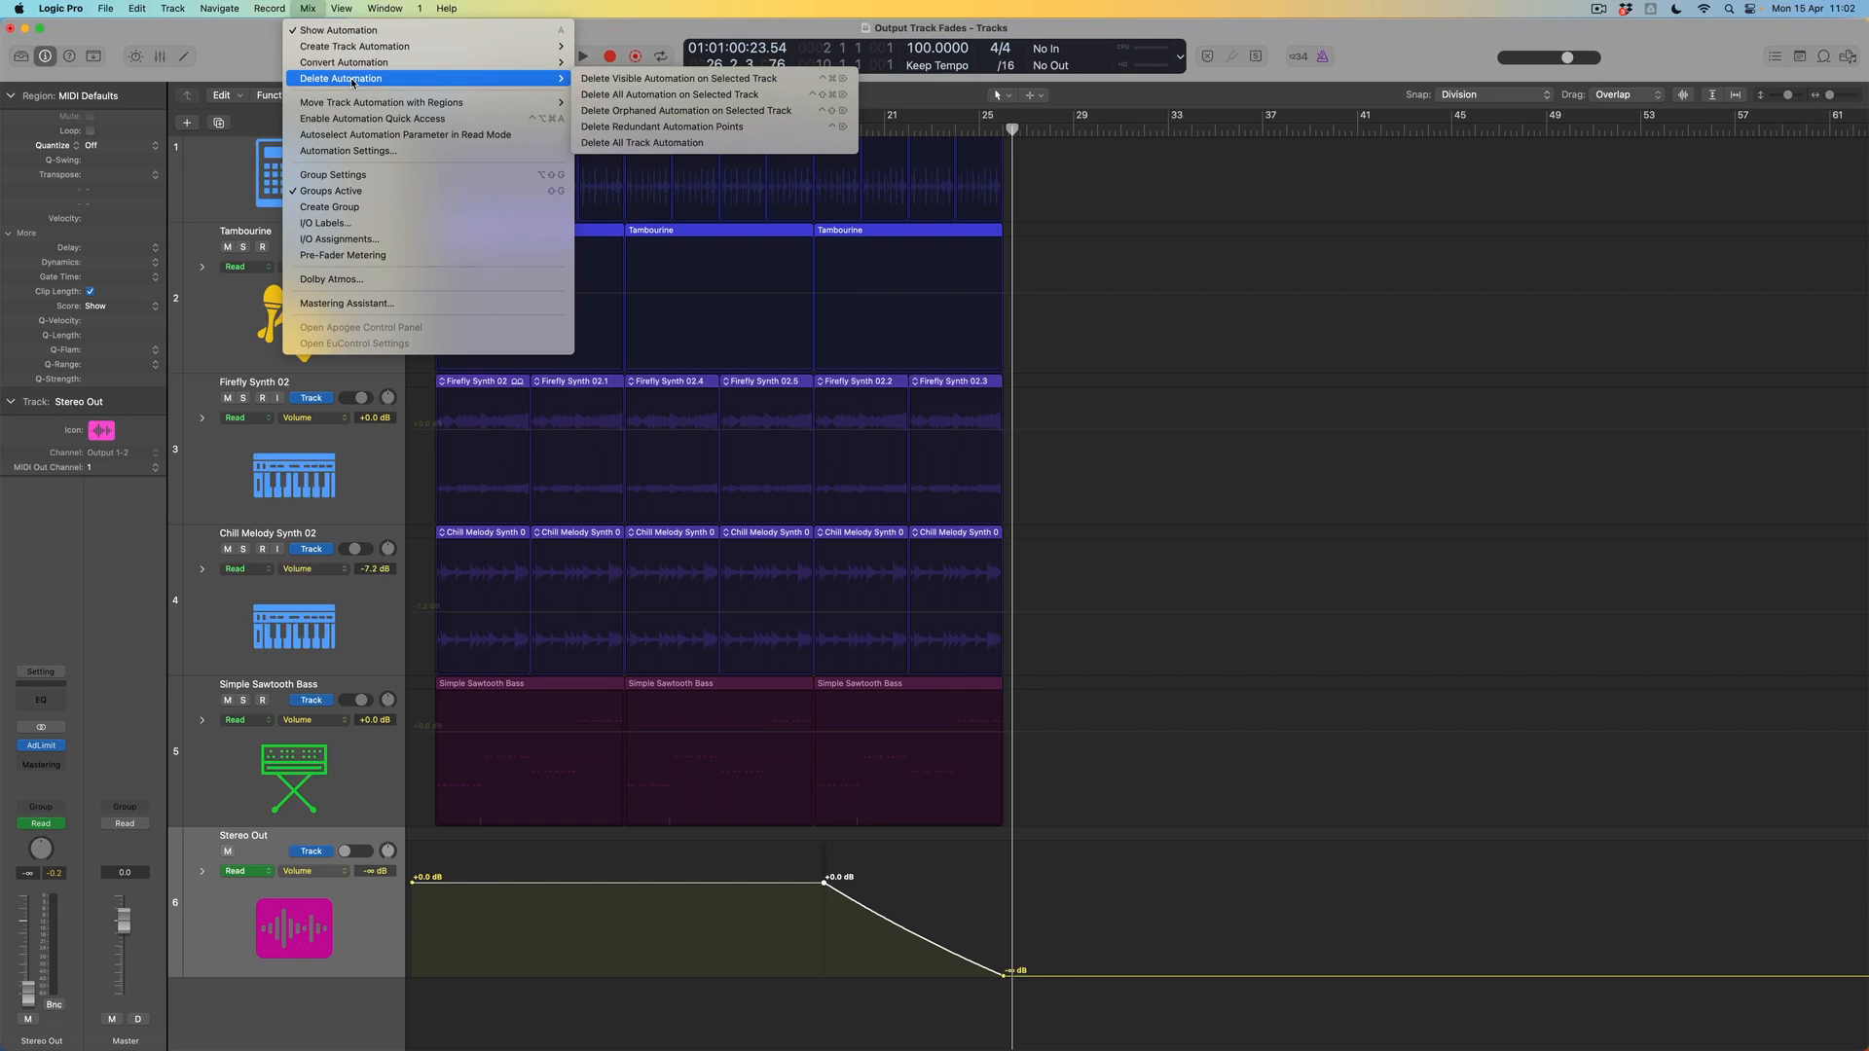
{"action": "left_click", "coordinate": [791, 79]}
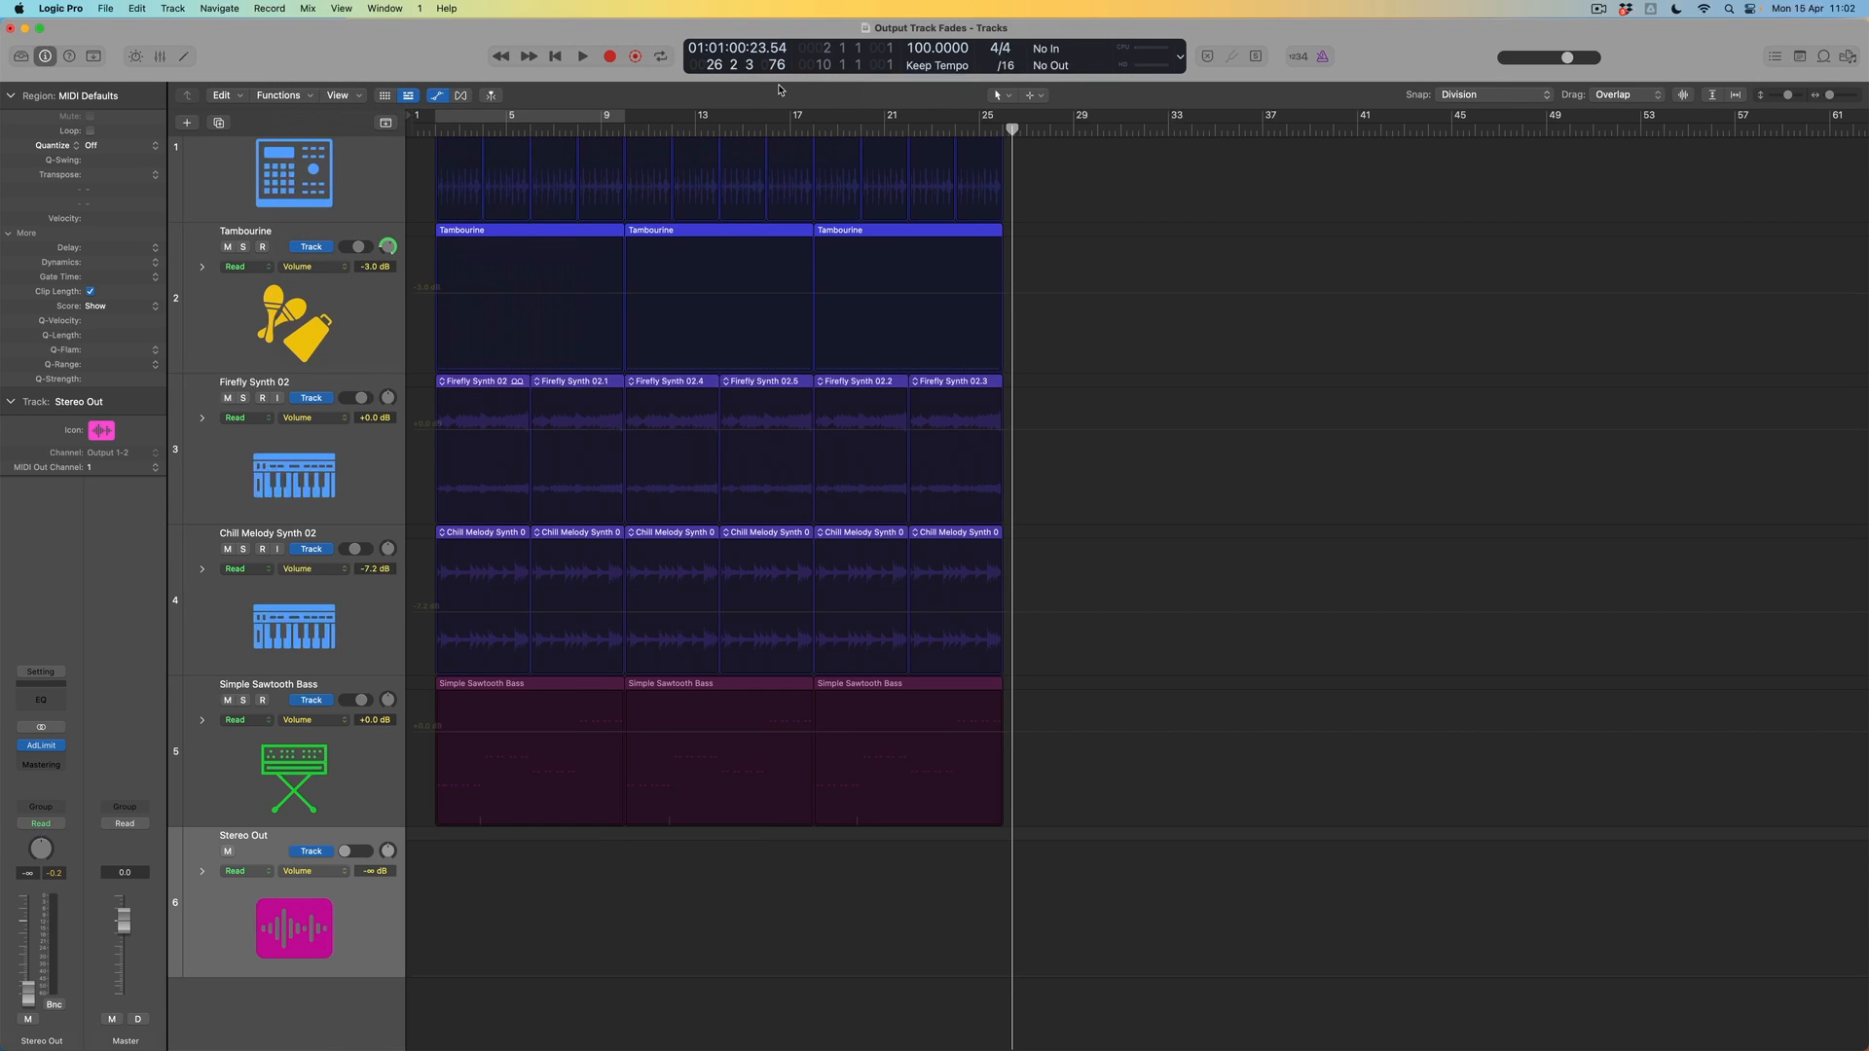
{"action": "left_click", "coordinate": [173, 9]}
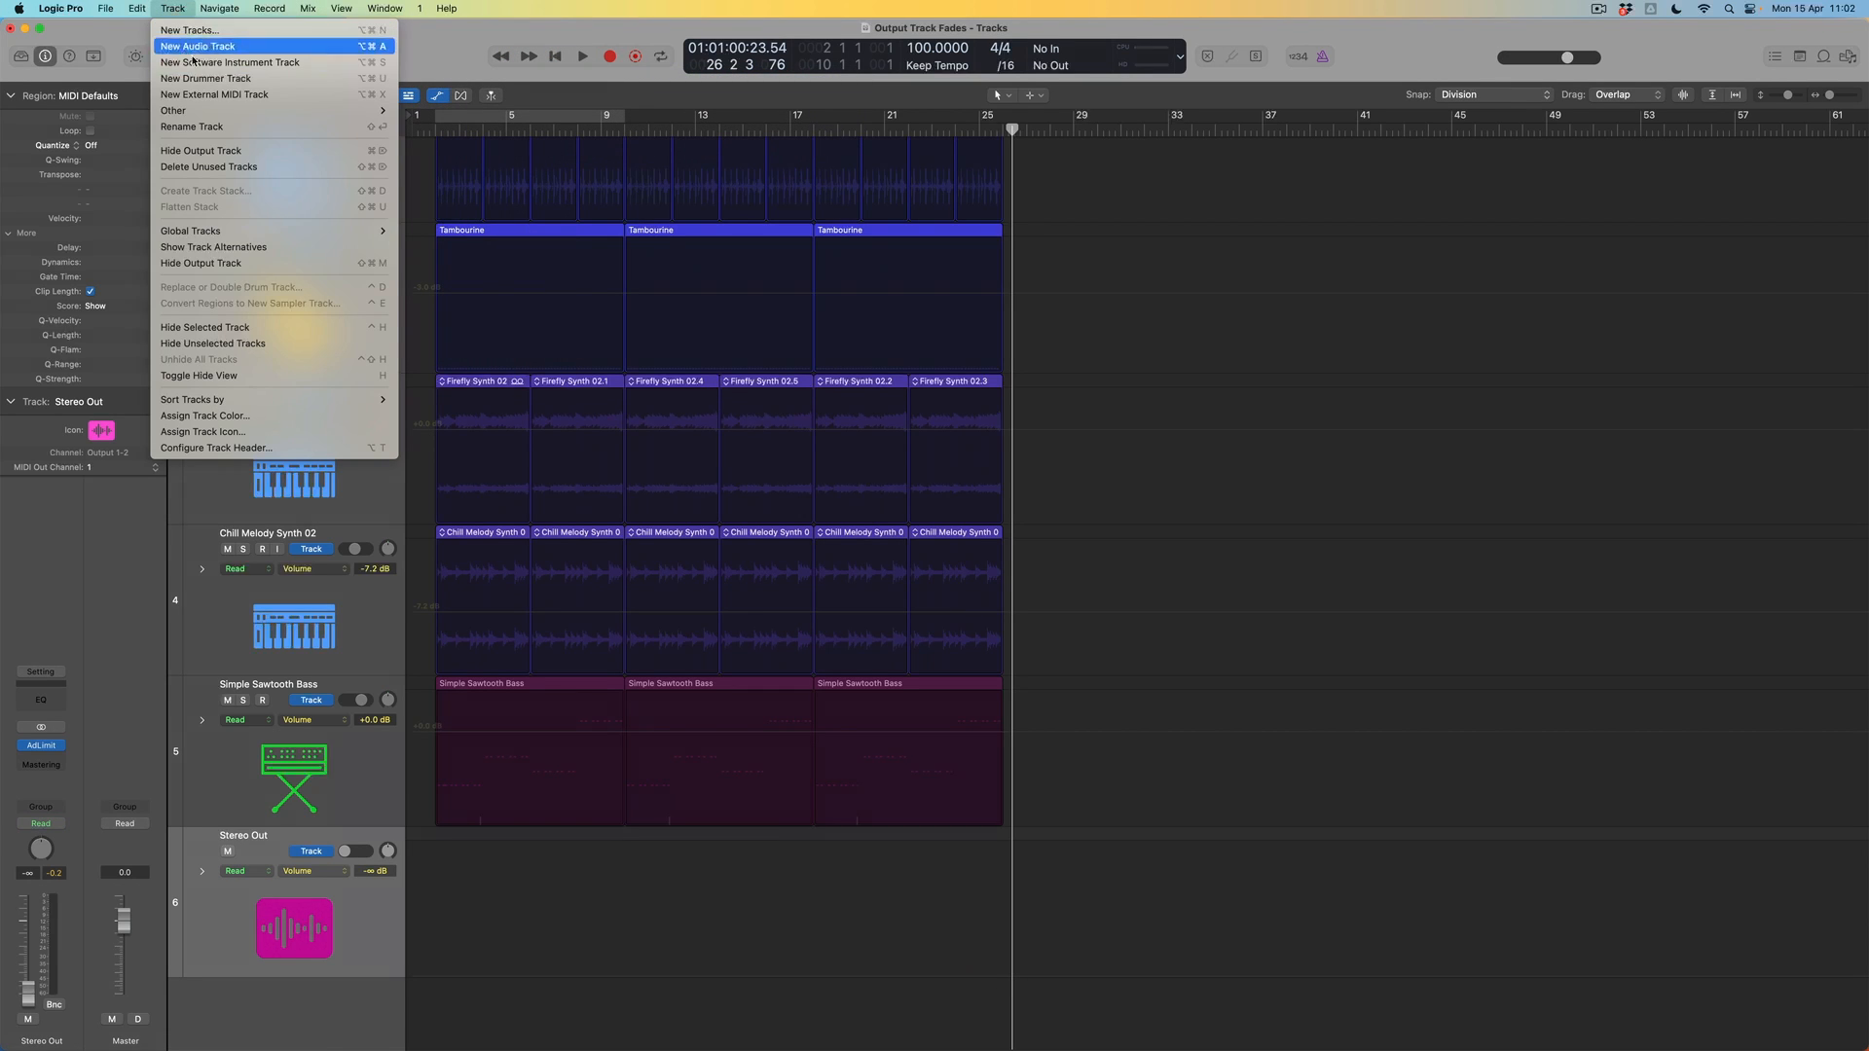
{"action": "left_click", "coordinate": [254, 264]}
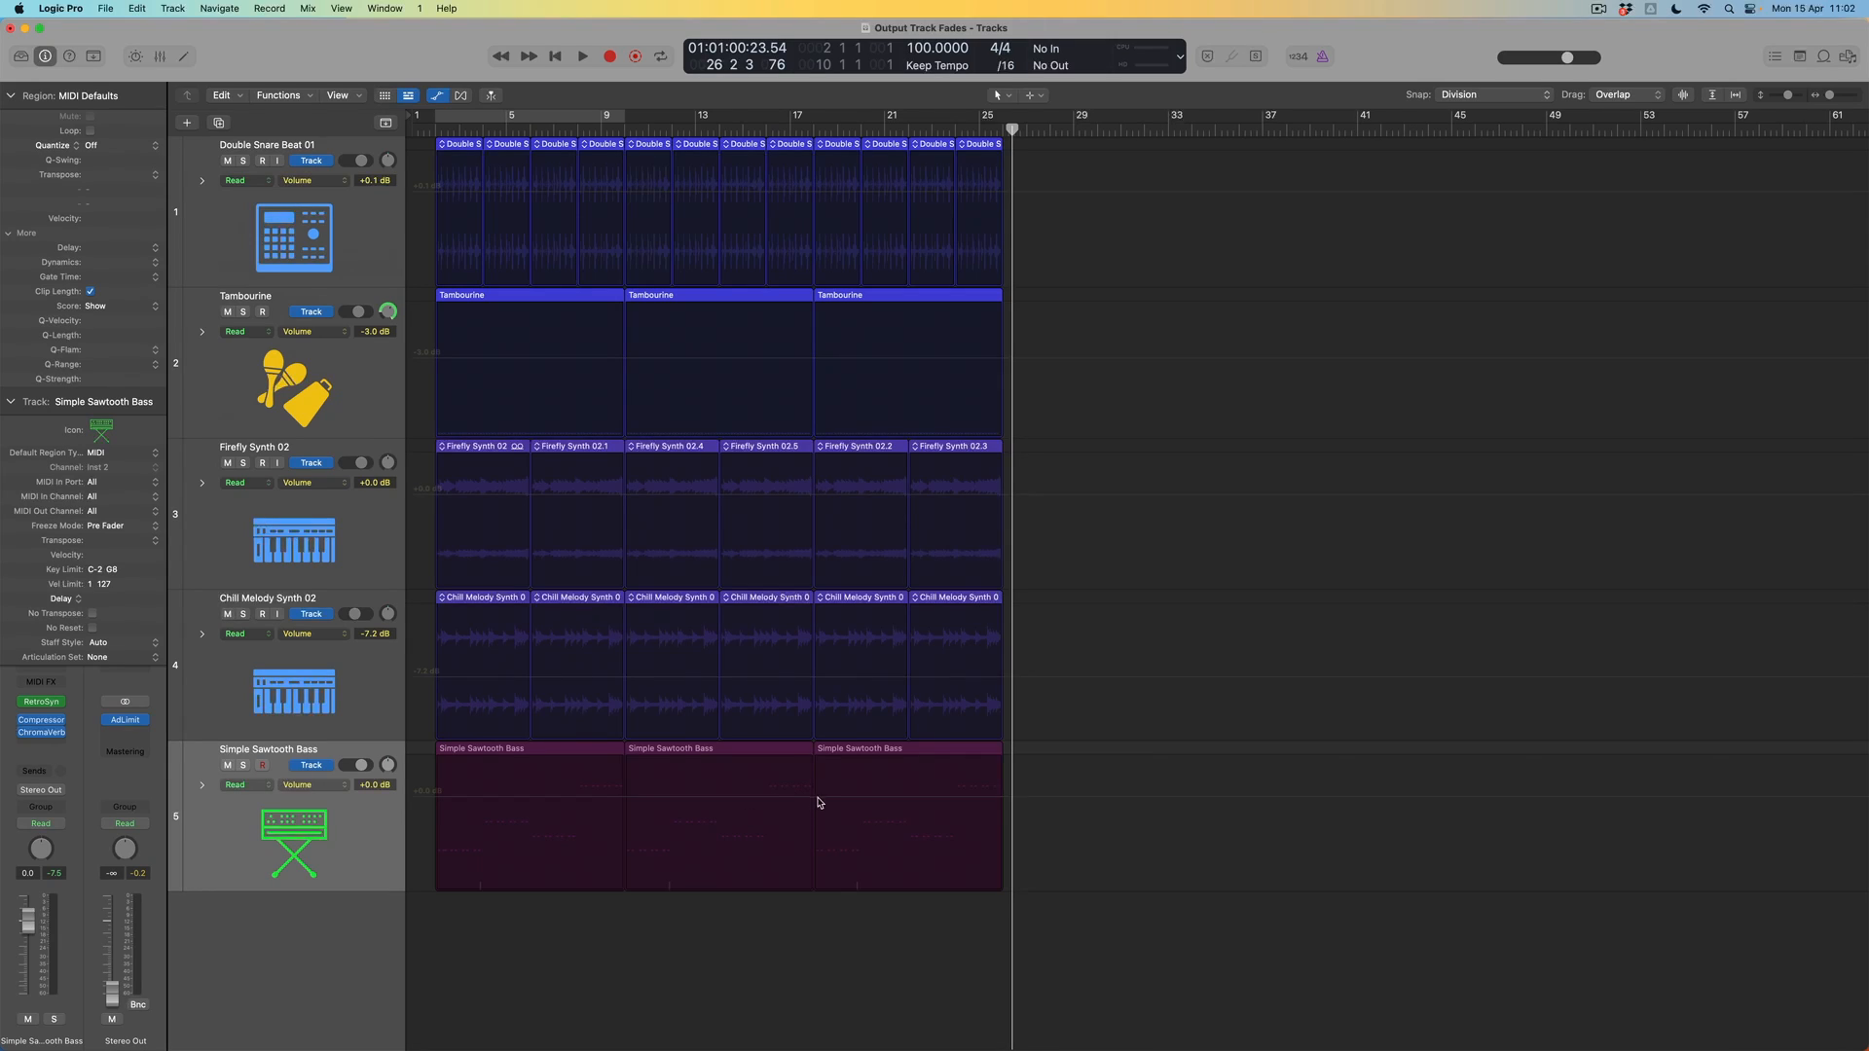
- Draw volume fades to -∞ dB from about bar 18 to bar 26 on the Simple Sawtooth Bass, Tambourine and Double Snare Beat 01 tracks
{"action": "left_click", "coordinate": [818, 801]}
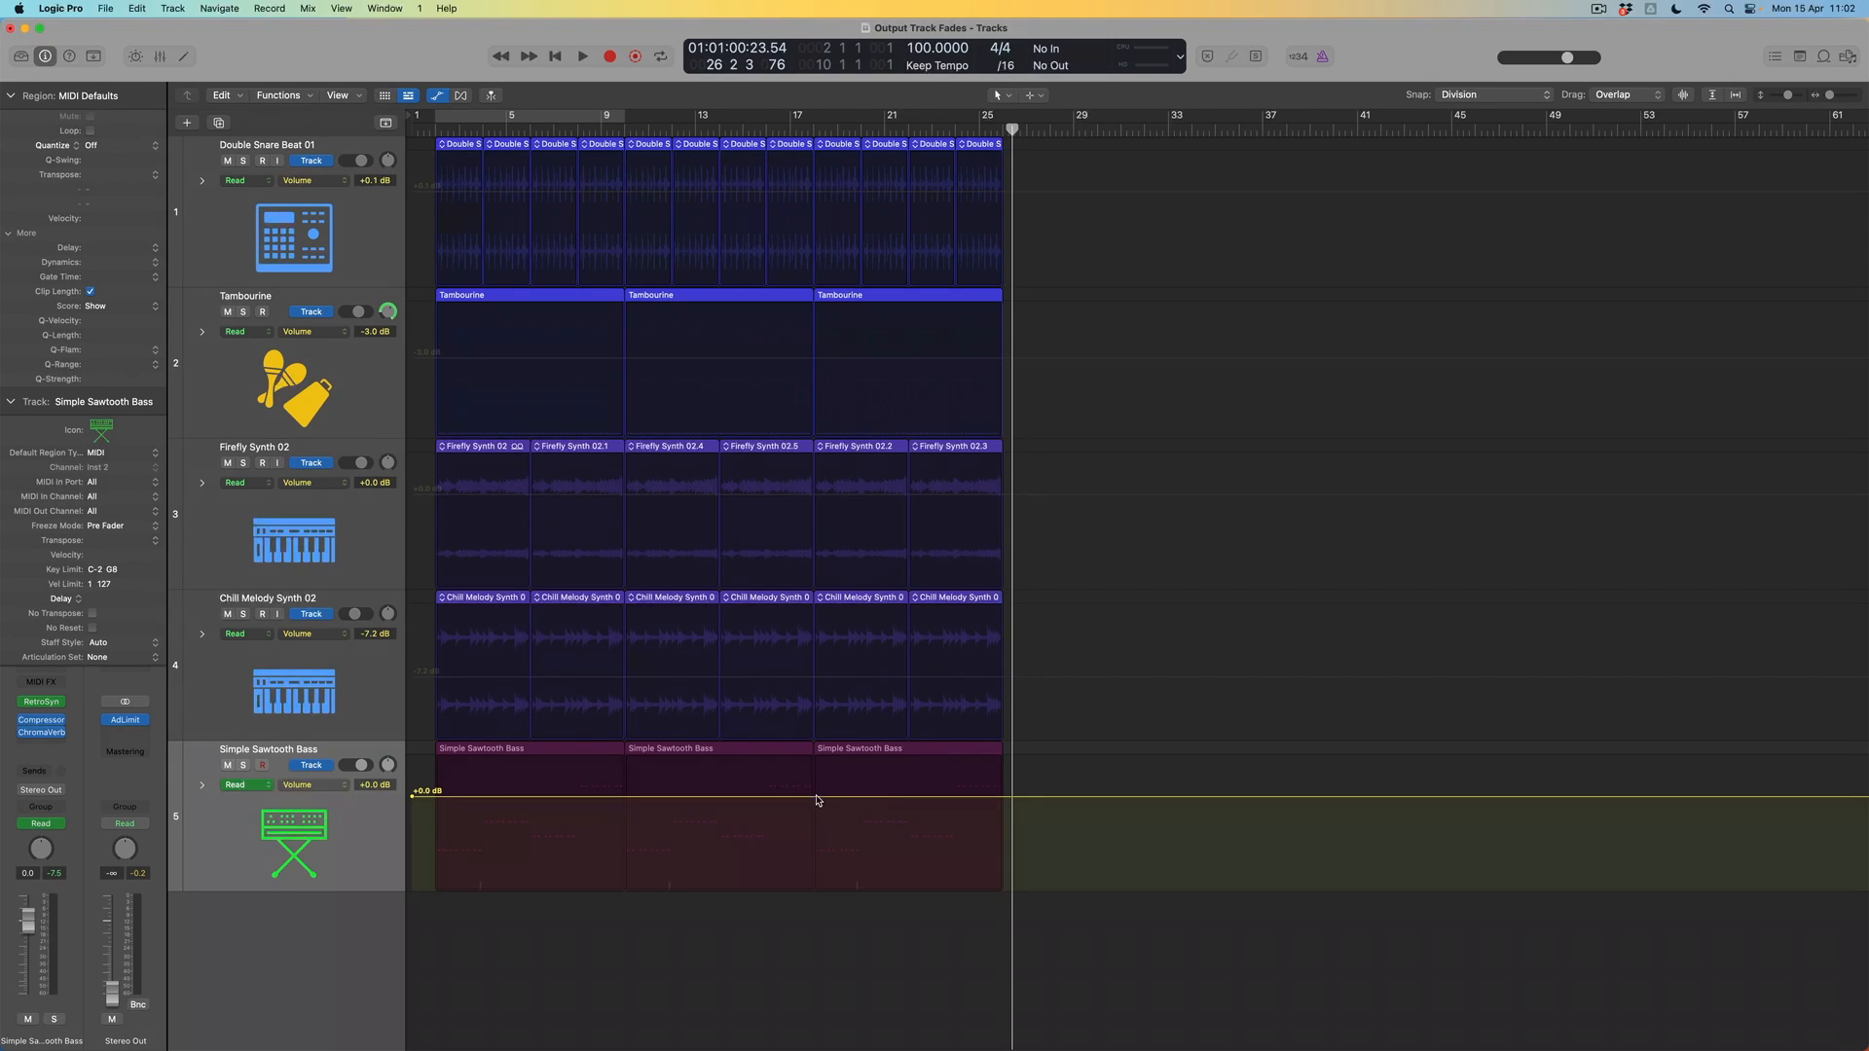
{"action": "left_click_drag", "start_coordinate": [1007, 803], "coordinate": [1005, 889]}
{"action": "left_click", "coordinate": [817, 364]}
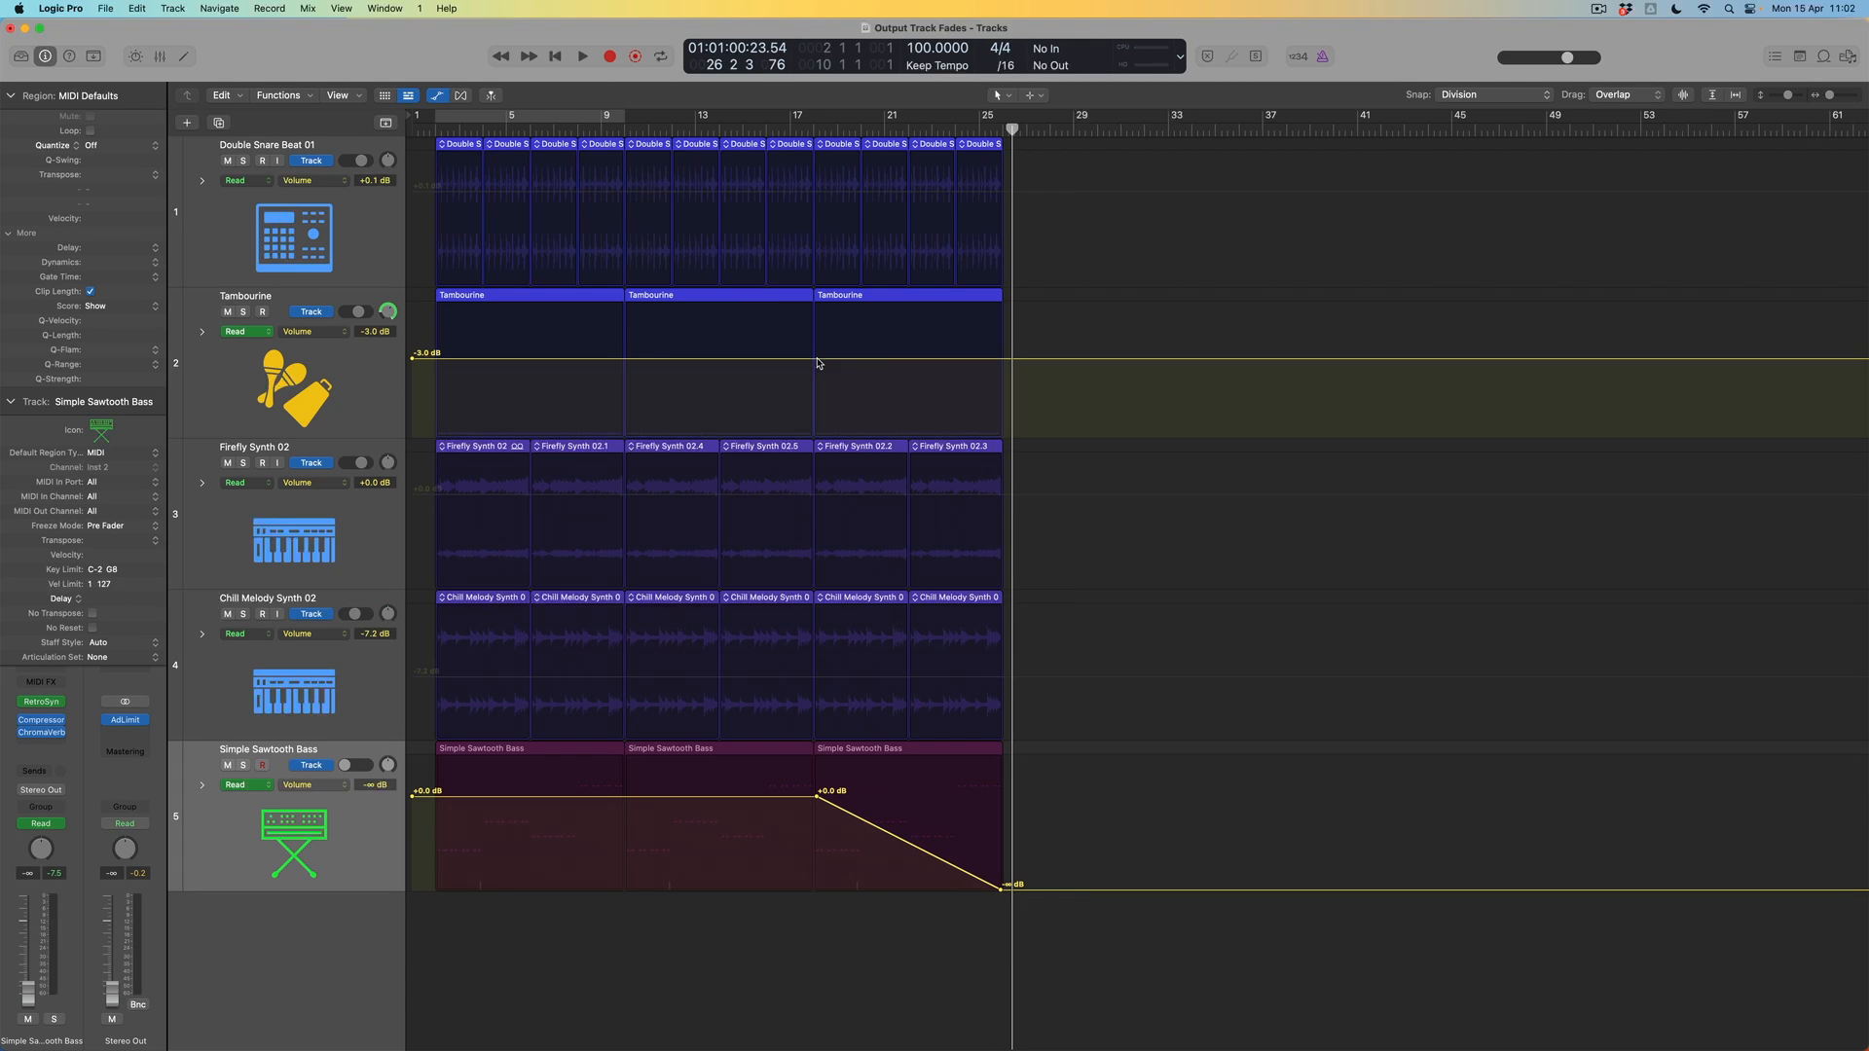
{"action": "left_click_drag", "start_coordinate": [1000, 364], "coordinate": [1005, 433]}
{"action": "left_click", "coordinate": [817, 196]}
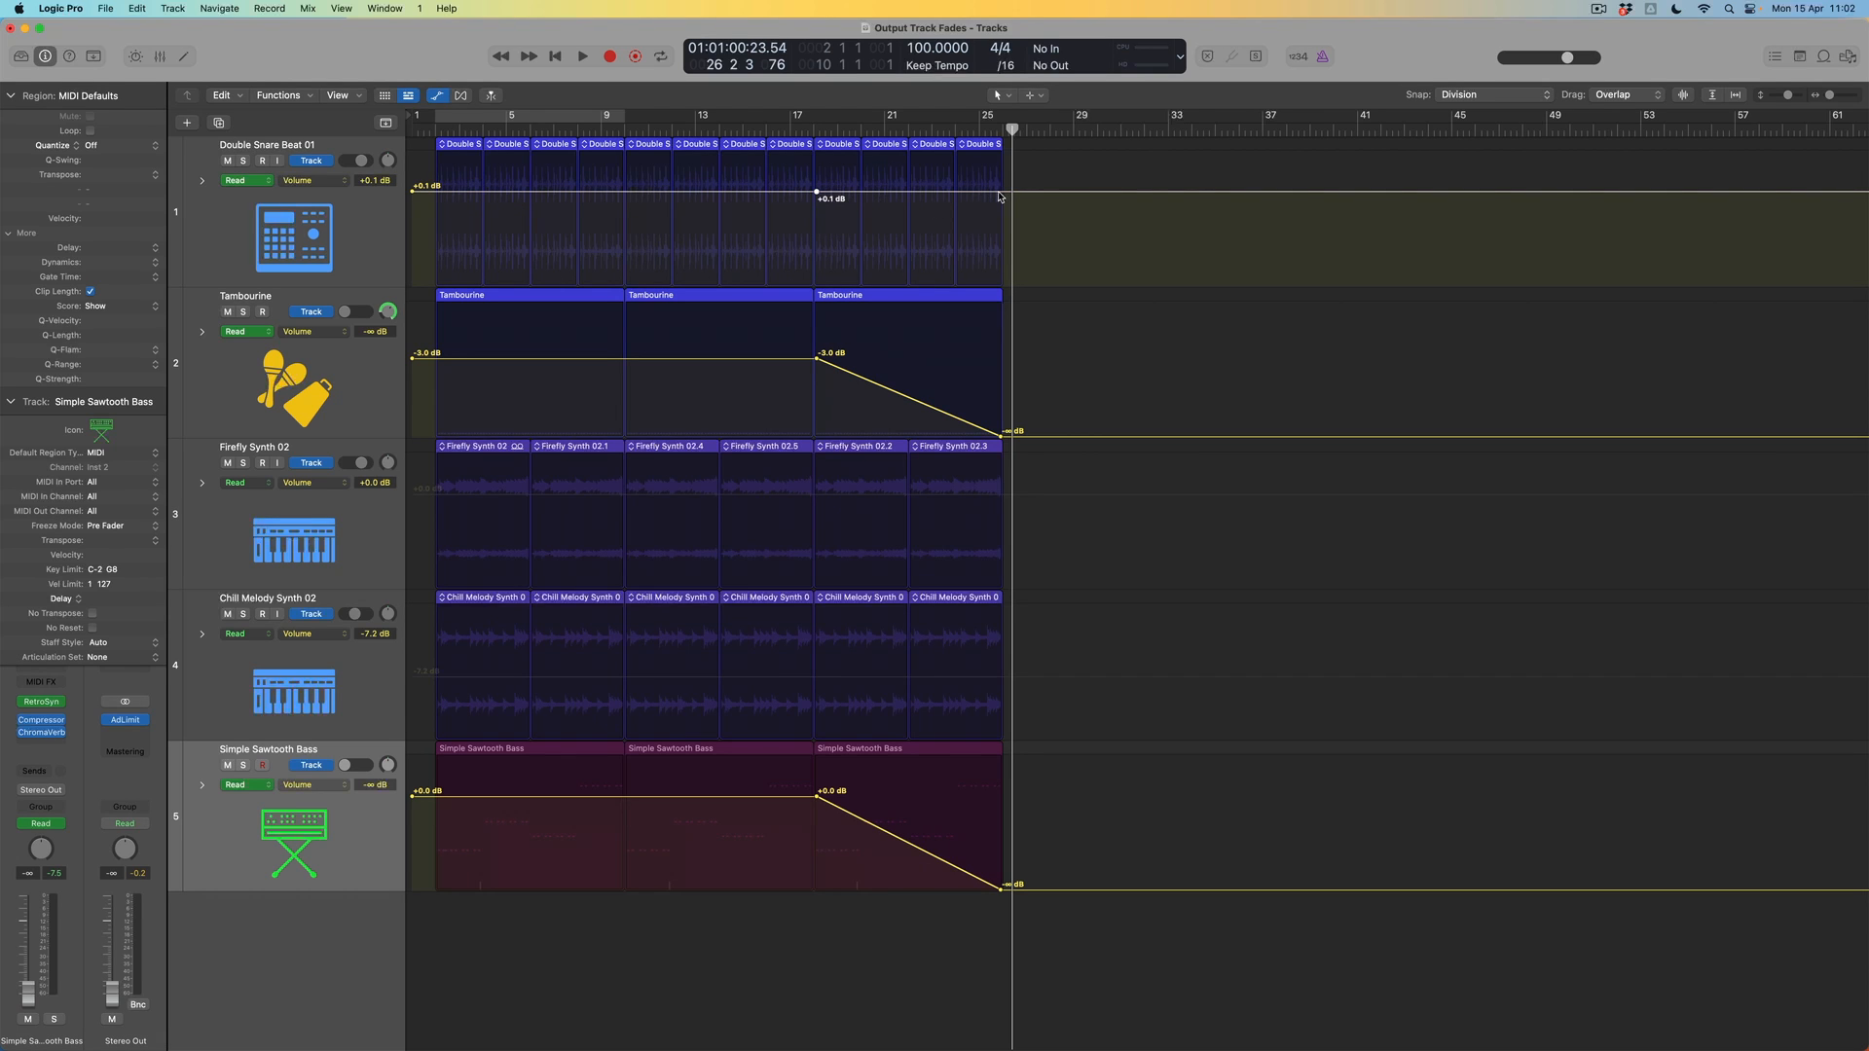
{"action": "left_click_drag", "start_coordinate": [1002, 195], "coordinate": [1001, 304]}
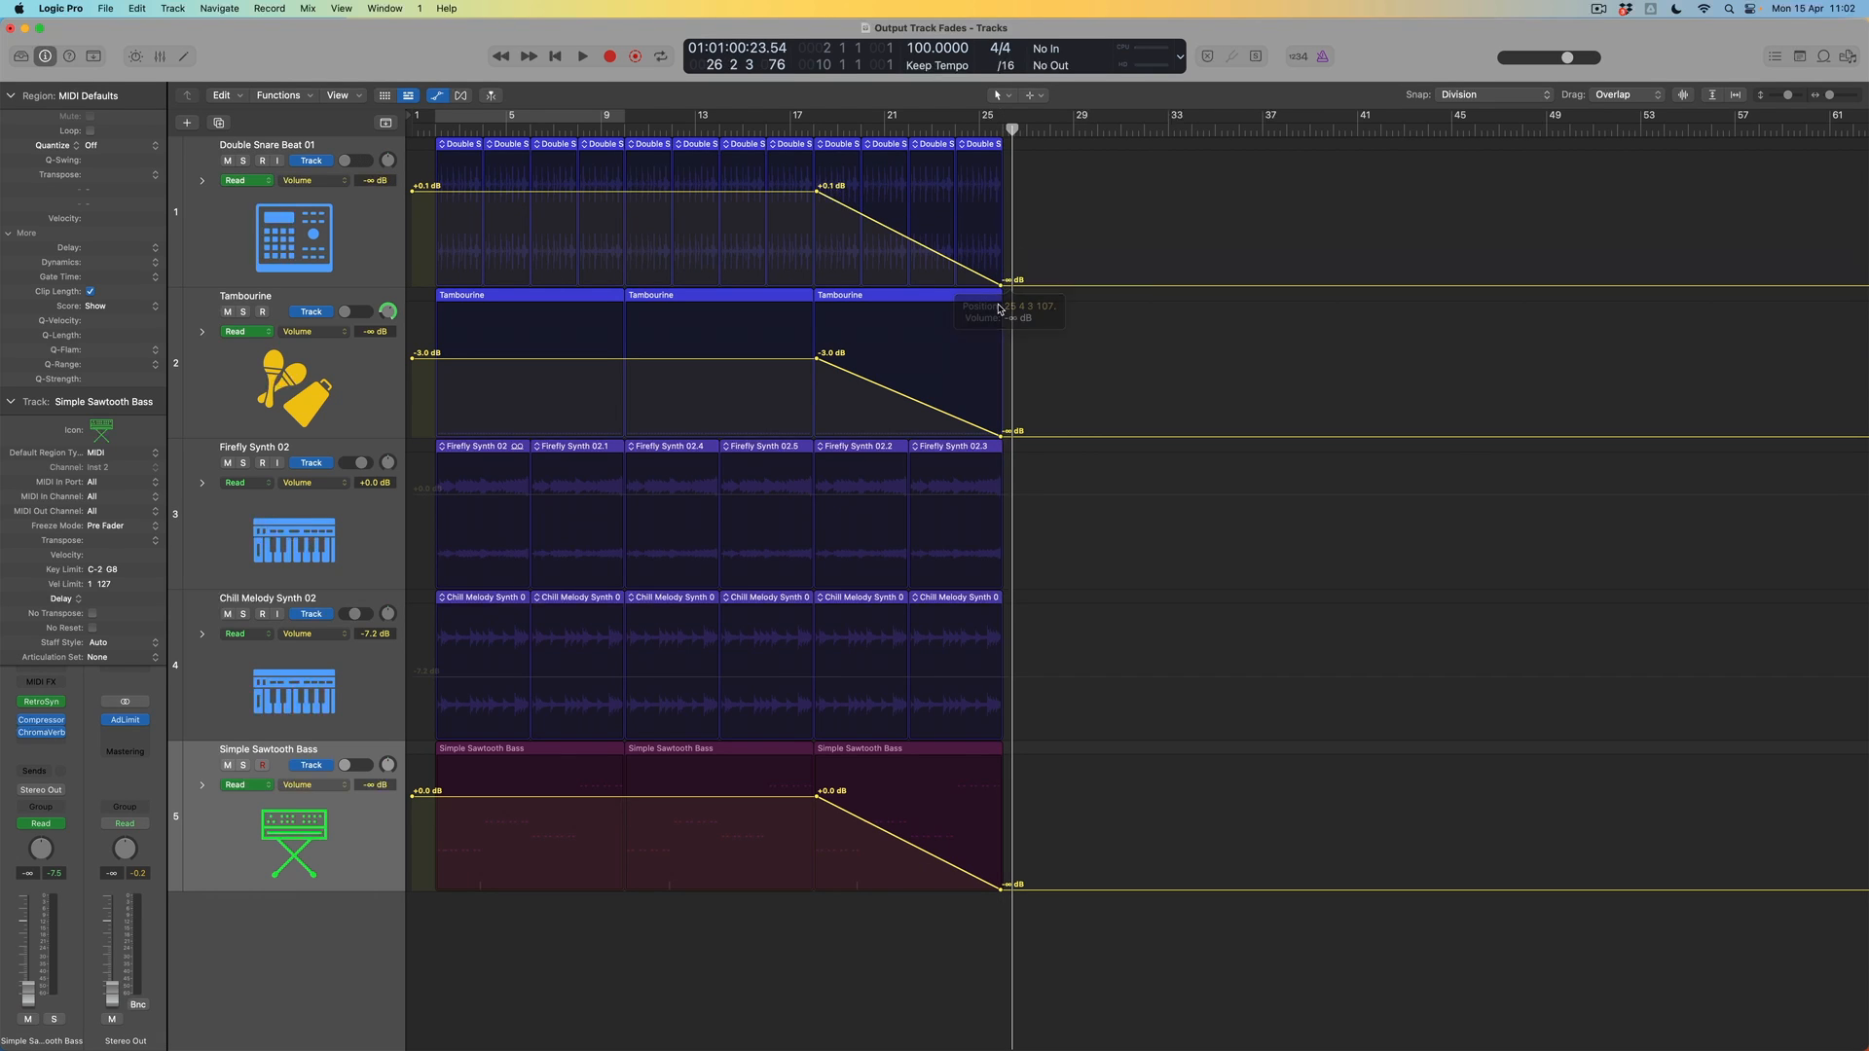
- Bend the Double Snare Beat 01 and Tambourine volume fades into concave curves with the Automation Curve Tool
{"action": "key", "text": "t"}
{"action": "left_click", "coordinate": [1070, 476]}
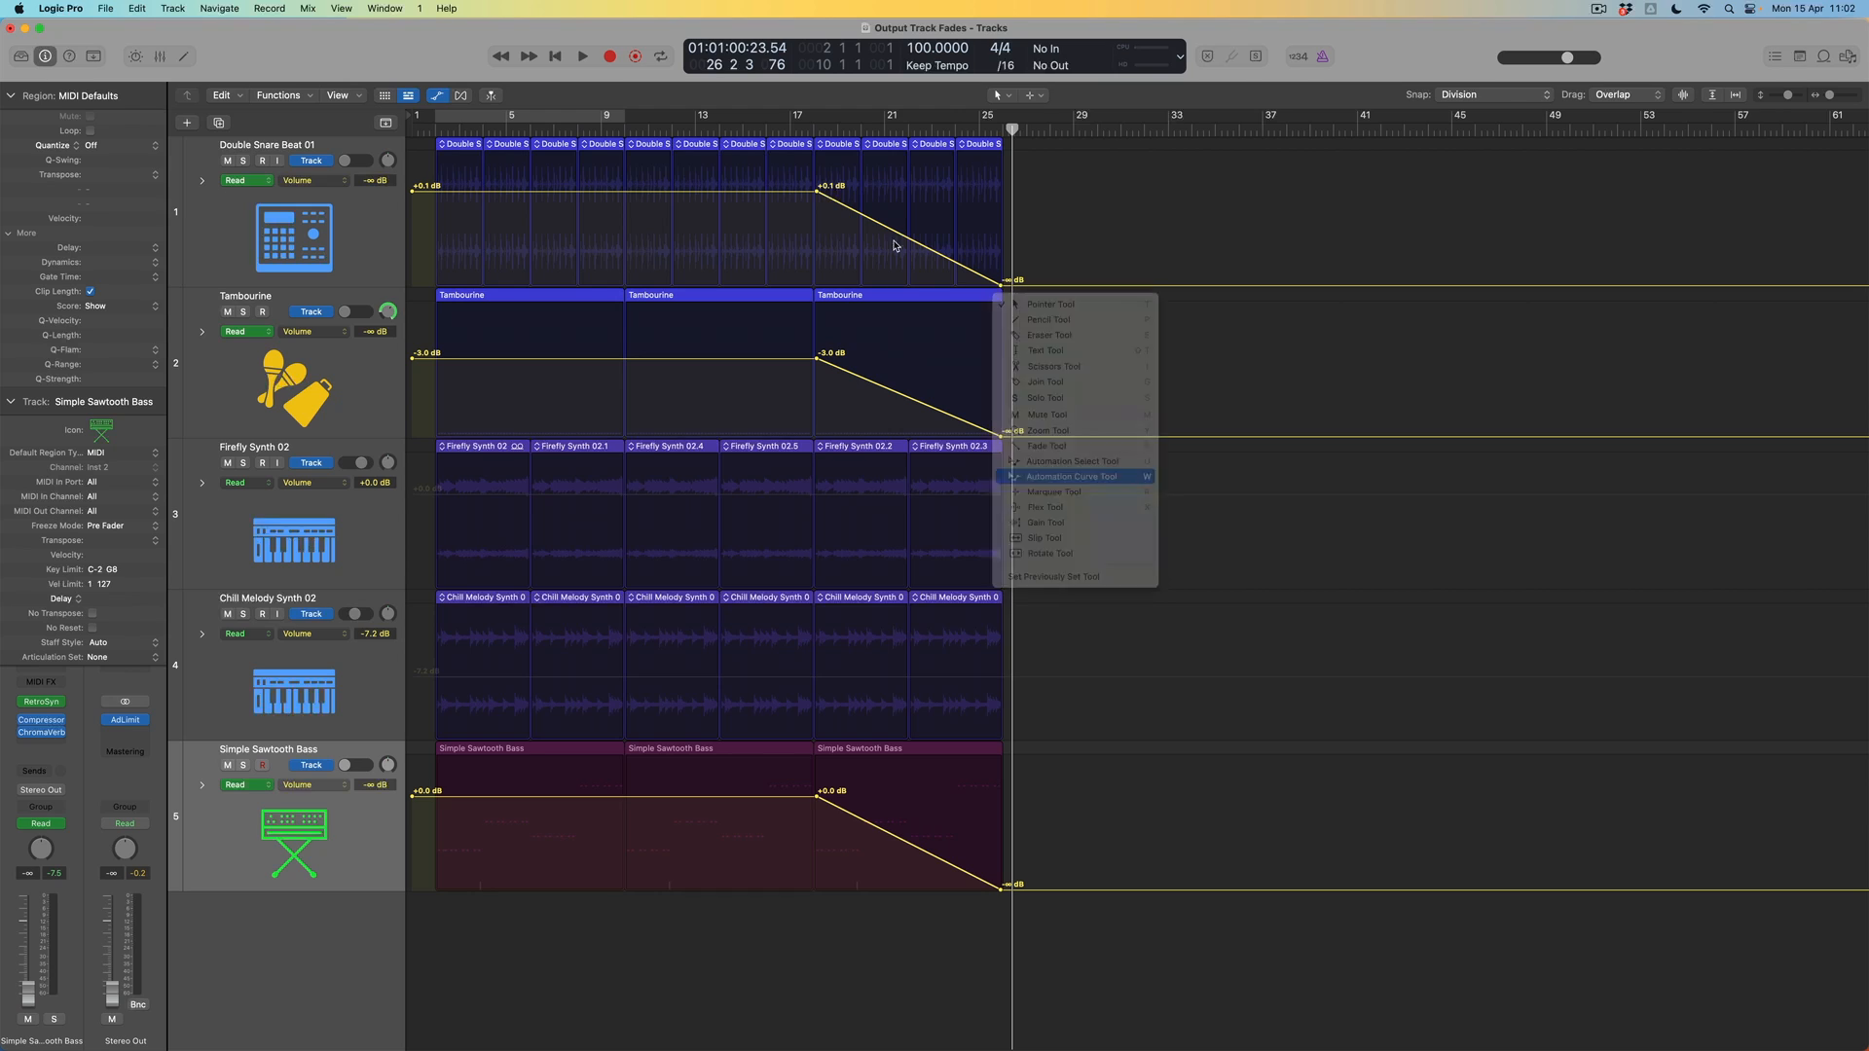
{"action": "left_click_drag", "start_coordinate": [901, 239], "coordinate": [902, 244]}
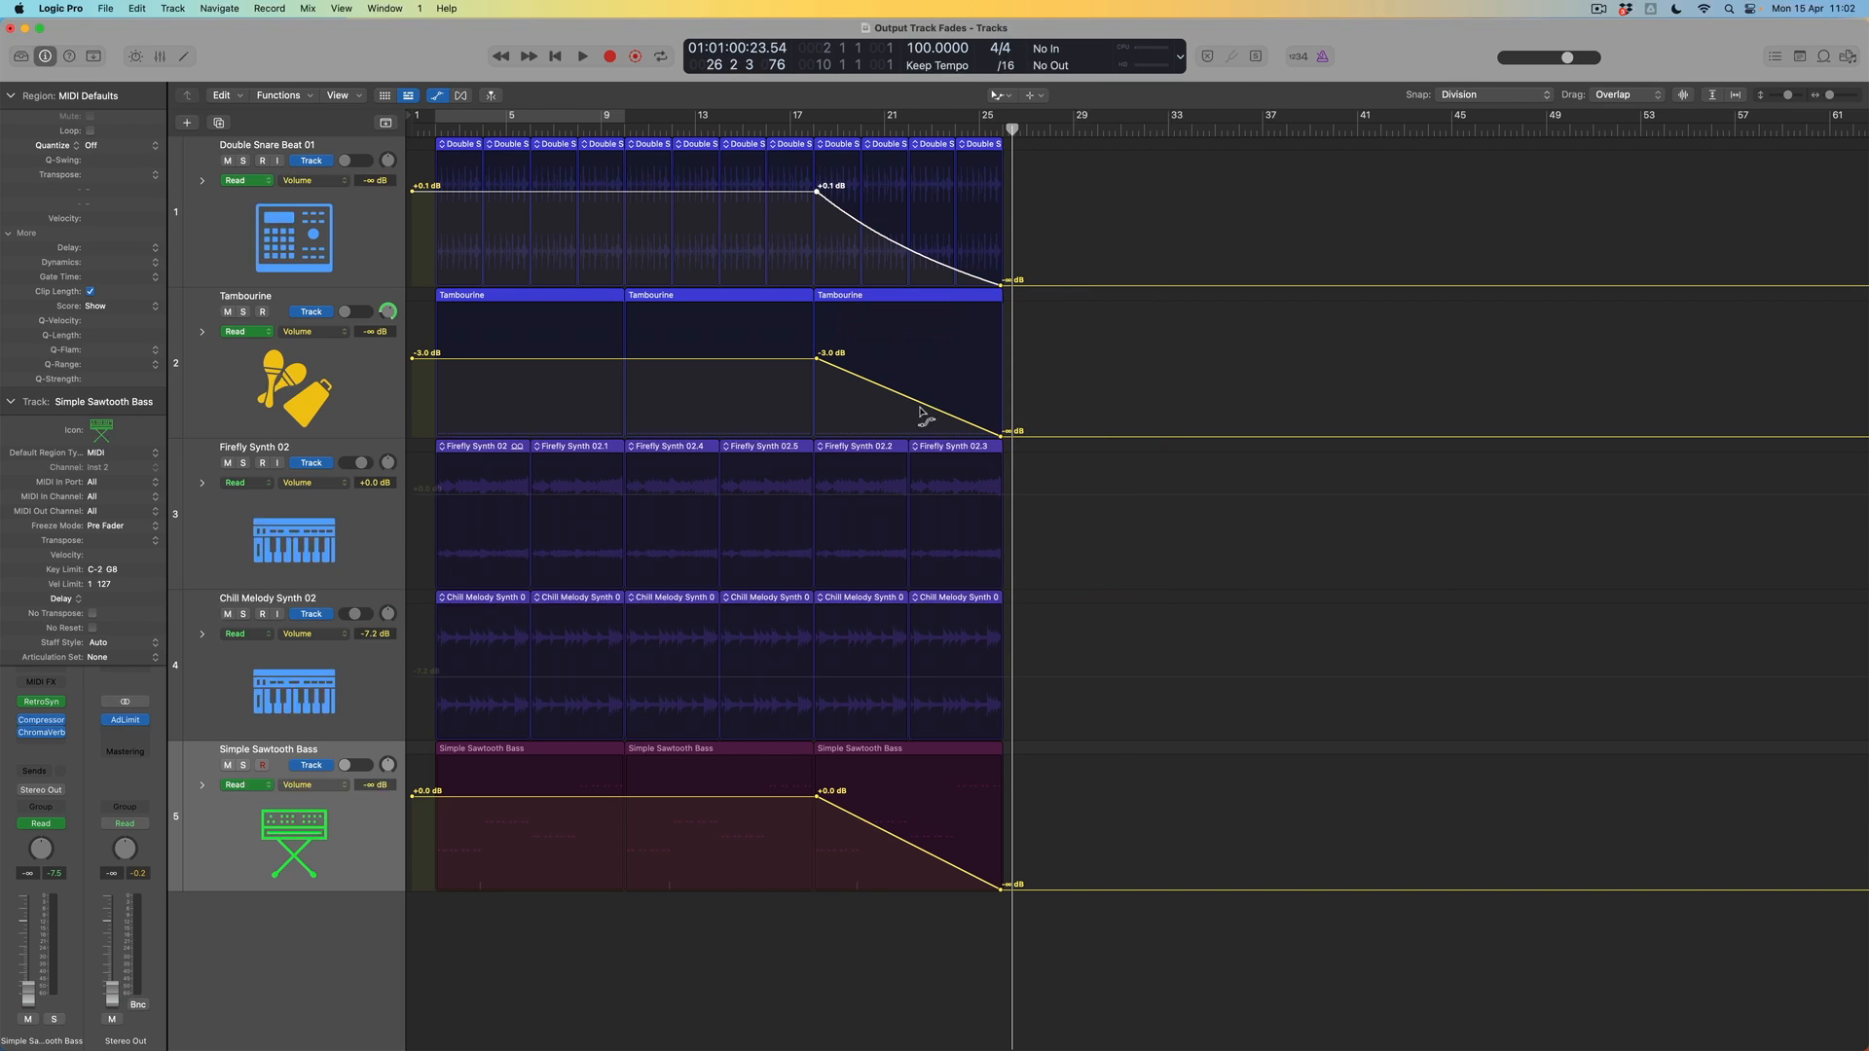
{"action": "left_click_drag", "start_coordinate": [912, 407], "coordinate": [913, 414]}
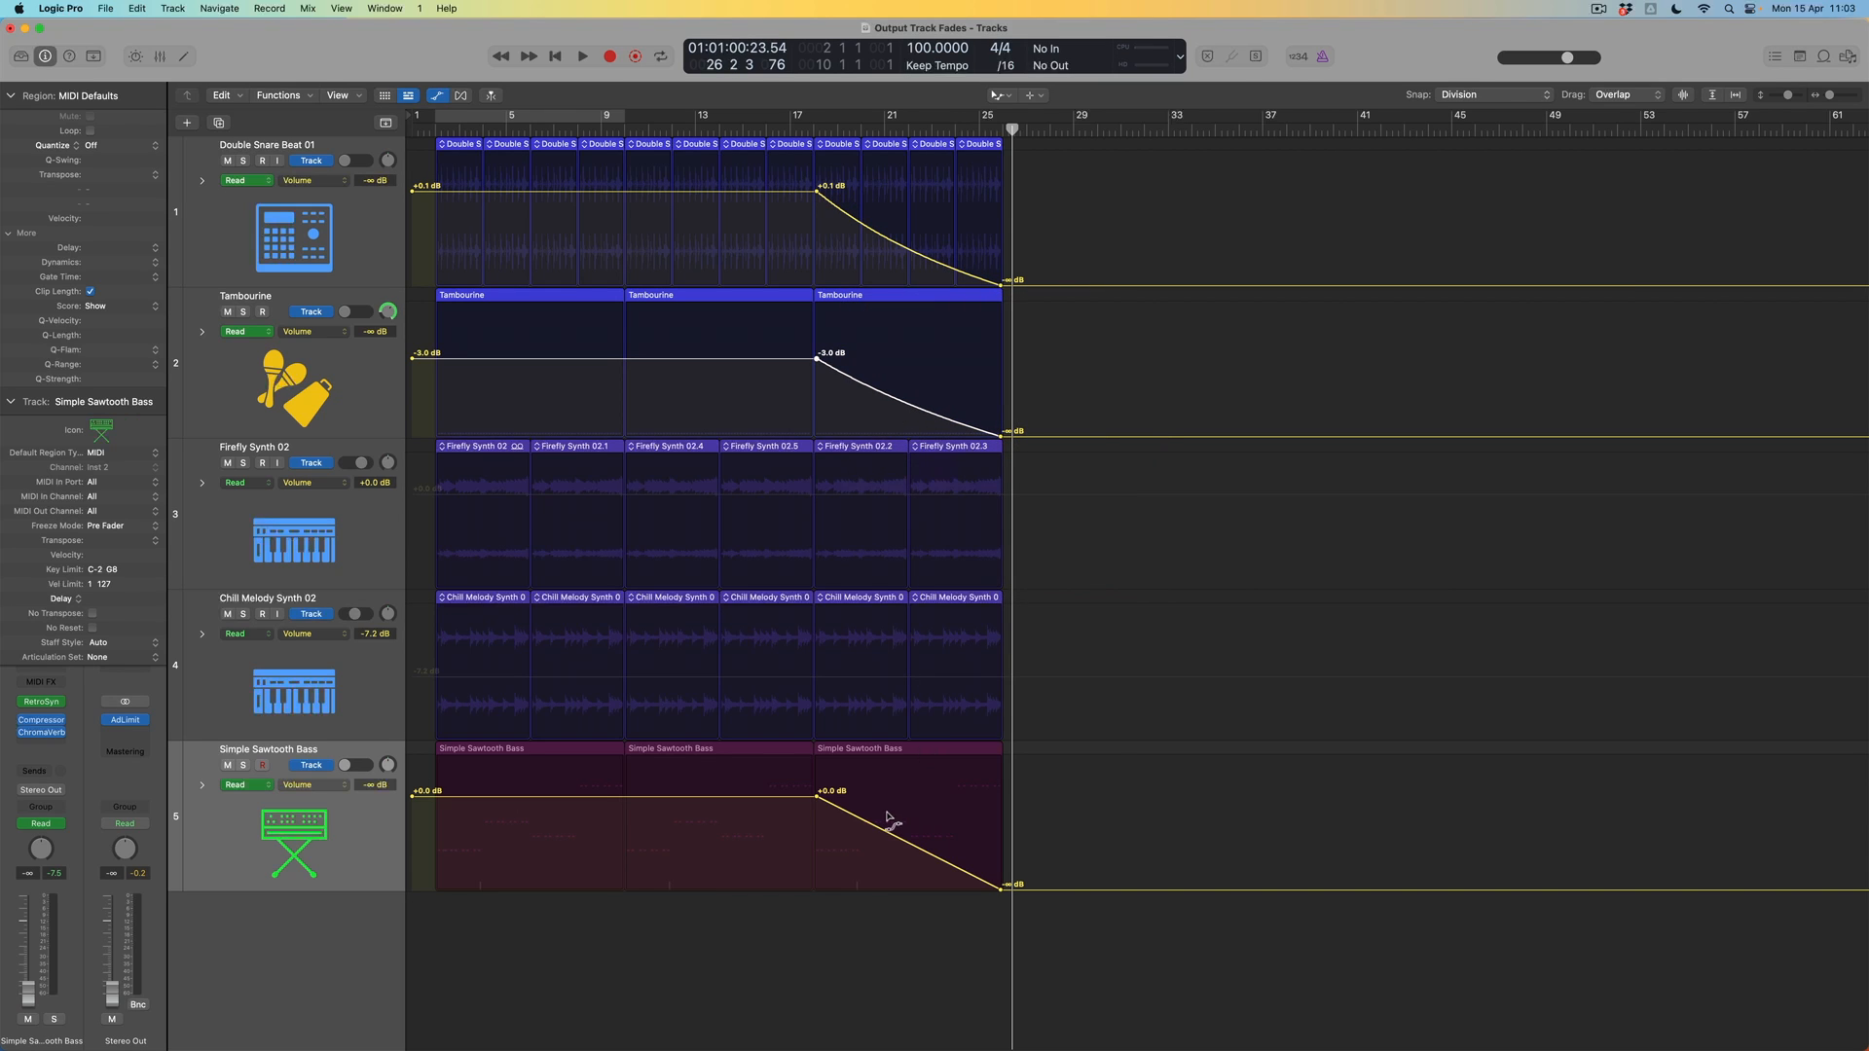
- Bend the Simple Sawtooth Bass volume fade into a concave curve and play the song from about bar 15 to hear the fades
{"action": "left_click_drag", "start_coordinate": [890, 835], "coordinate": [883, 845]}
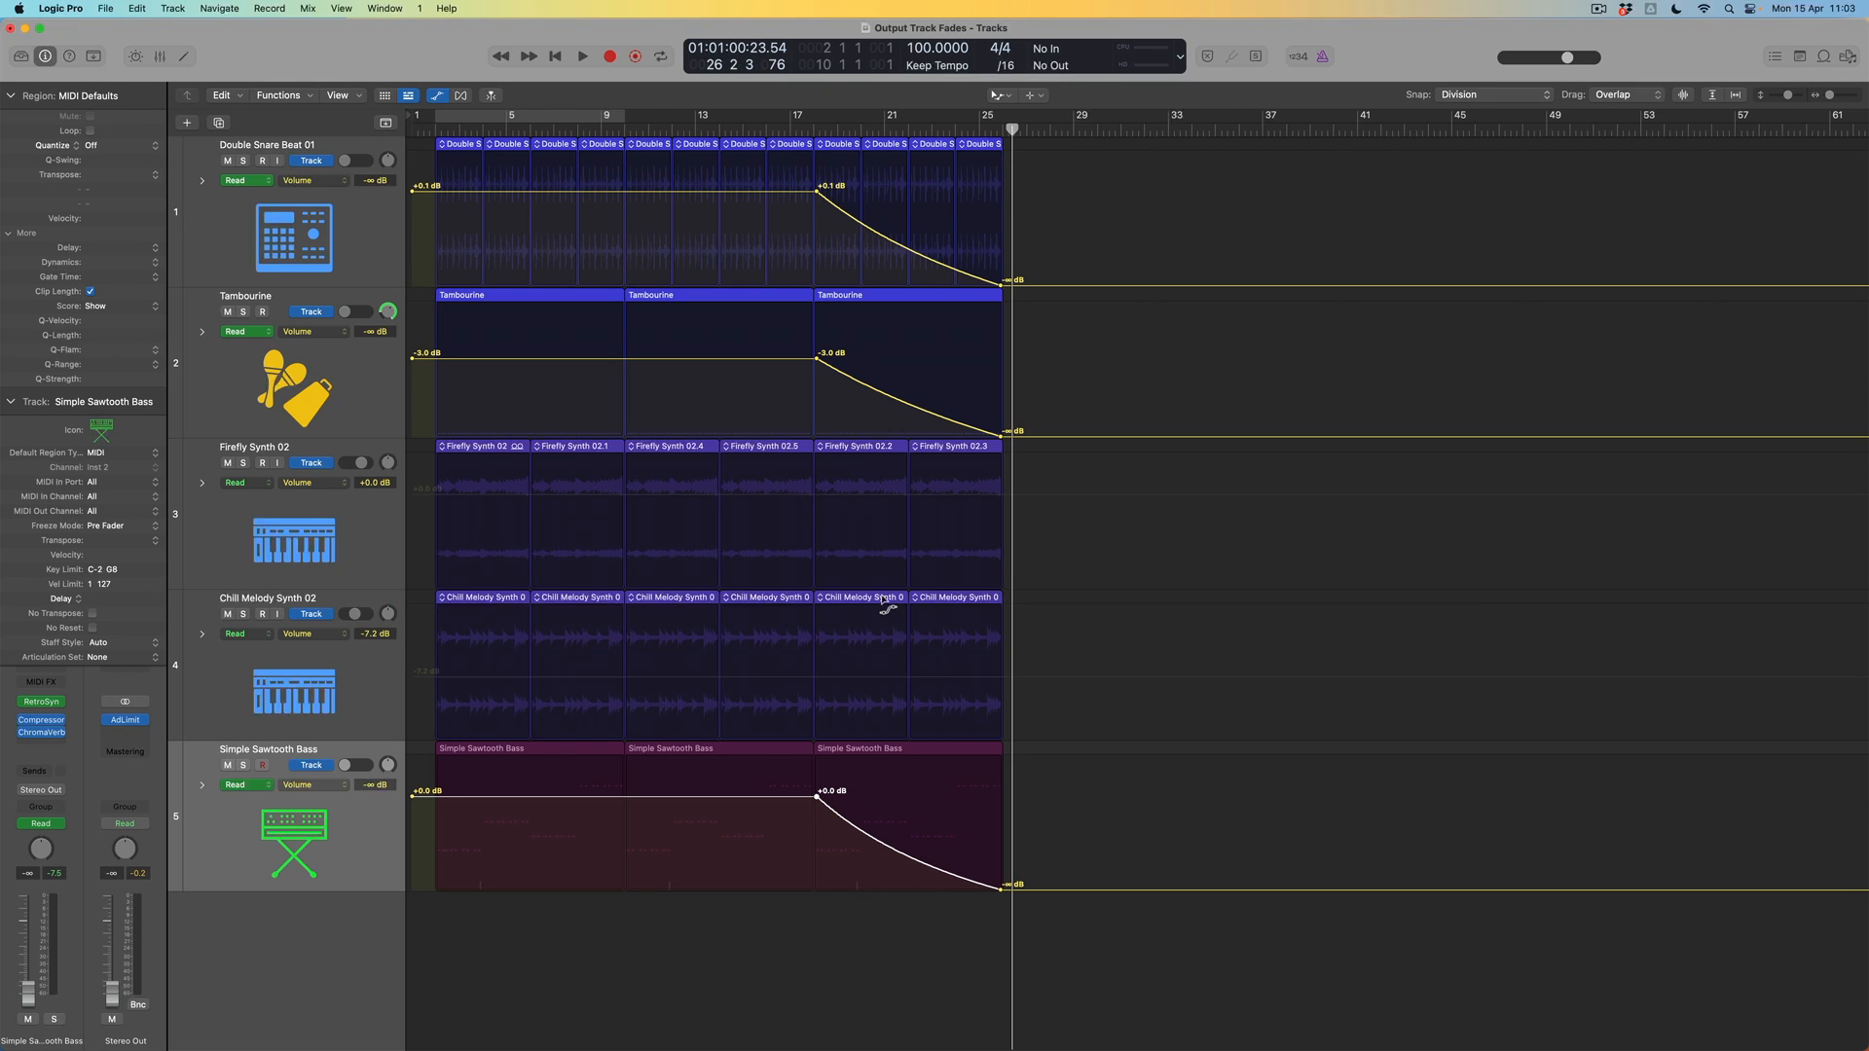
{"action": "left_click", "coordinate": [756, 127]}
{"action": "key", "text": "space"}
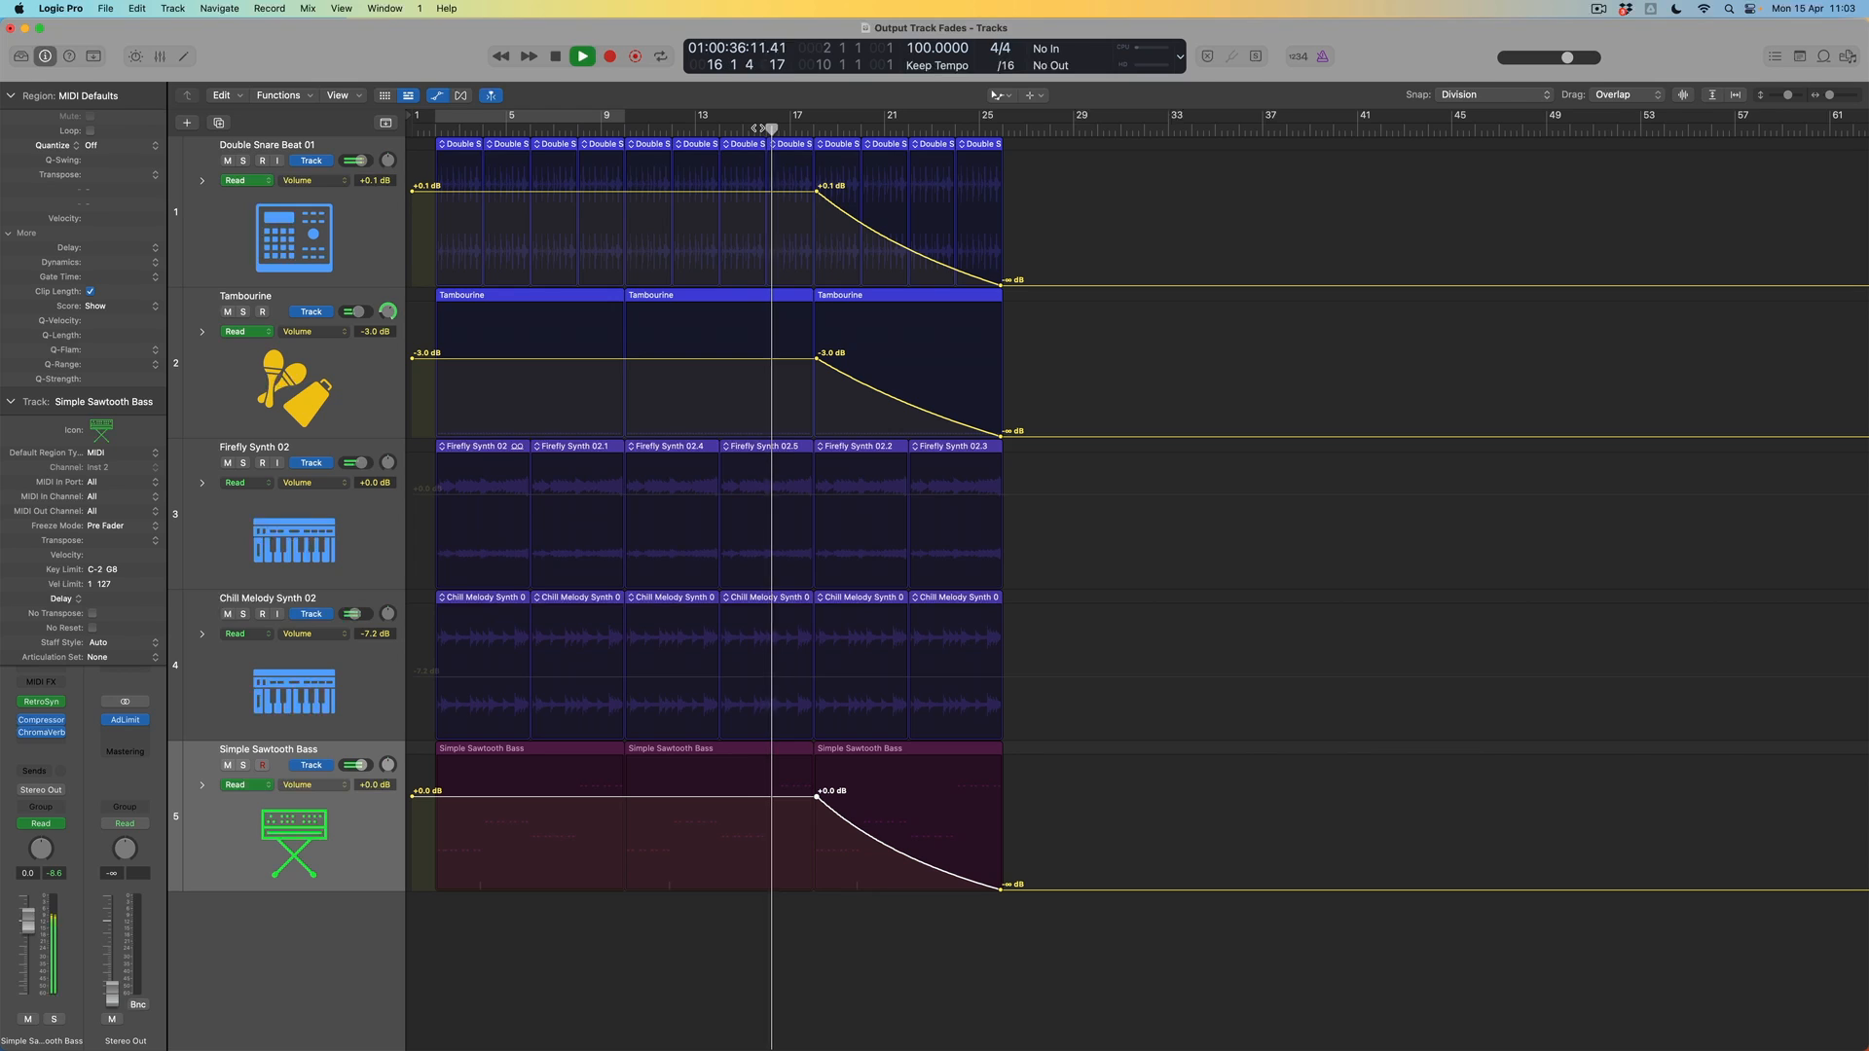
{"action": "key", "text": "space"}
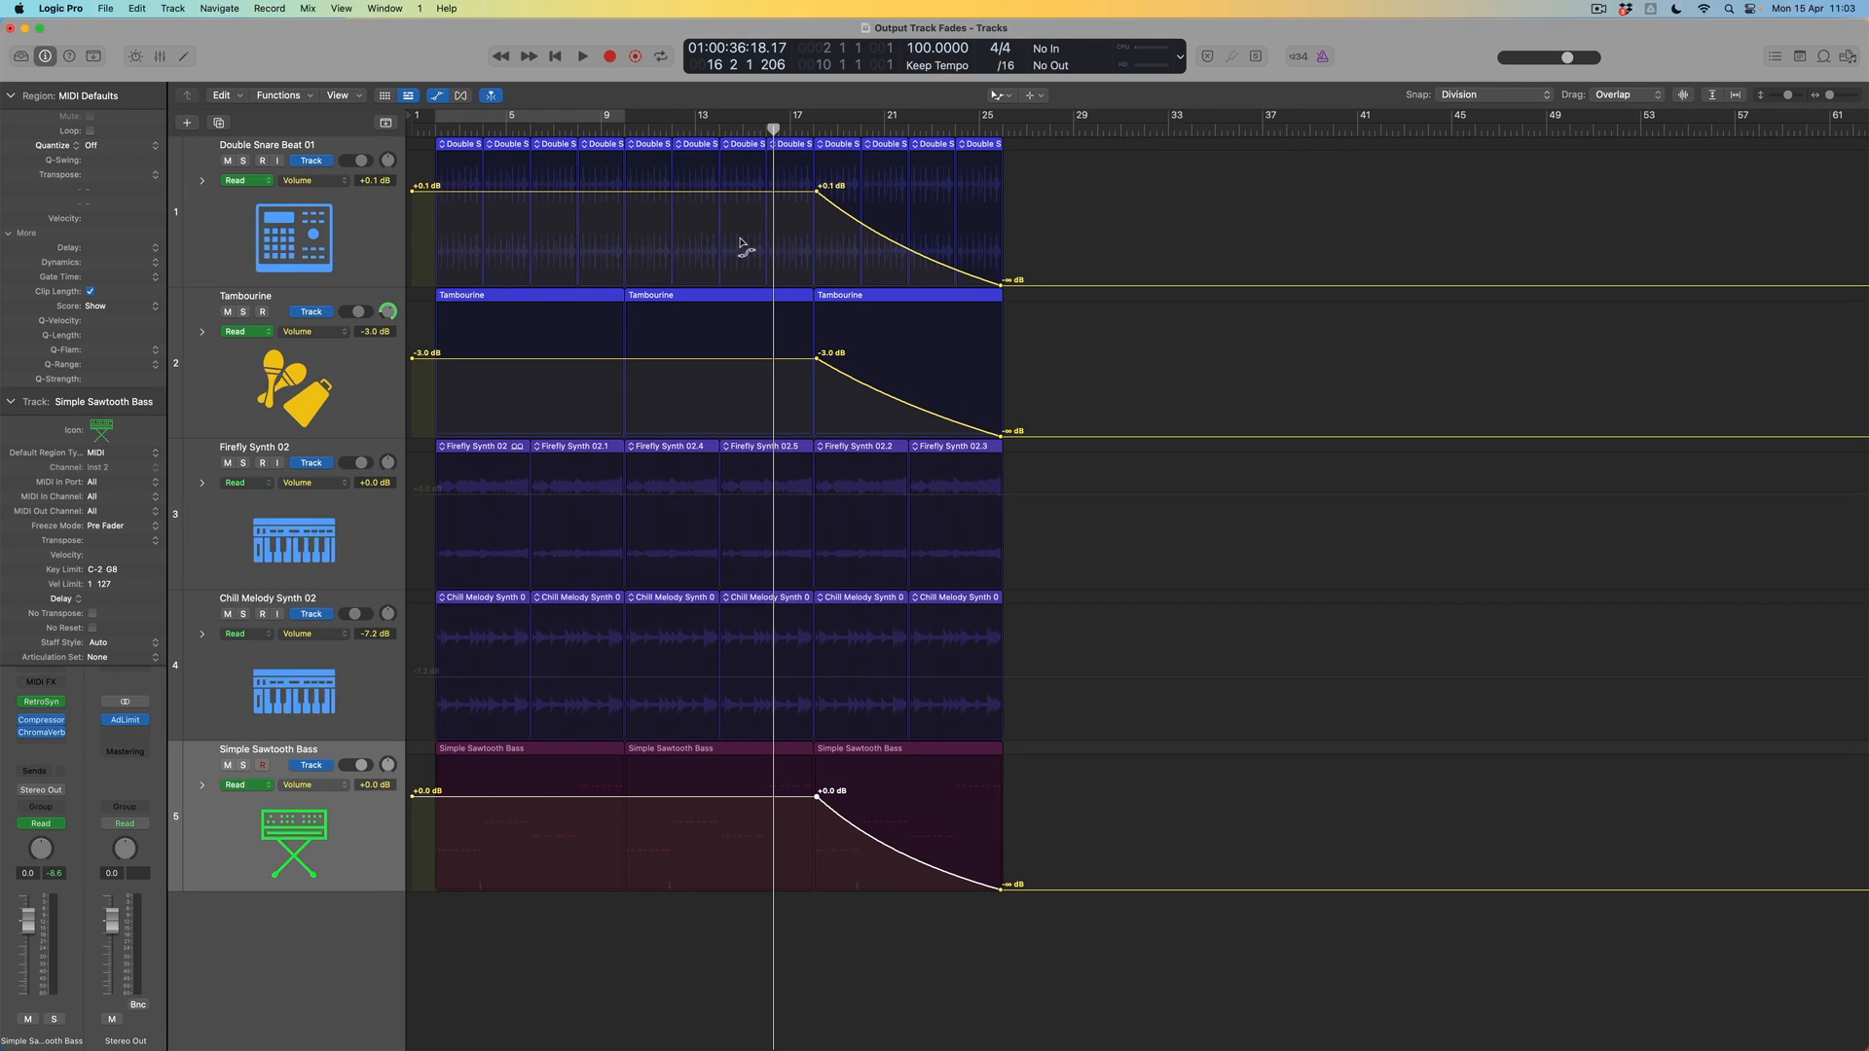
{"action": "key", "text": "space"}
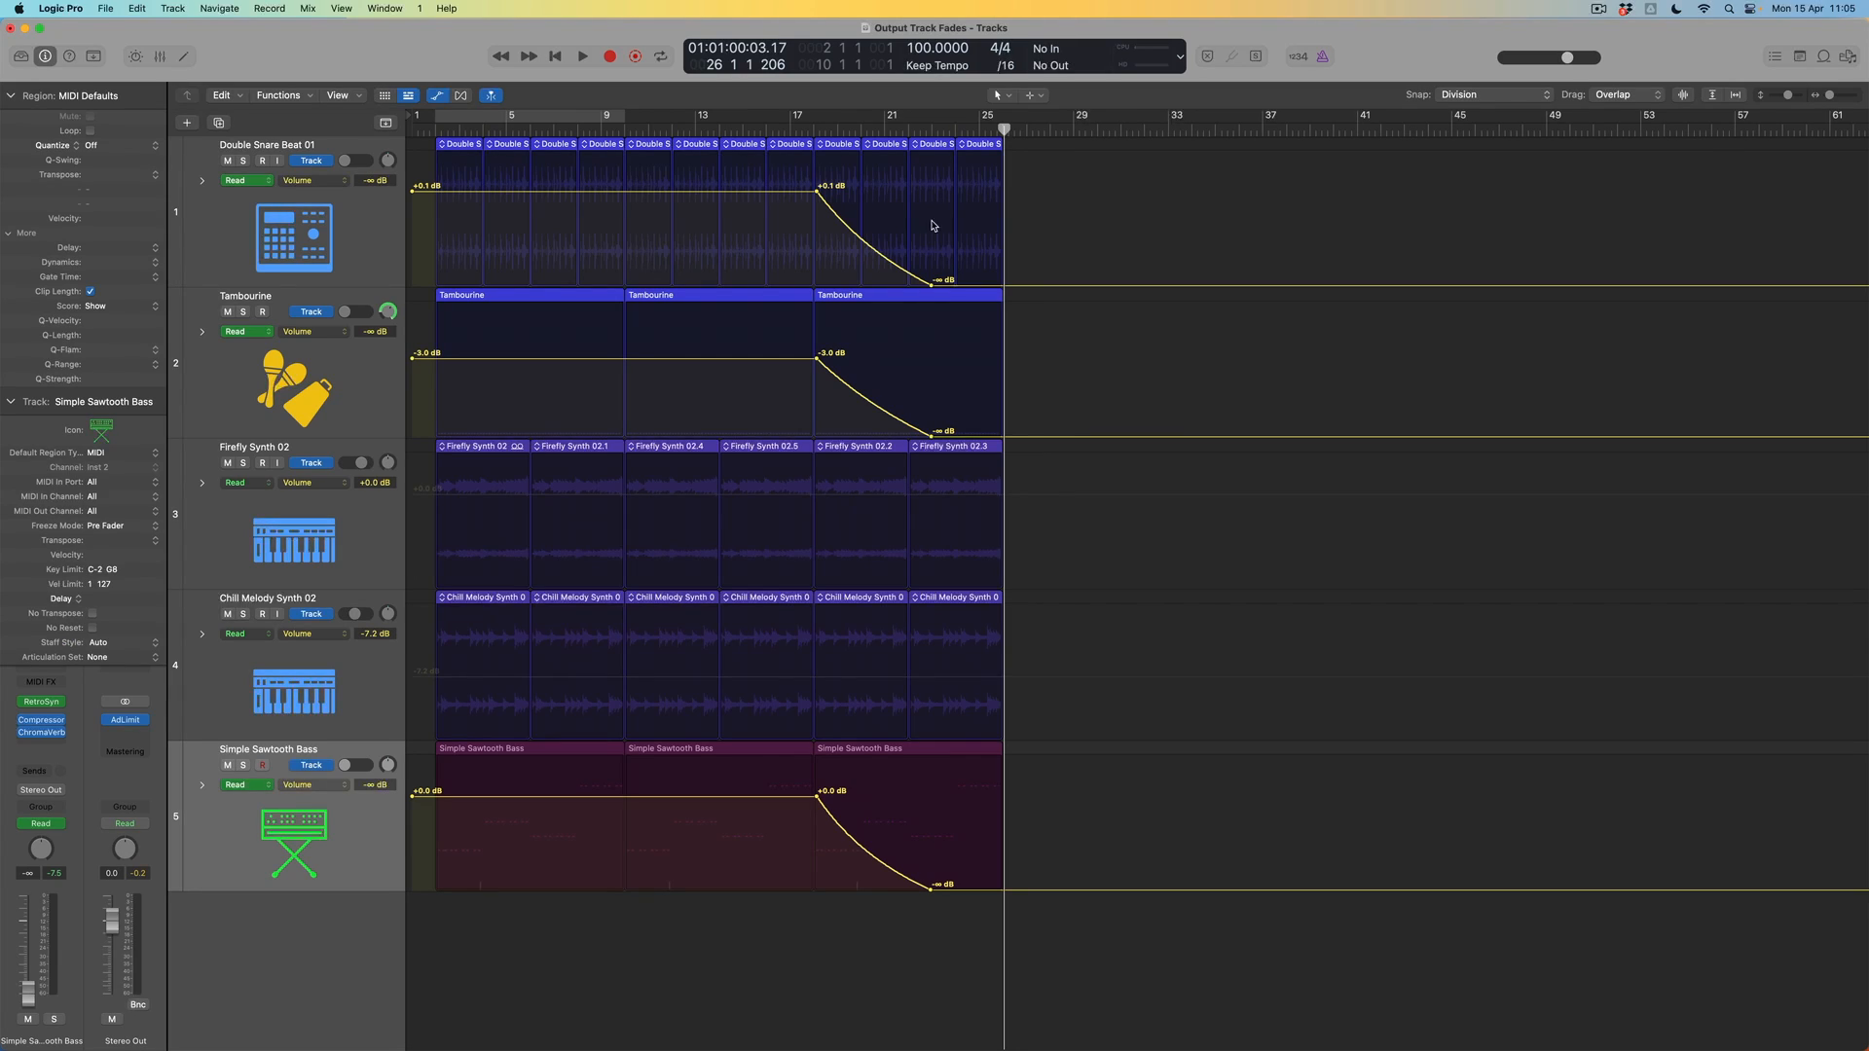
- Move the end points of the Double Snare Beat 01, Tambourine and Simple Sawtooth Bass volume fades to about bar 22
{"action": "left_click", "coordinate": [933, 128]}
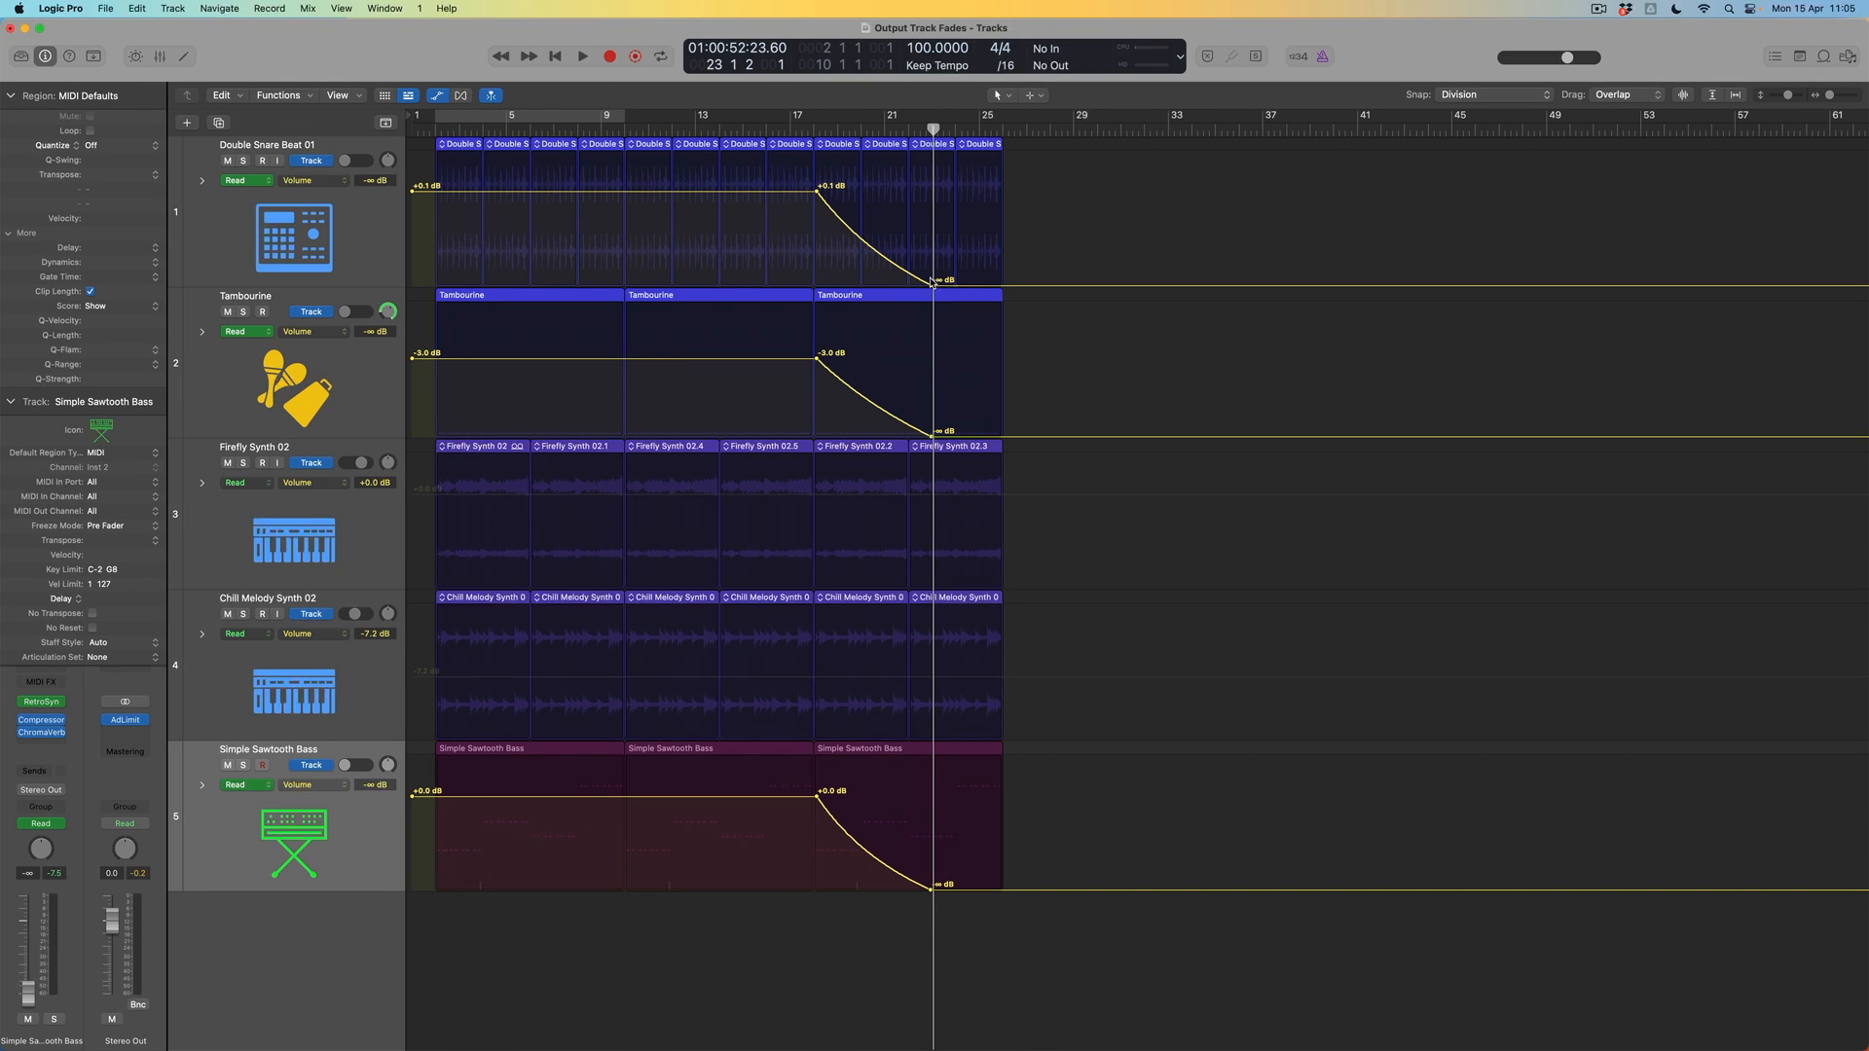
{"action": "left_click_drag", "start_coordinate": [932, 290], "coordinate": [912, 283]}
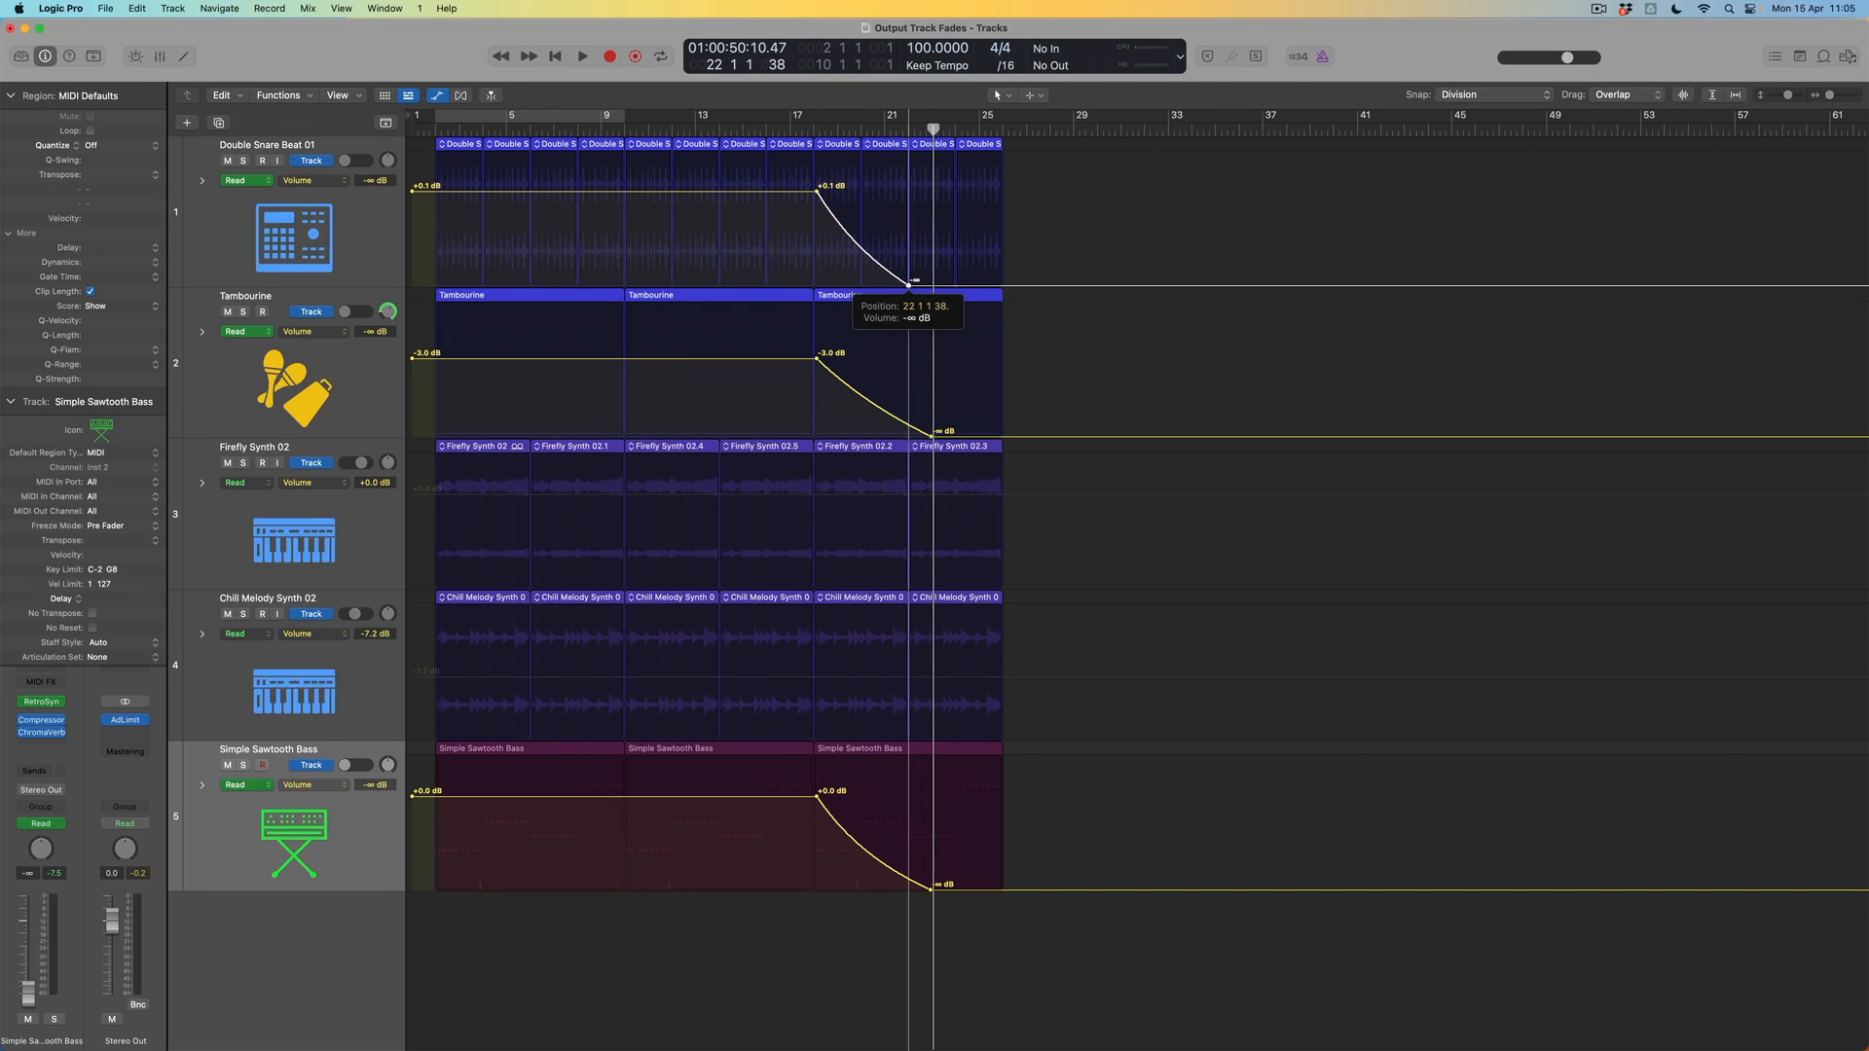
{"action": "left_click_drag", "start_coordinate": [932, 440], "coordinate": [923, 499]}
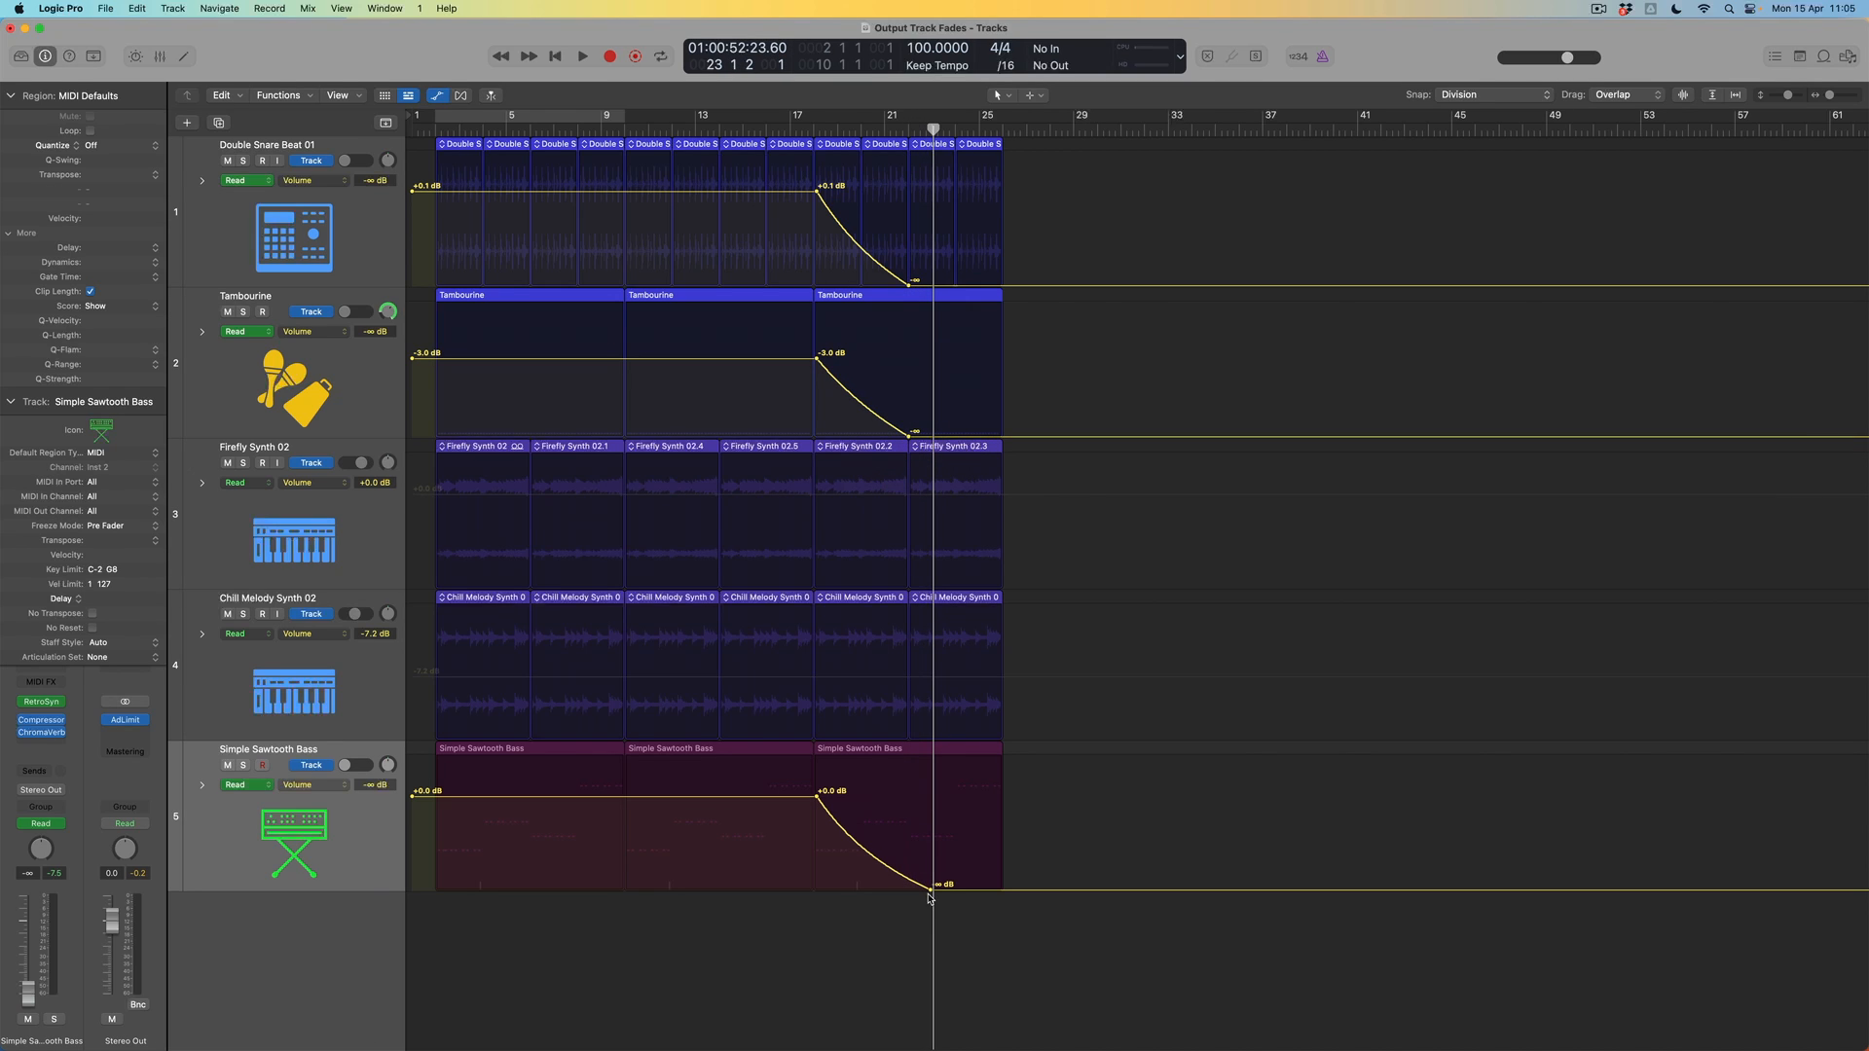
{"action": "left_click_drag", "start_coordinate": [931, 890], "coordinate": [912, 893]}
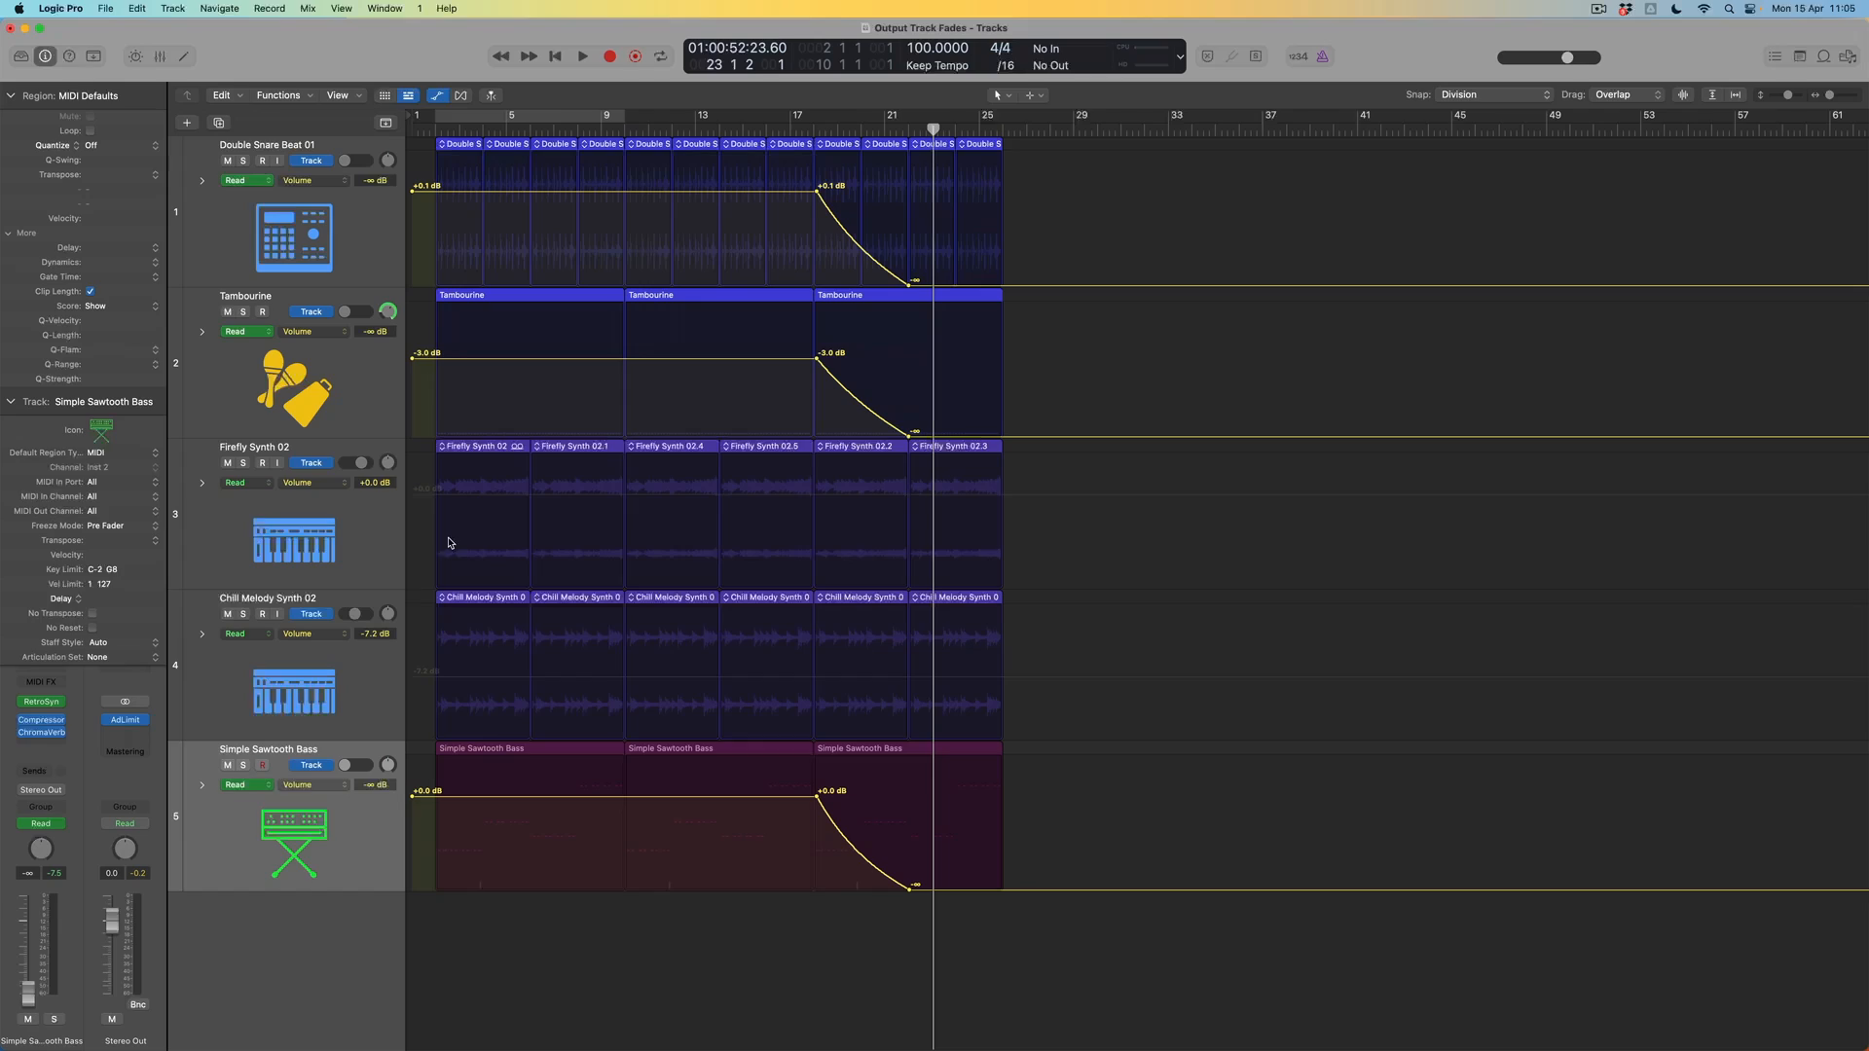
- Hide the automation, show the mixer and add a Bus 3 send to both the Firefly Synth 02 and Chill Melody Synth 02 tracks
{"action": "left_click", "coordinate": [383, 534]}
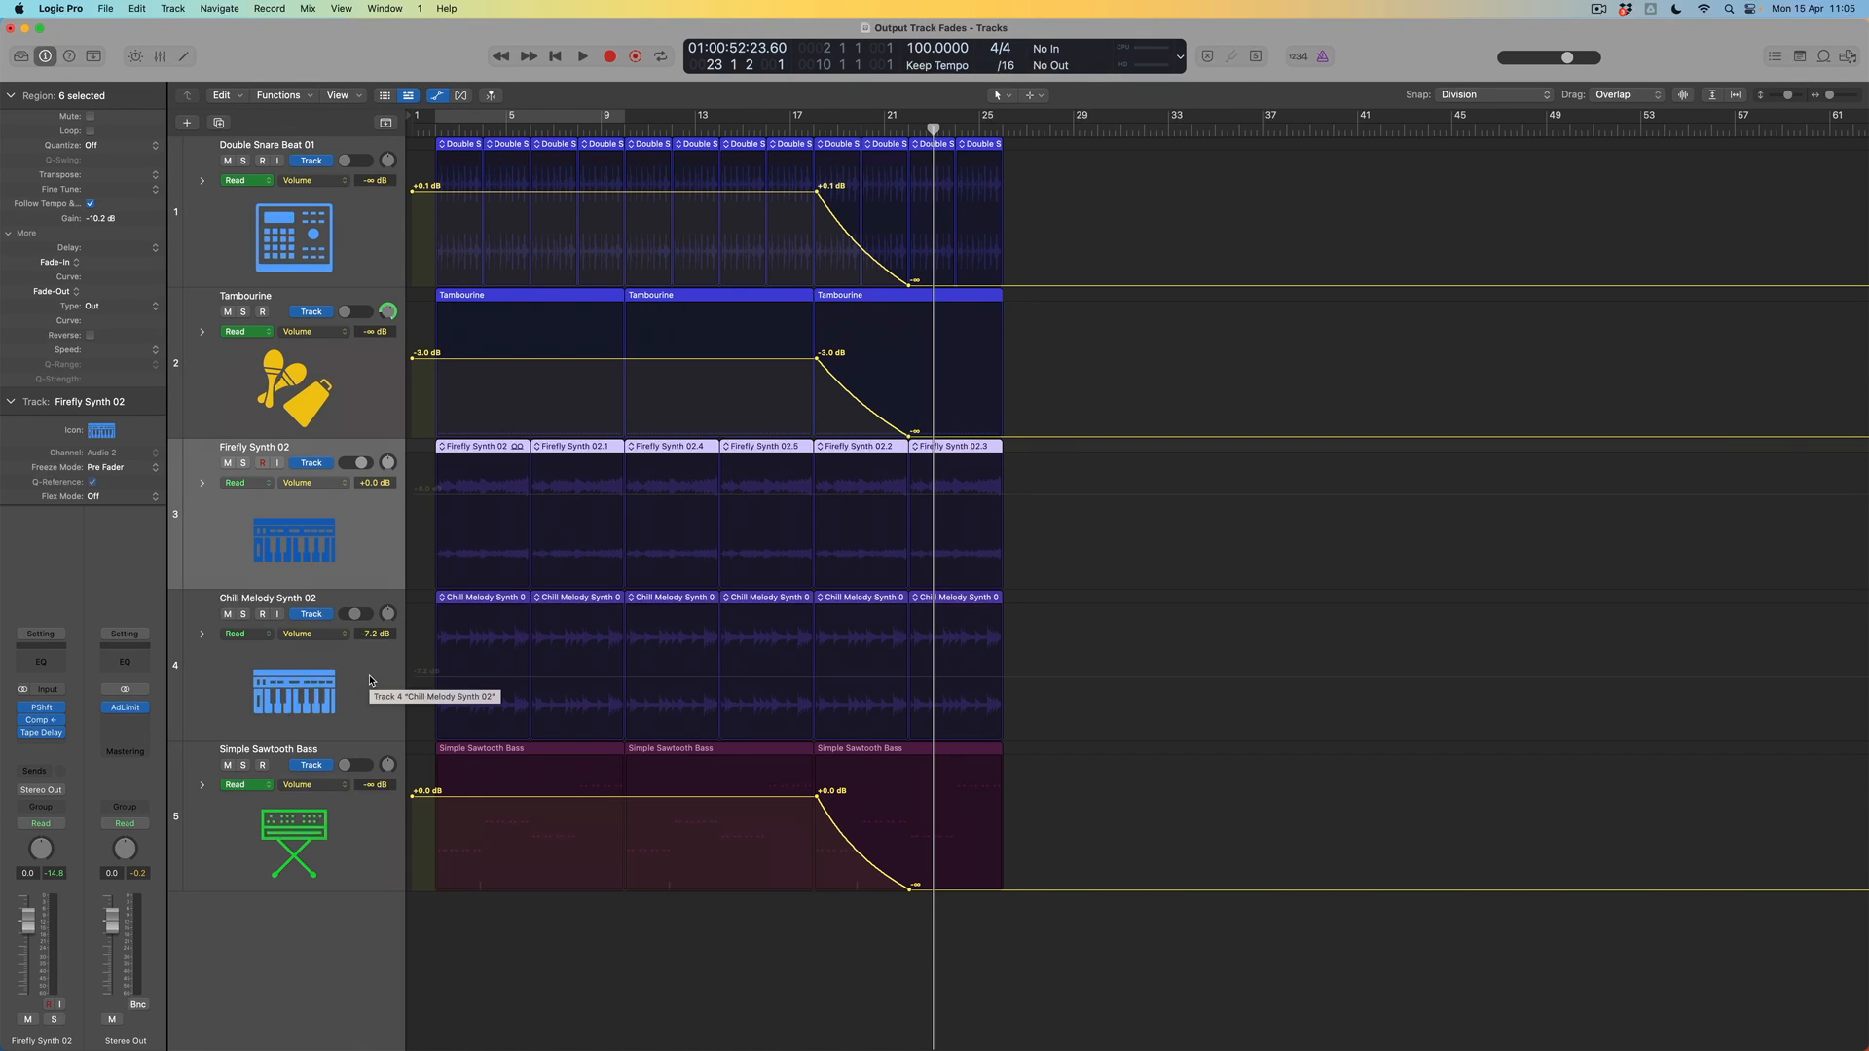
{"action": "key", "text": "a"}
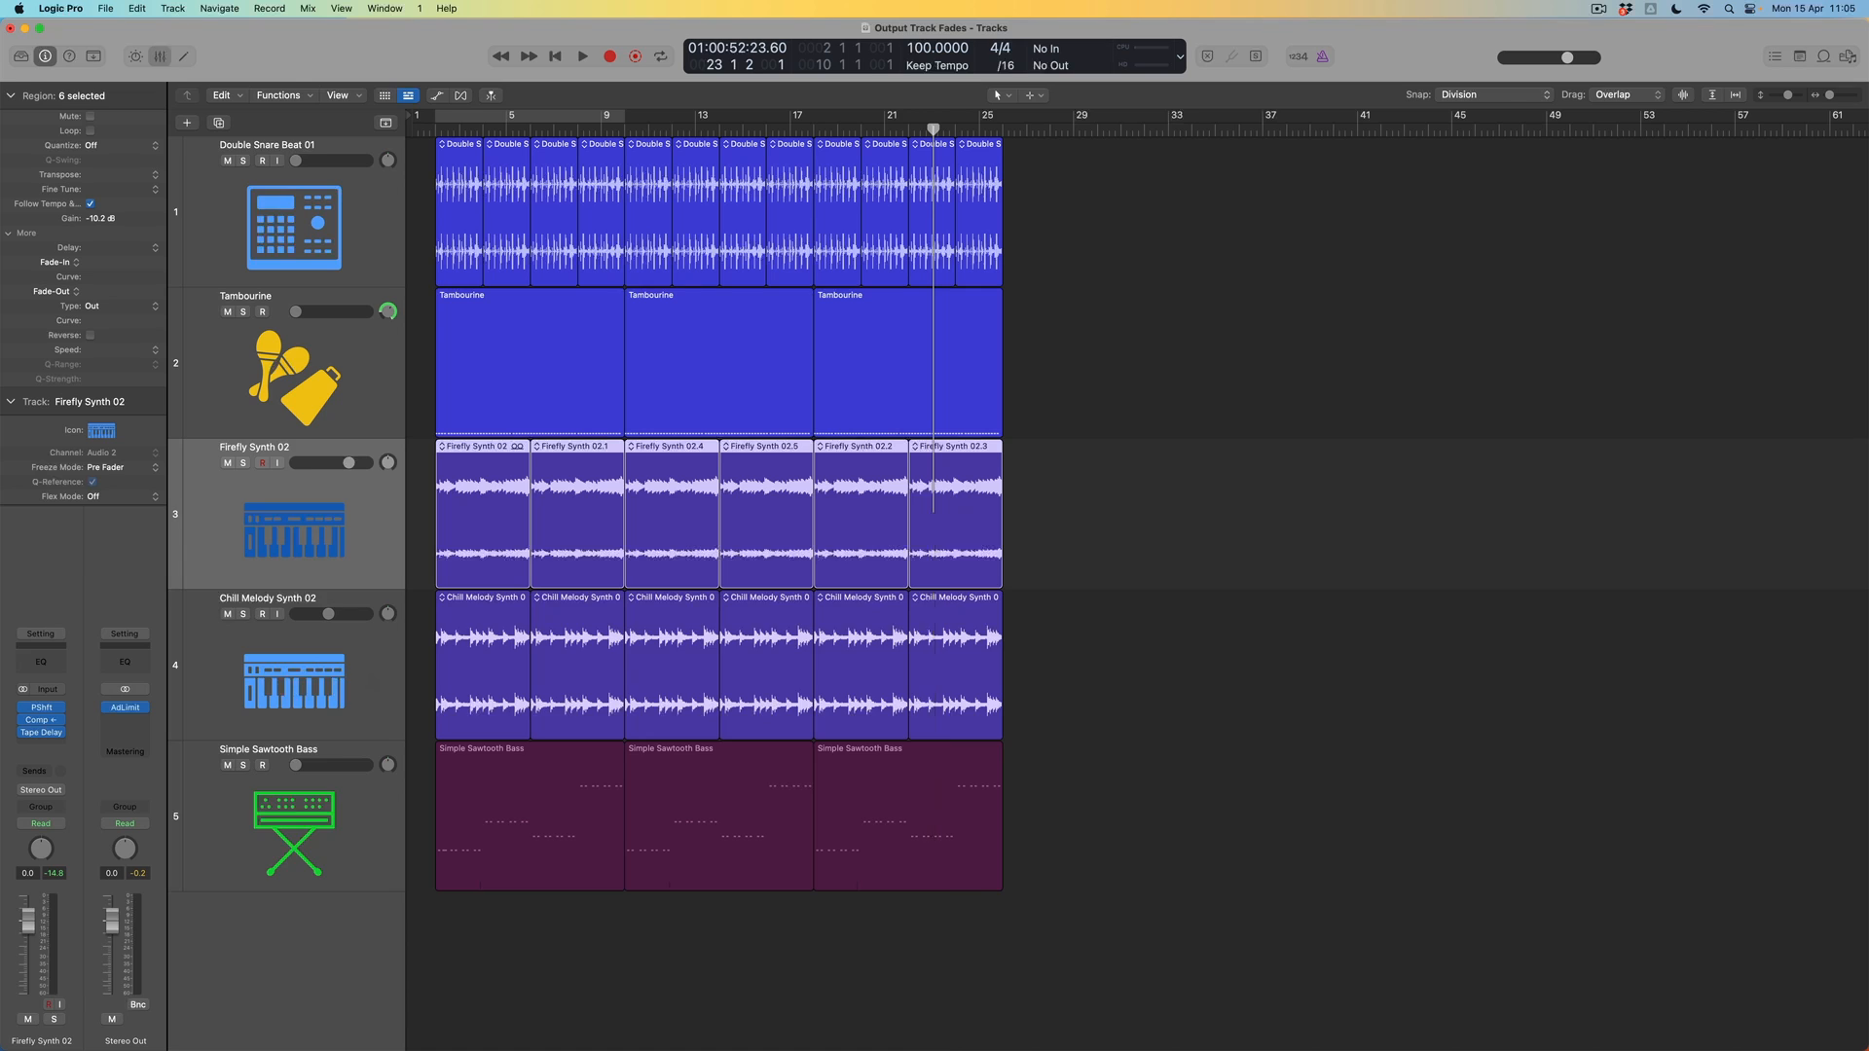
{"action": "left_click", "coordinate": [161, 57]}
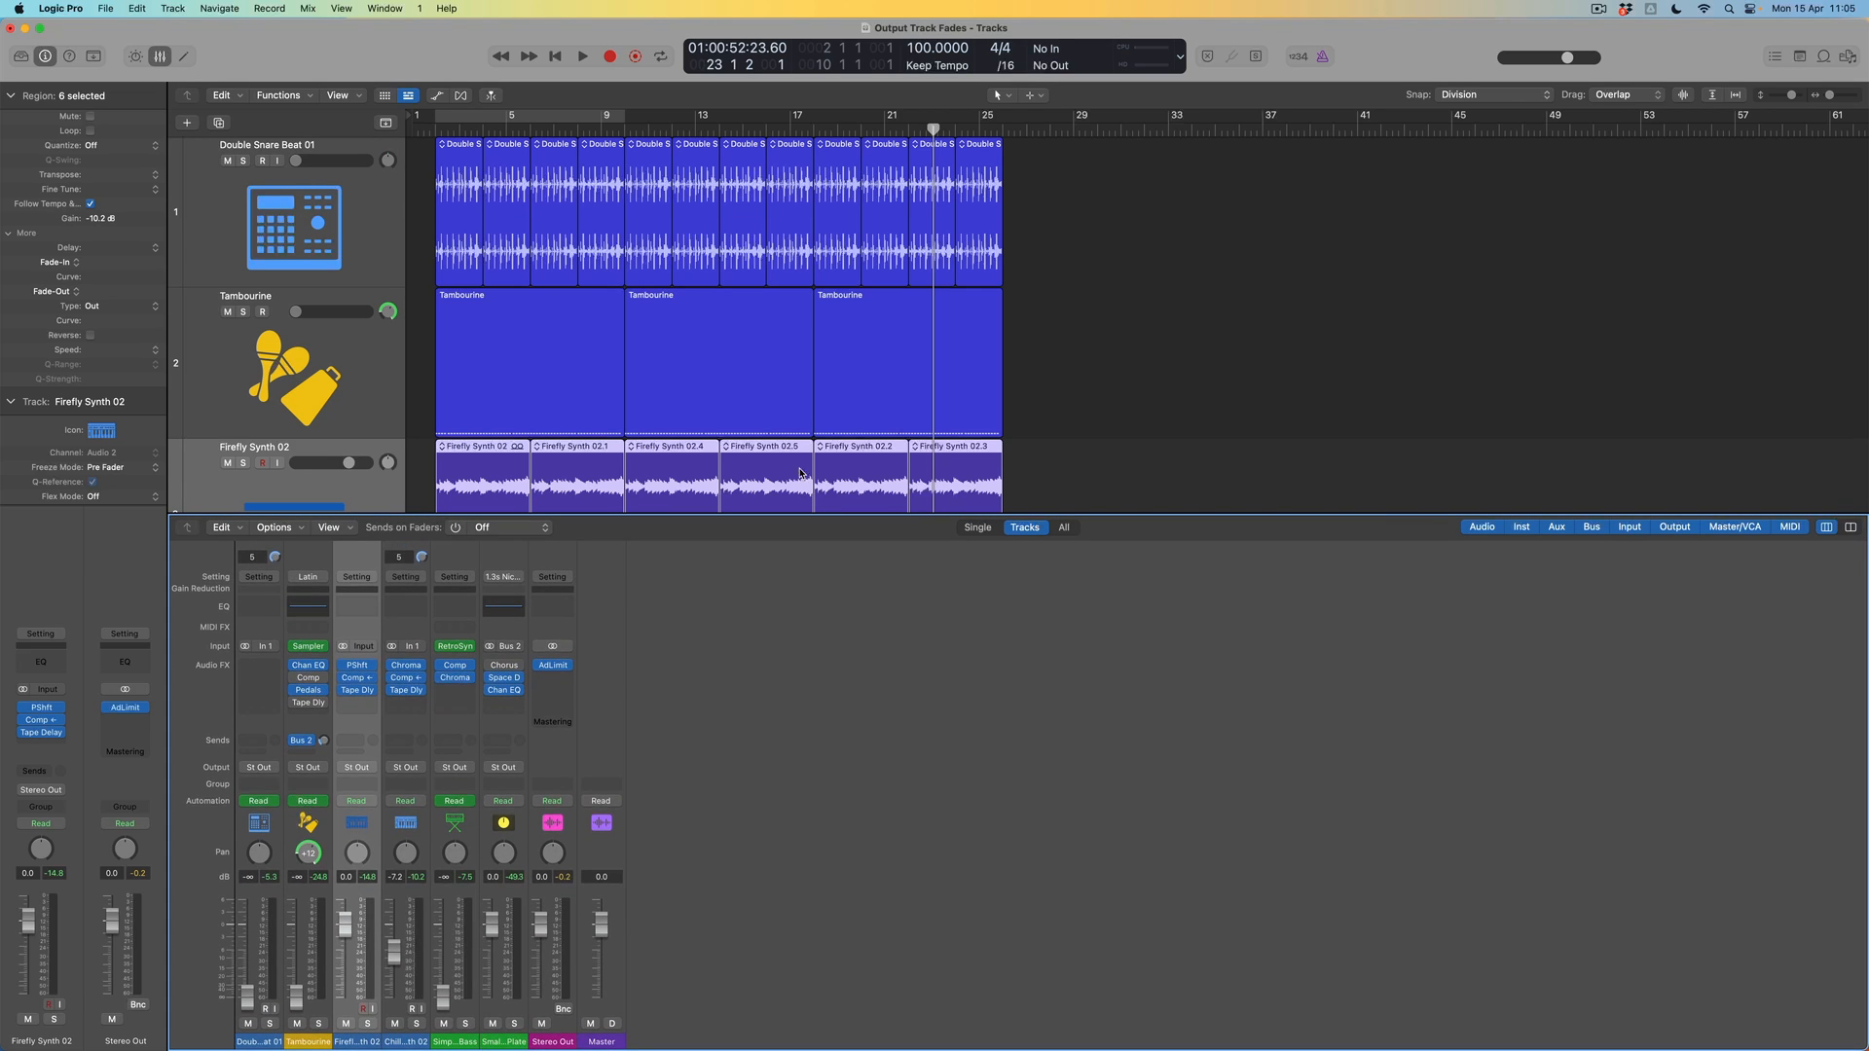
{"action": "scroll", "coordinate": [798, 370], "scroll_direction": "down", "scroll_amount": 3}
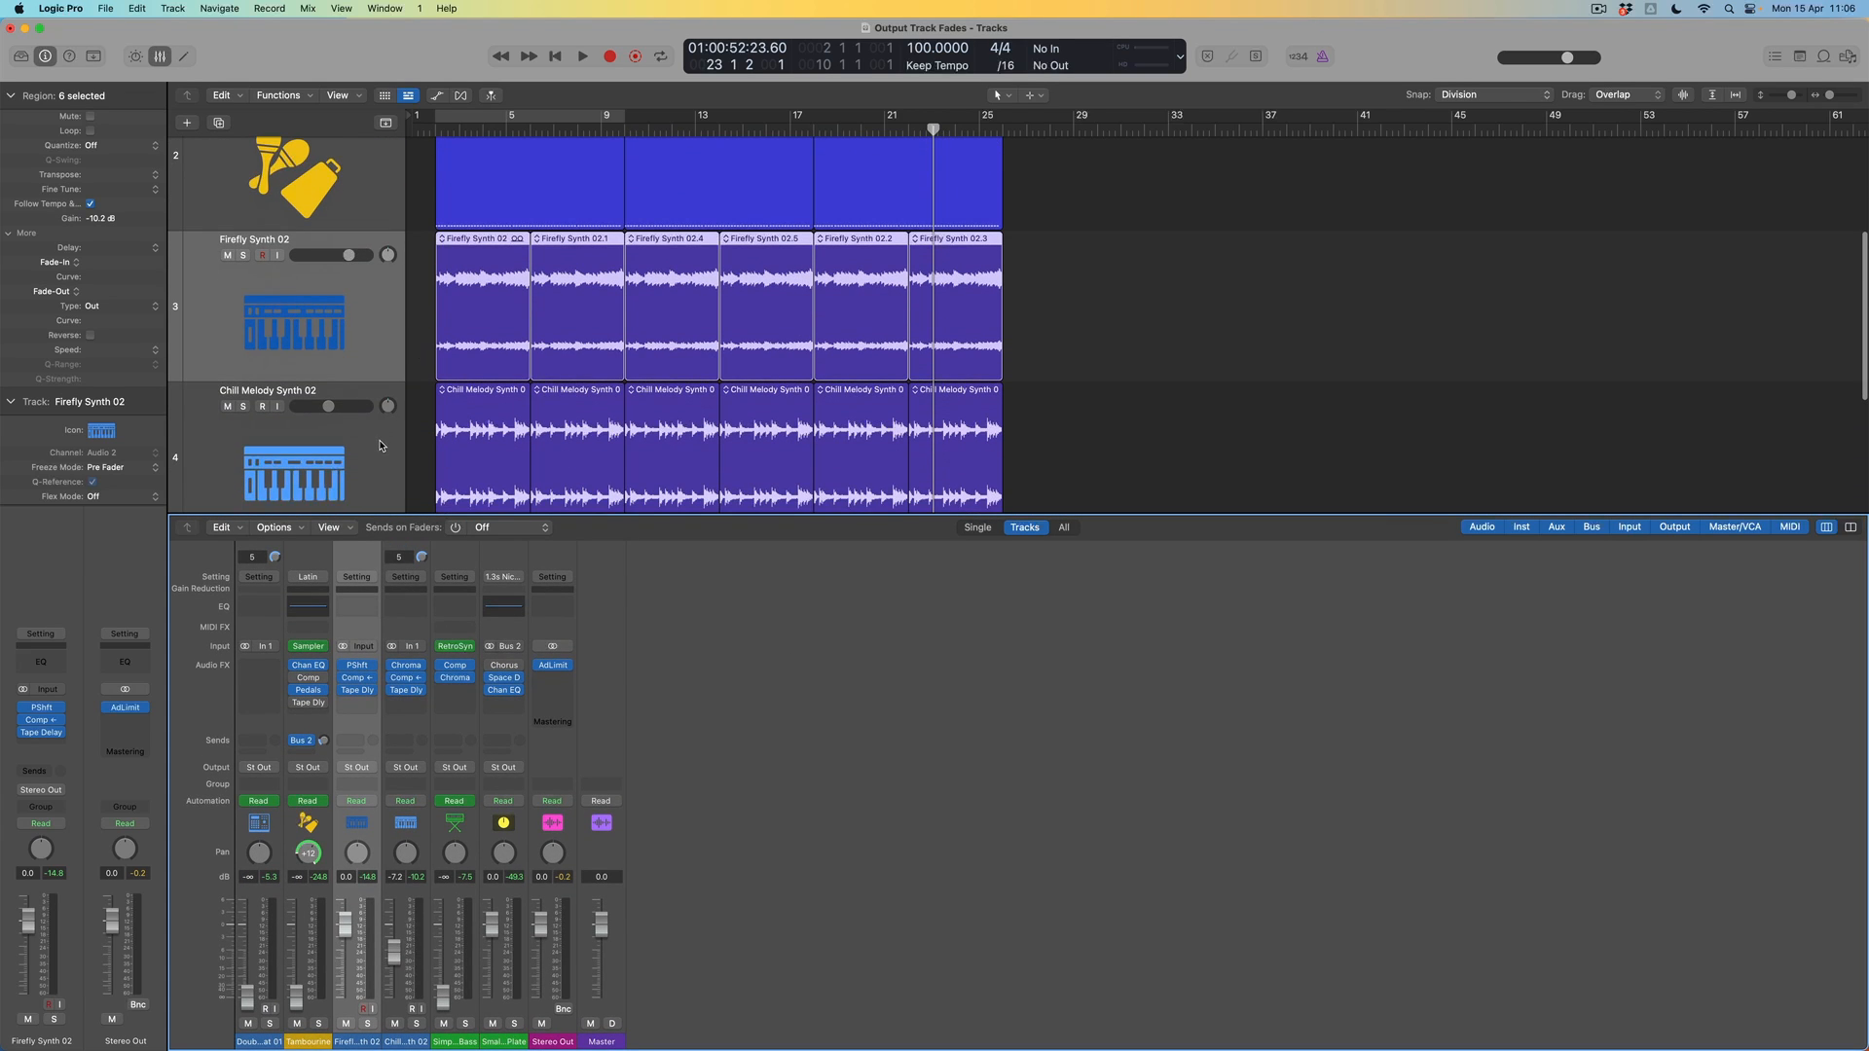
{"action": "left_click", "coordinate": [379, 446], "text": "shift"}
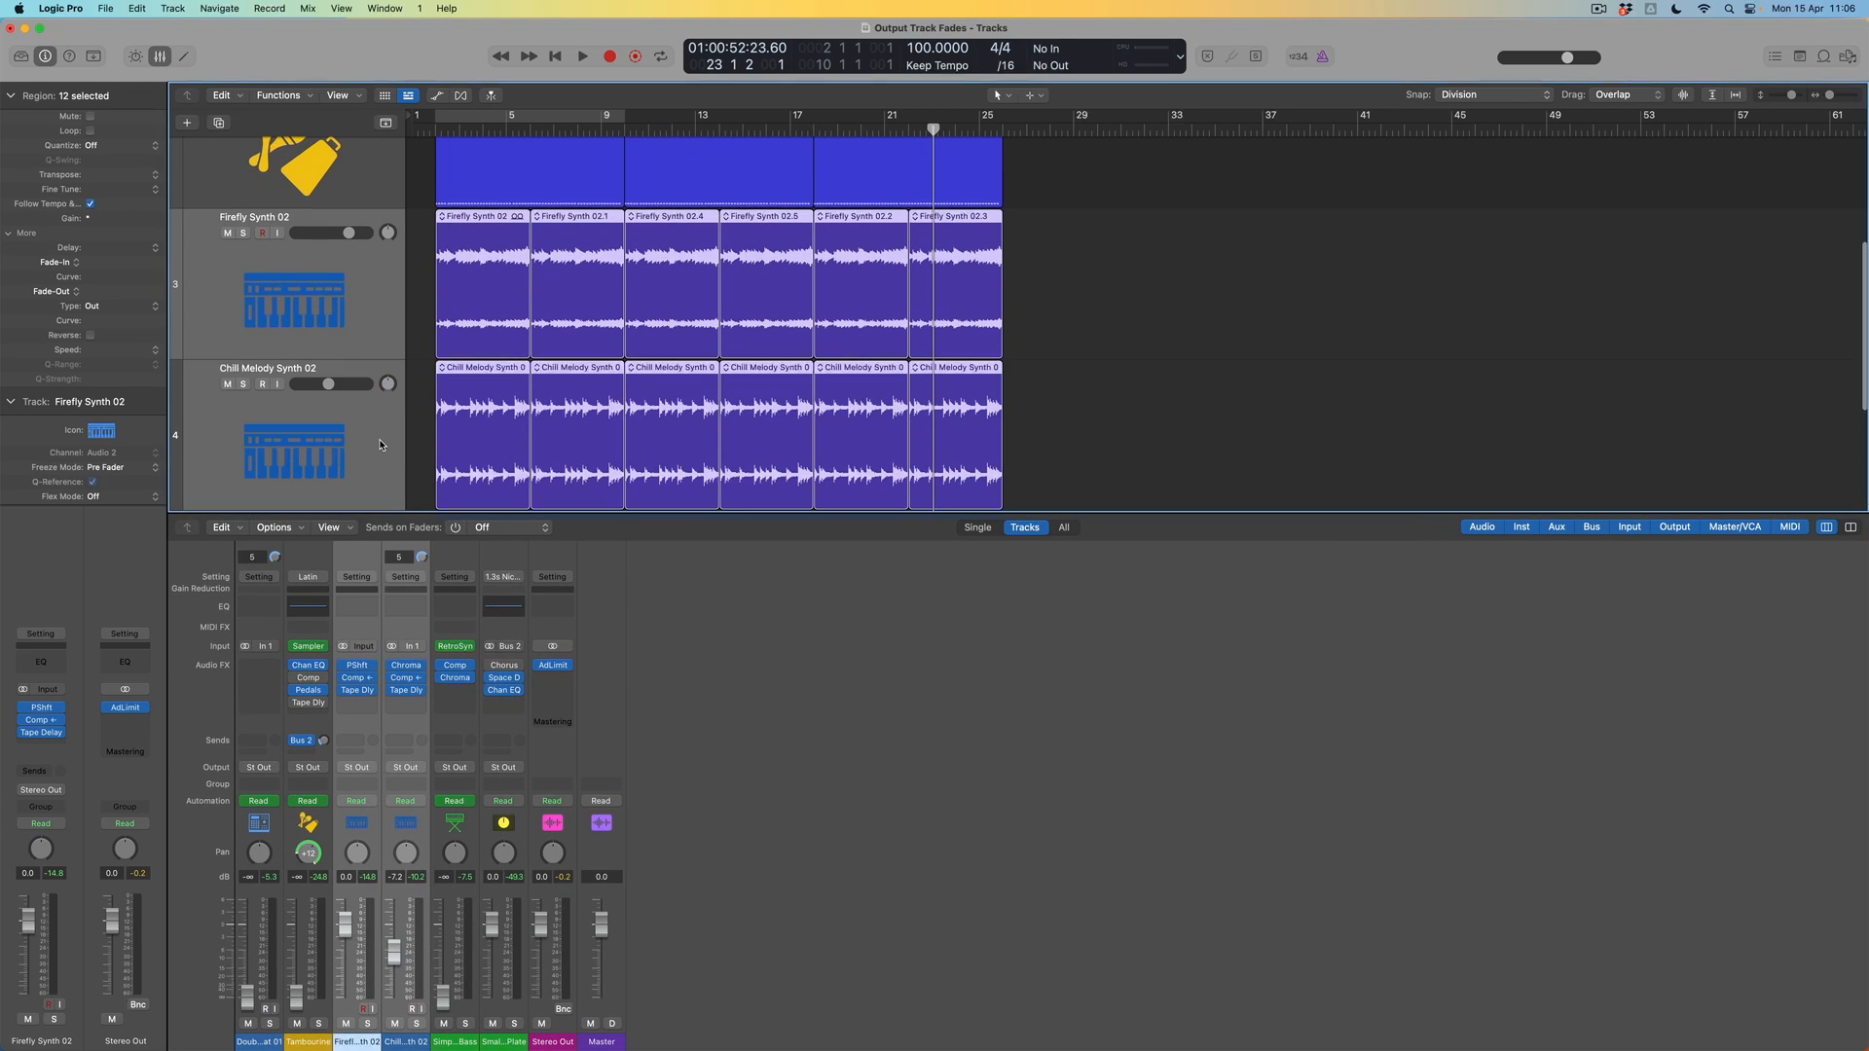
{"action": "left_click", "coordinate": [357, 756]}
{"action": "mouse_move", "coordinate": [389, 774]}
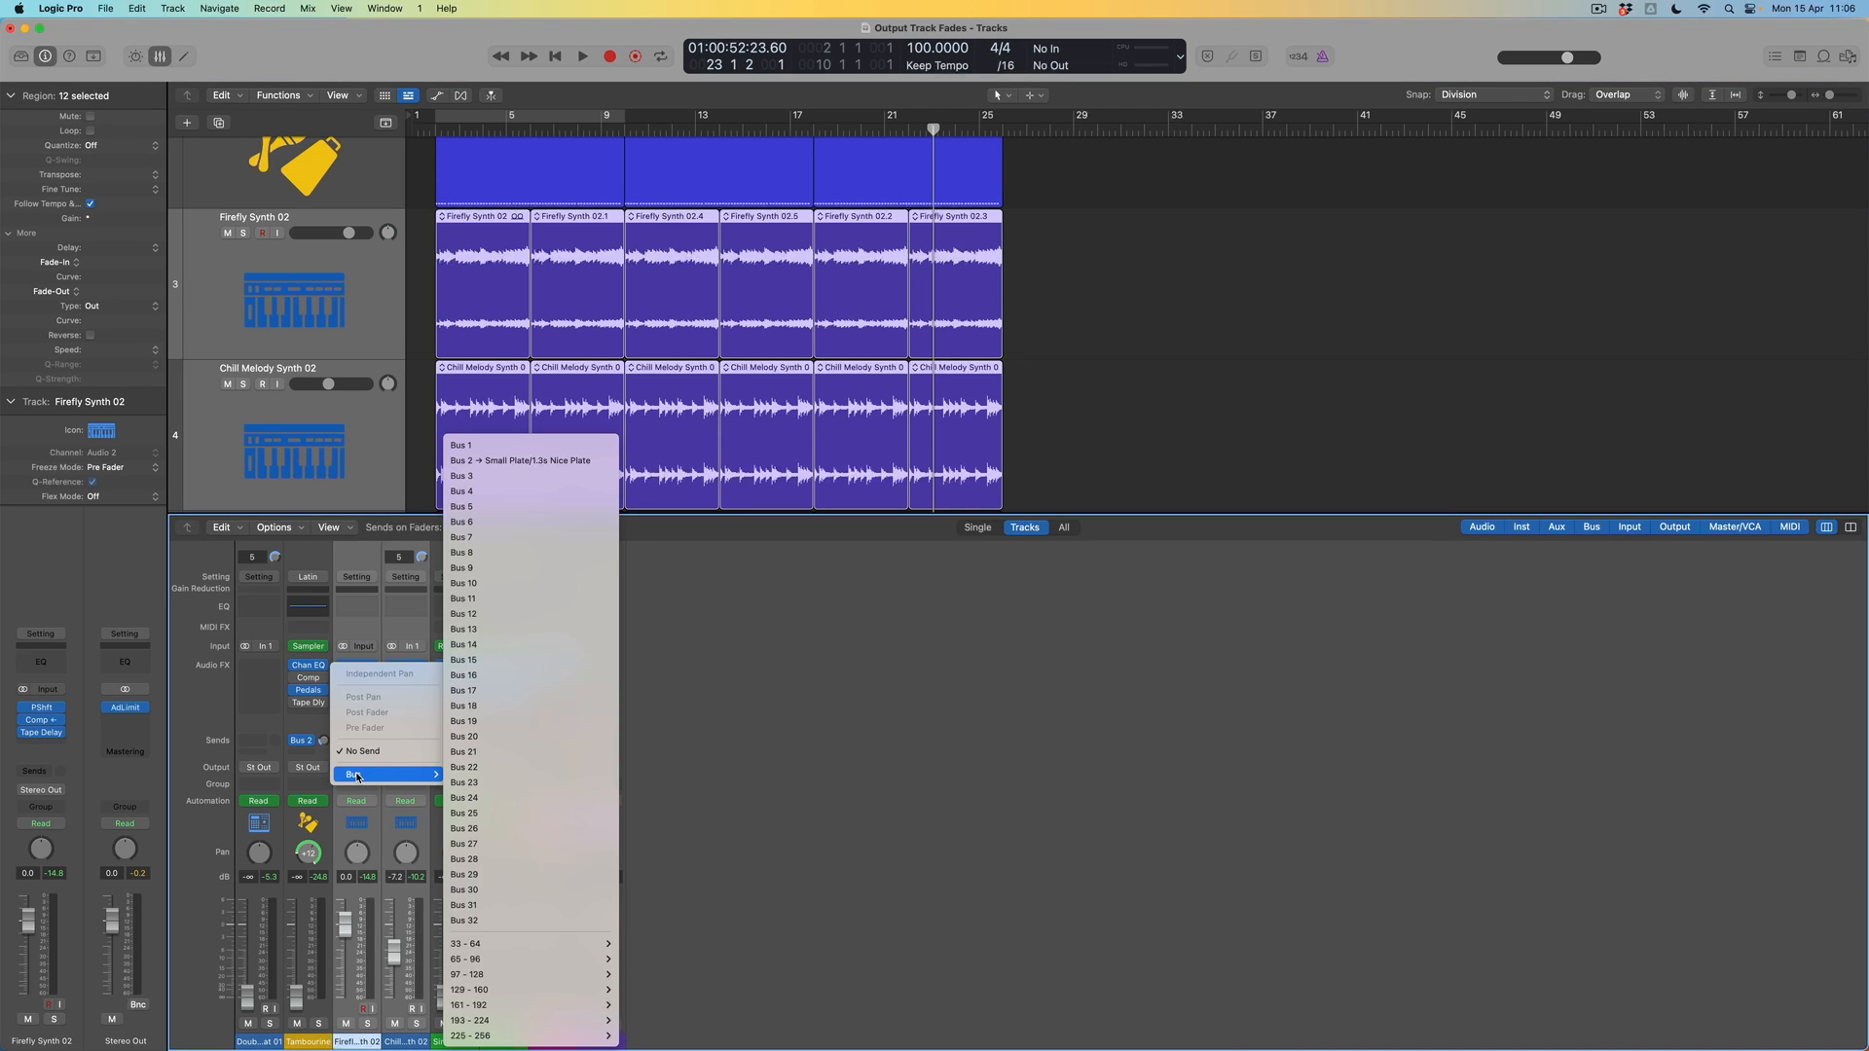
{"action": "left_click", "coordinate": [502, 477]}
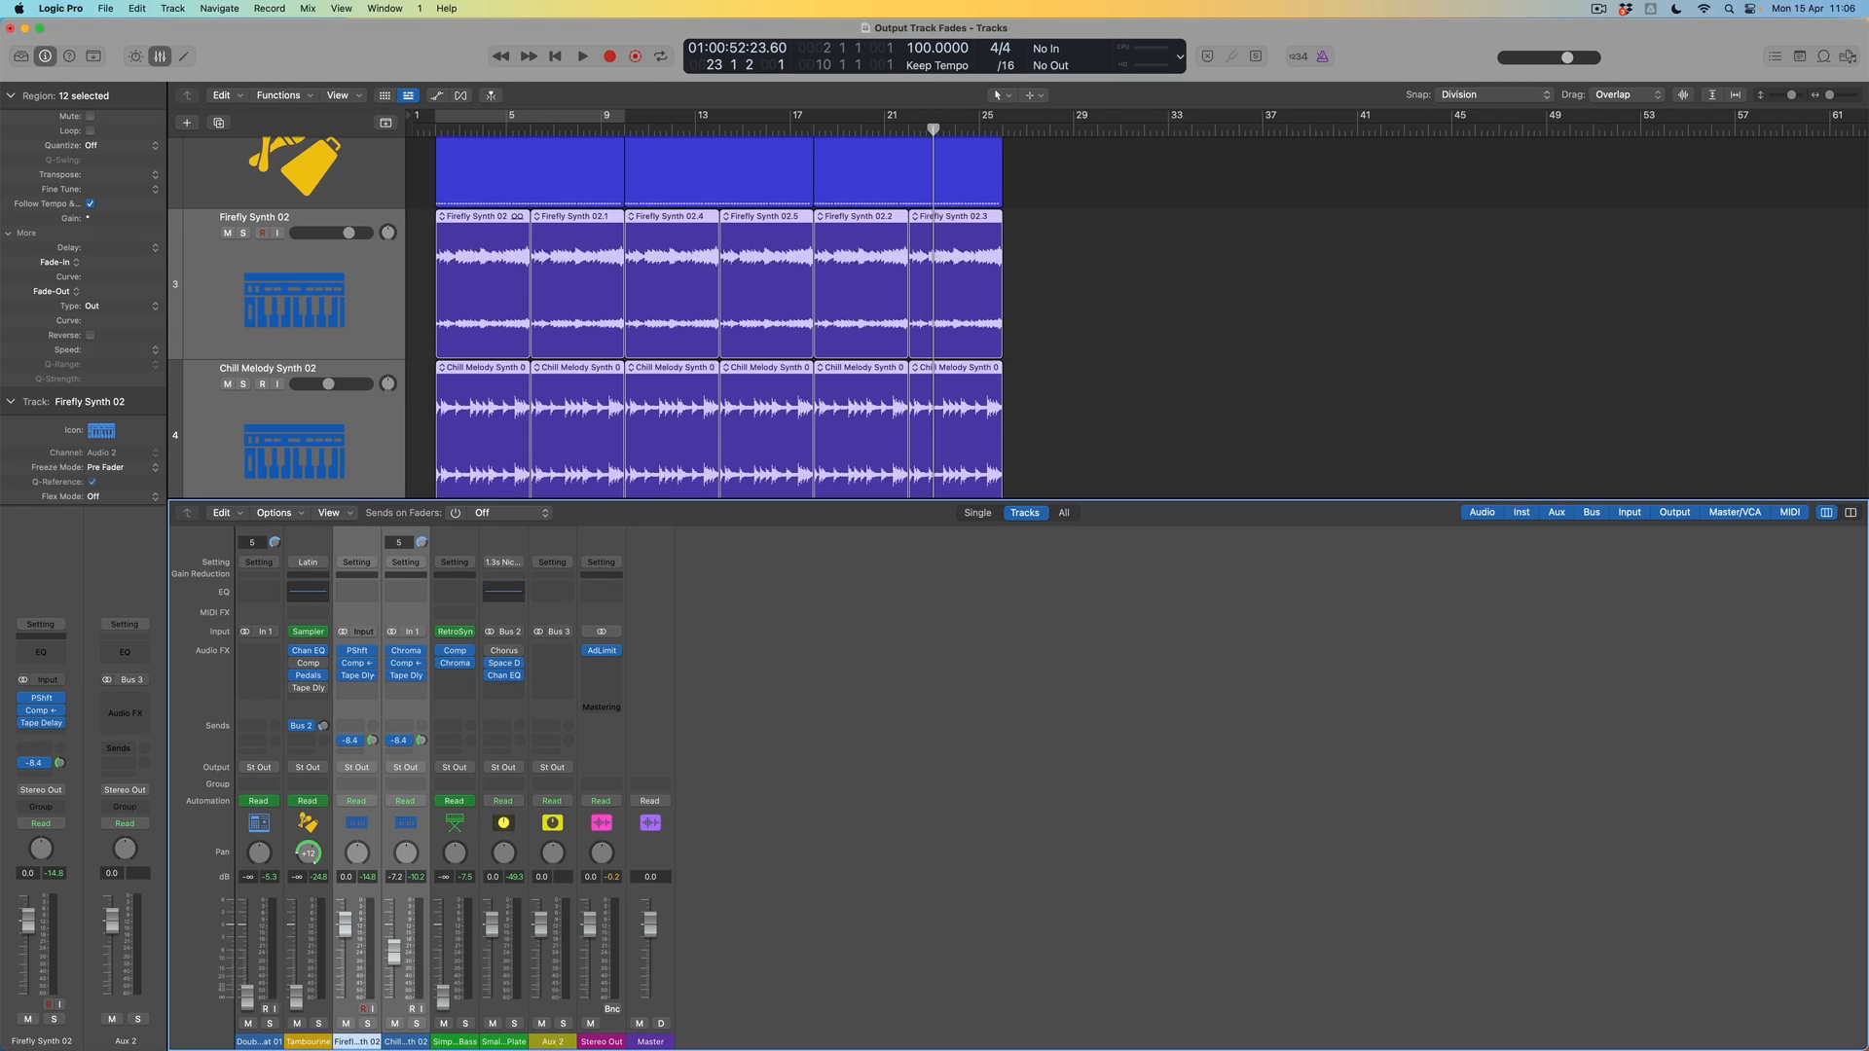
- Insert a stereo Space Designer on the Bus 3 aux channel and load its large plate reverb preset 04.4s Big Plate
{"action": "left_click", "coordinate": [562, 662]}
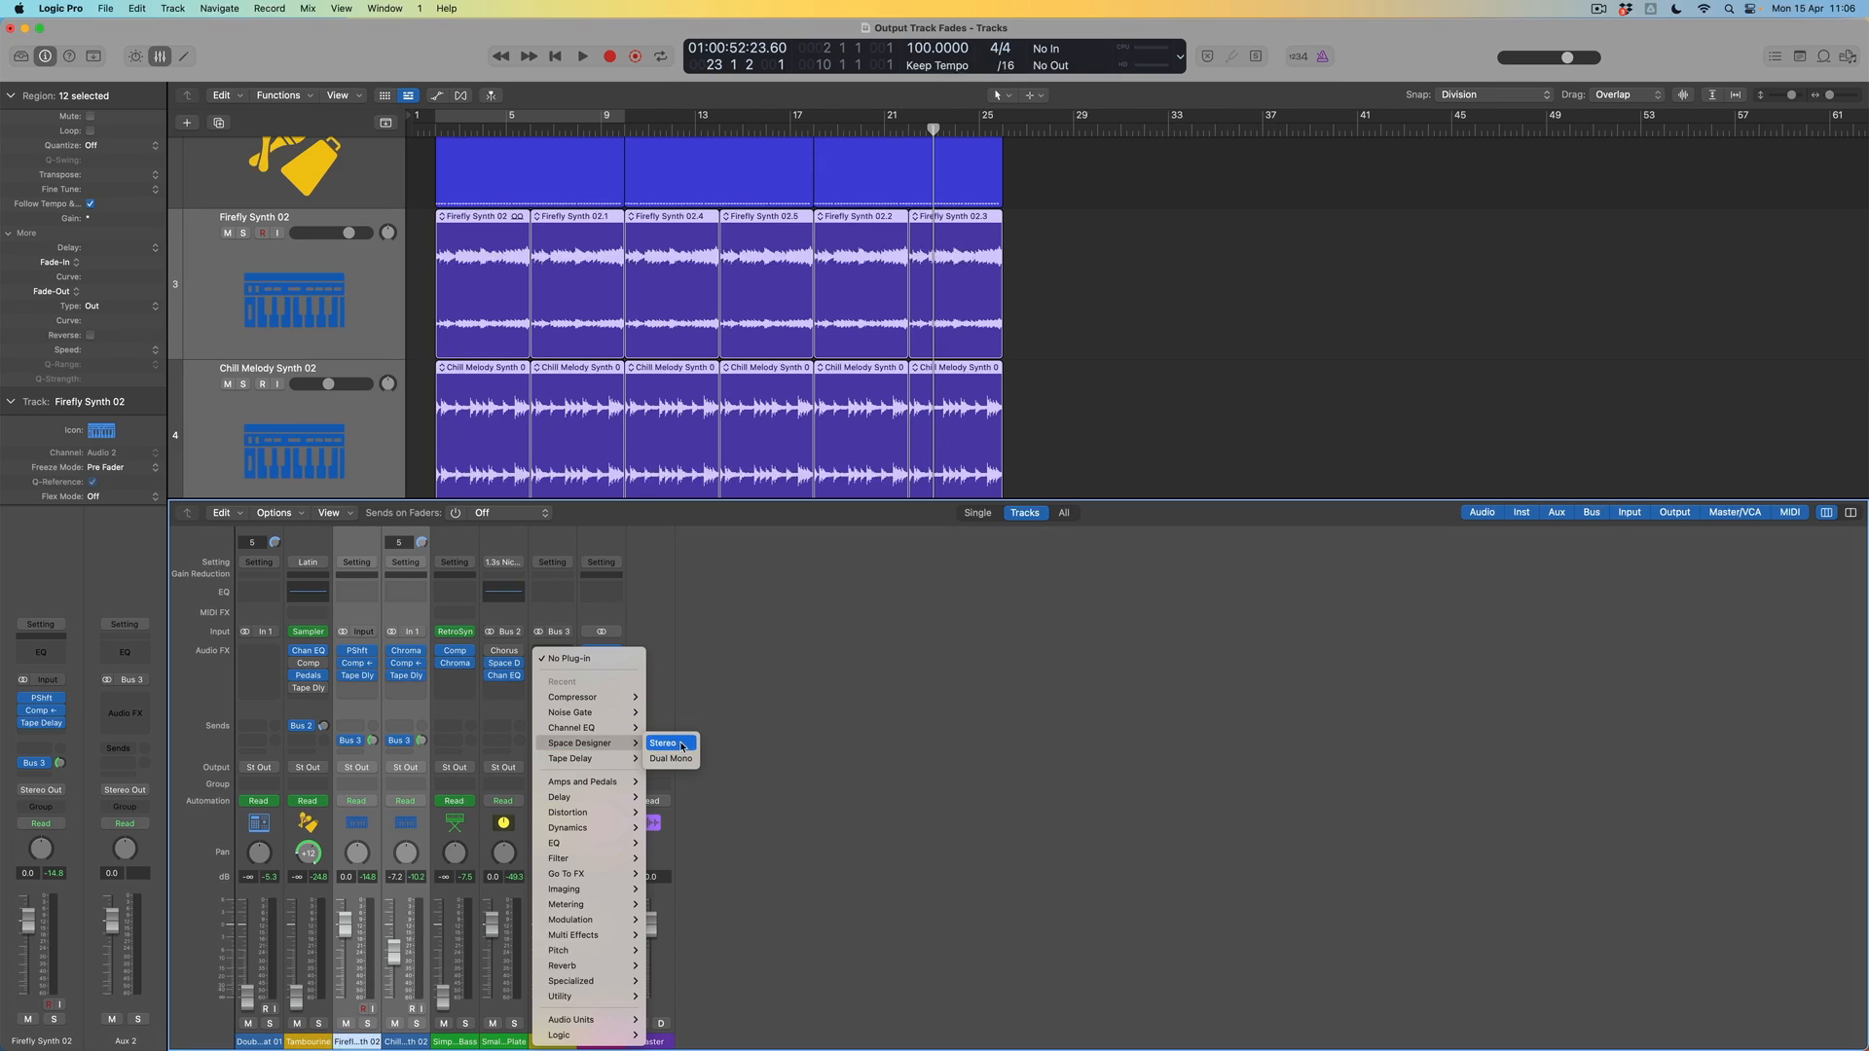
{"action": "left_click", "coordinate": [668, 743]}
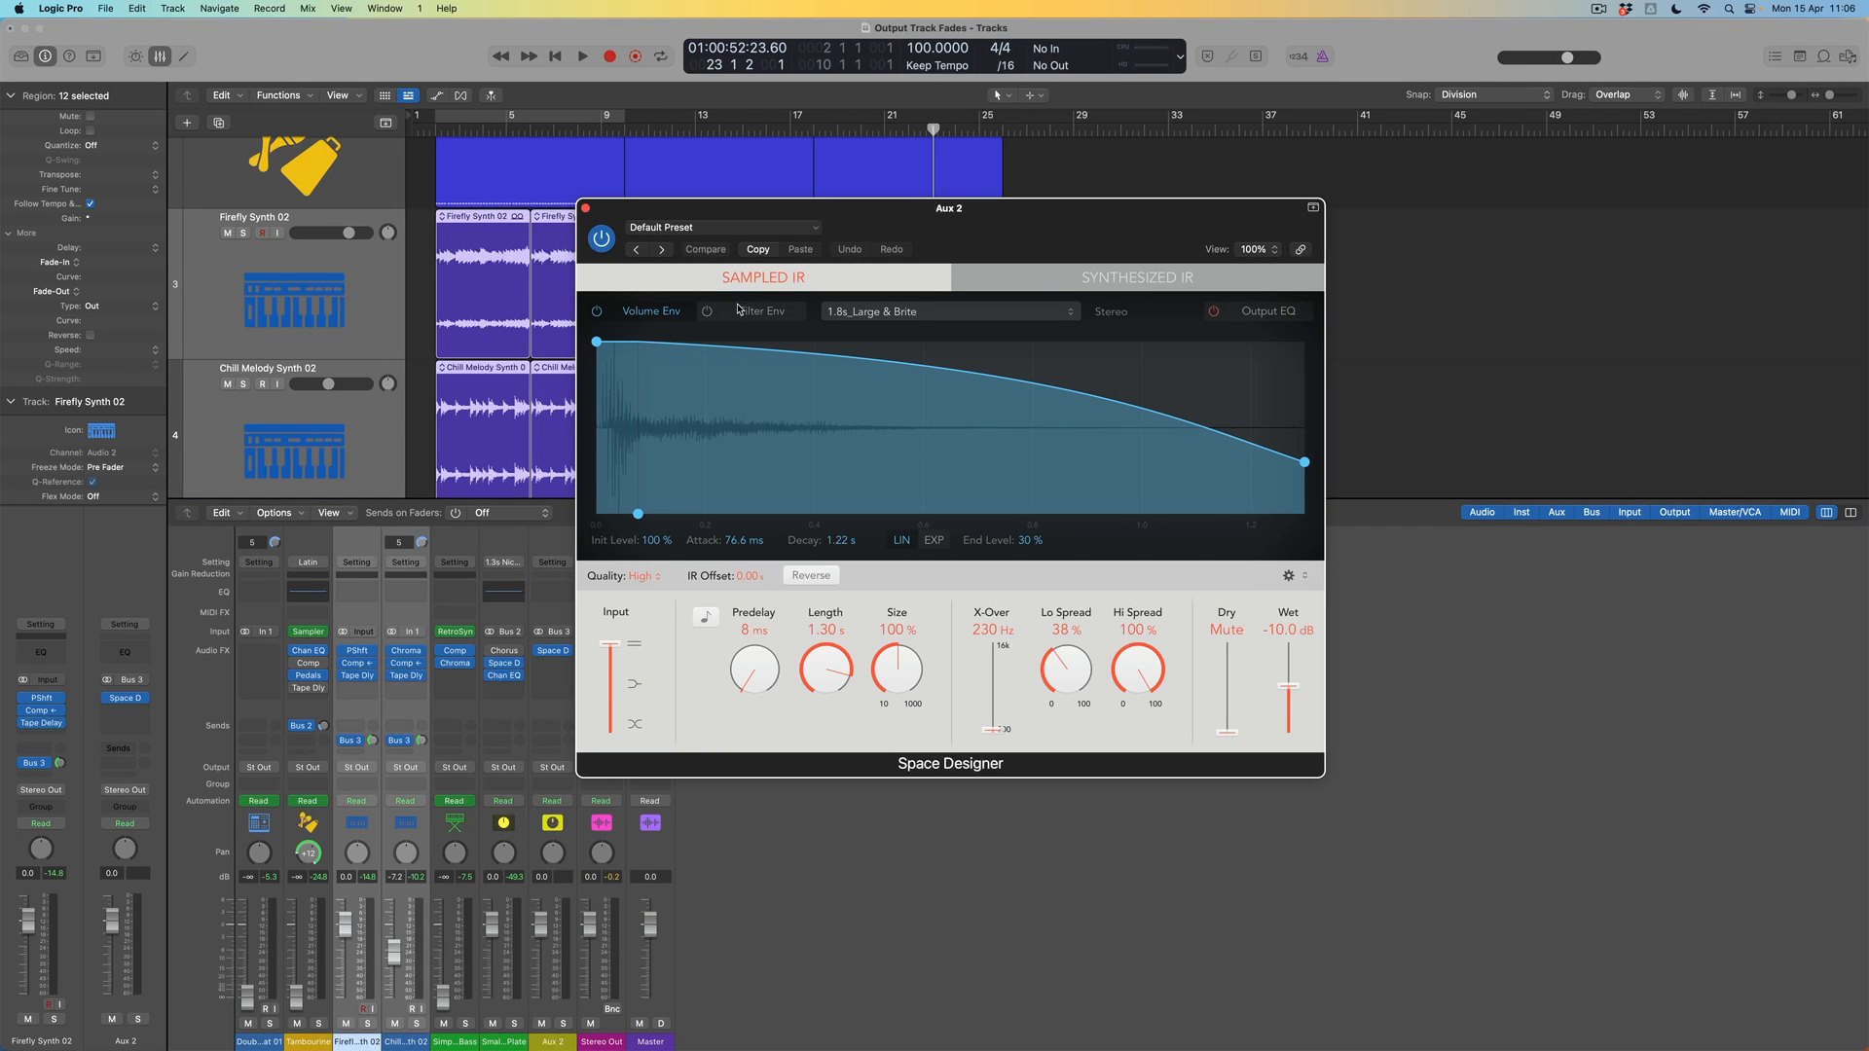
{"action": "left_click", "coordinate": [696, 229]}
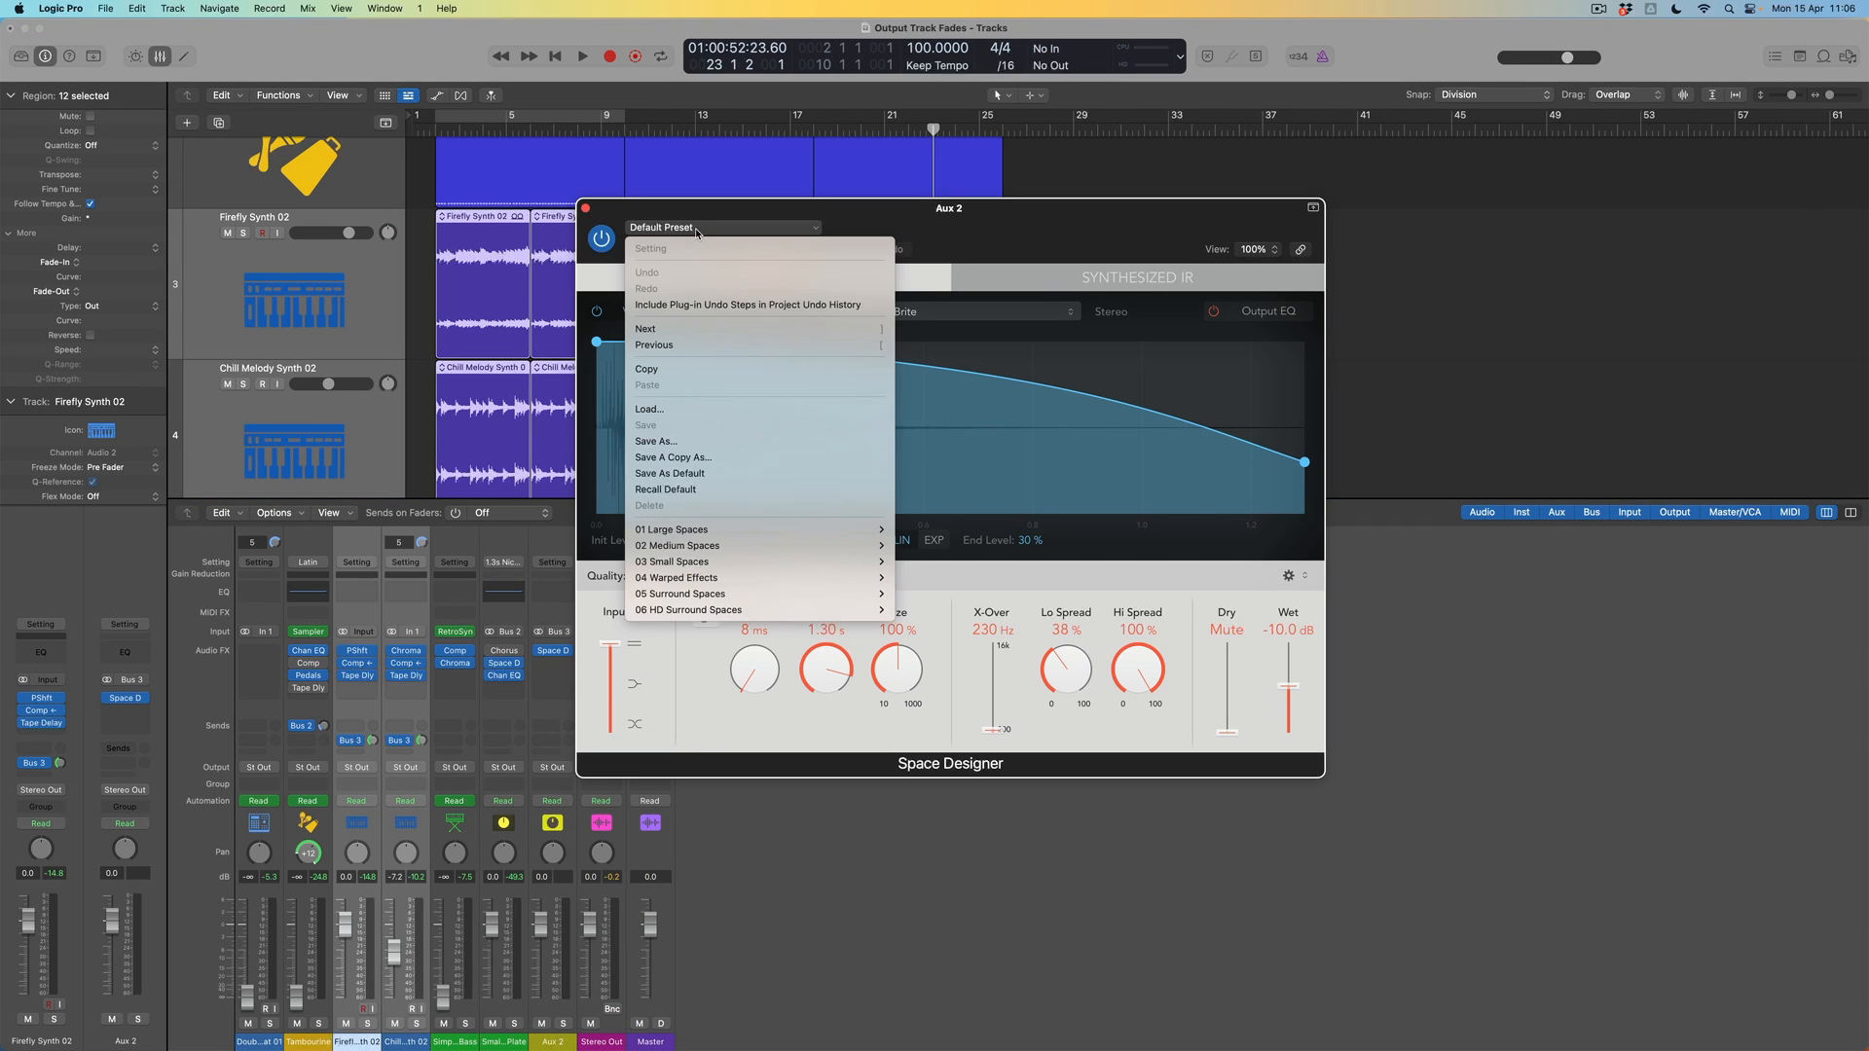
{"action": "mouse_move", "coordinate": [713, 530]}
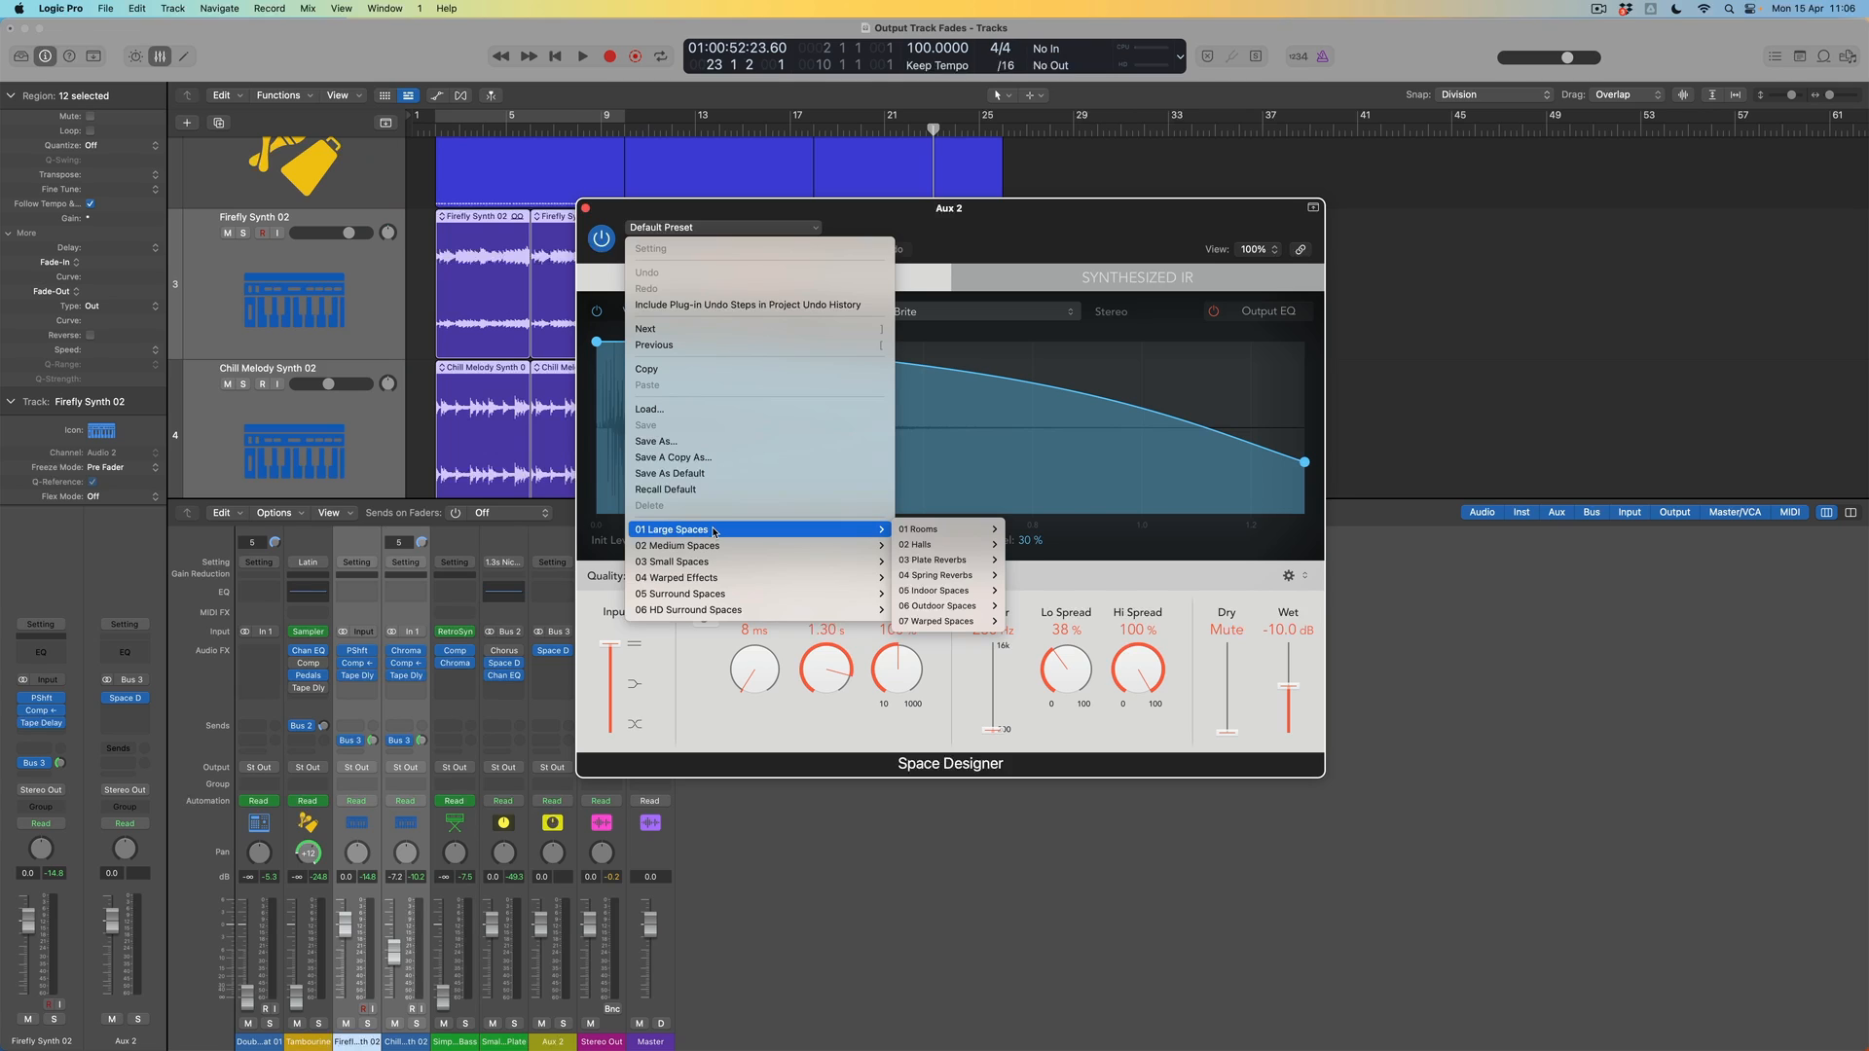
{"action": "mouse_move", "coordinate": [952, 564]}
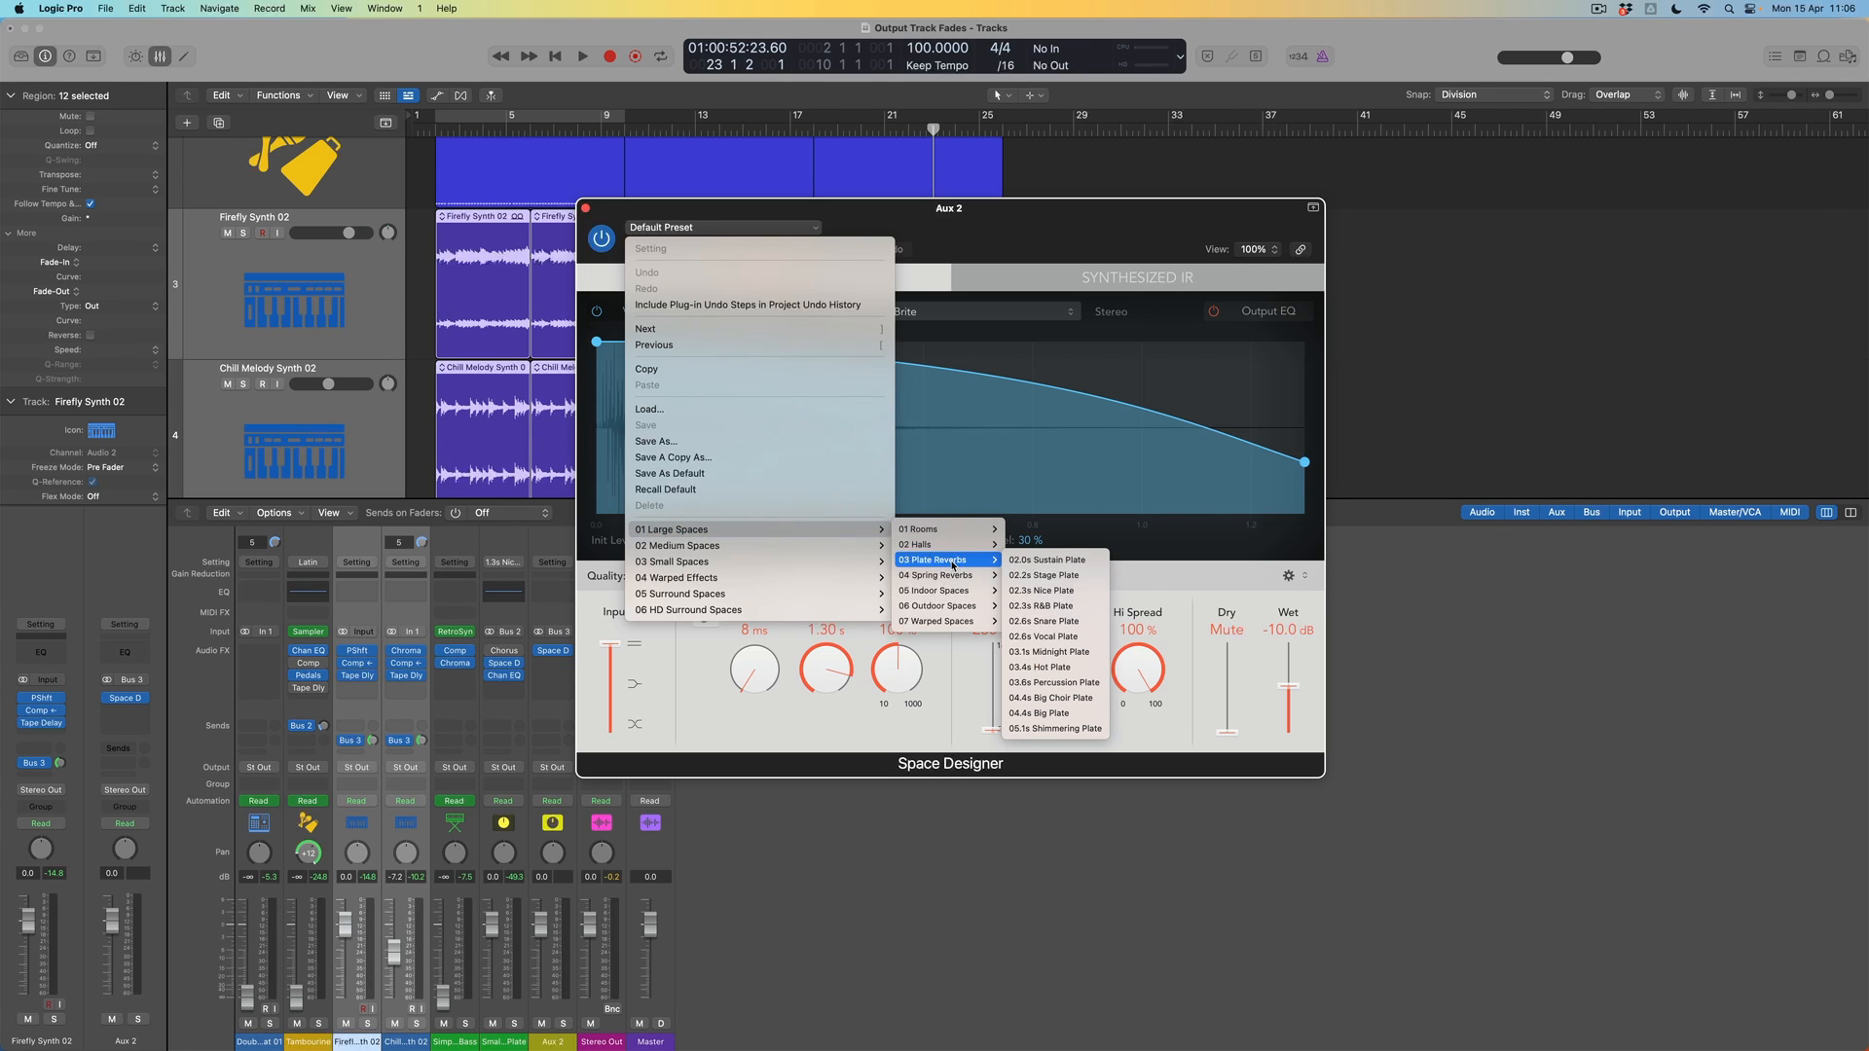
{"action": "left_click", "coordinate": [1080, 717]}
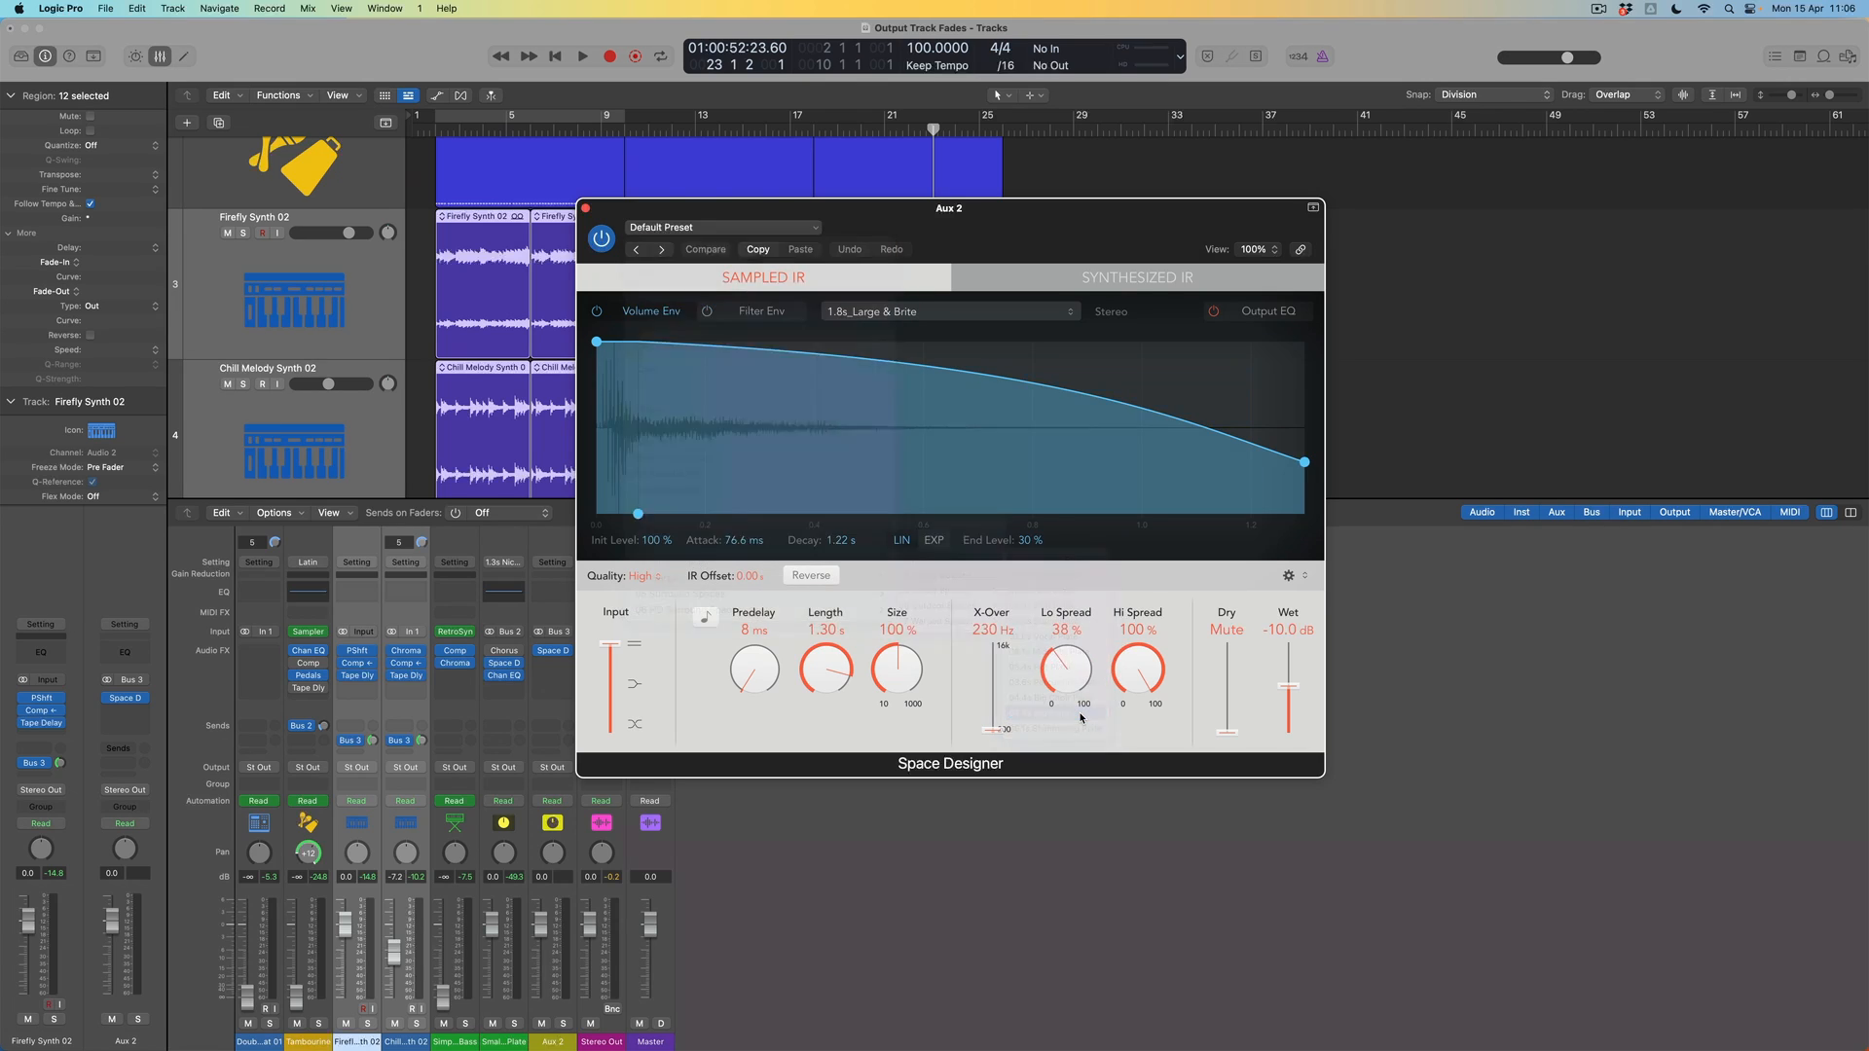
{"action": "left_click", "coordinate": [586, 209]}
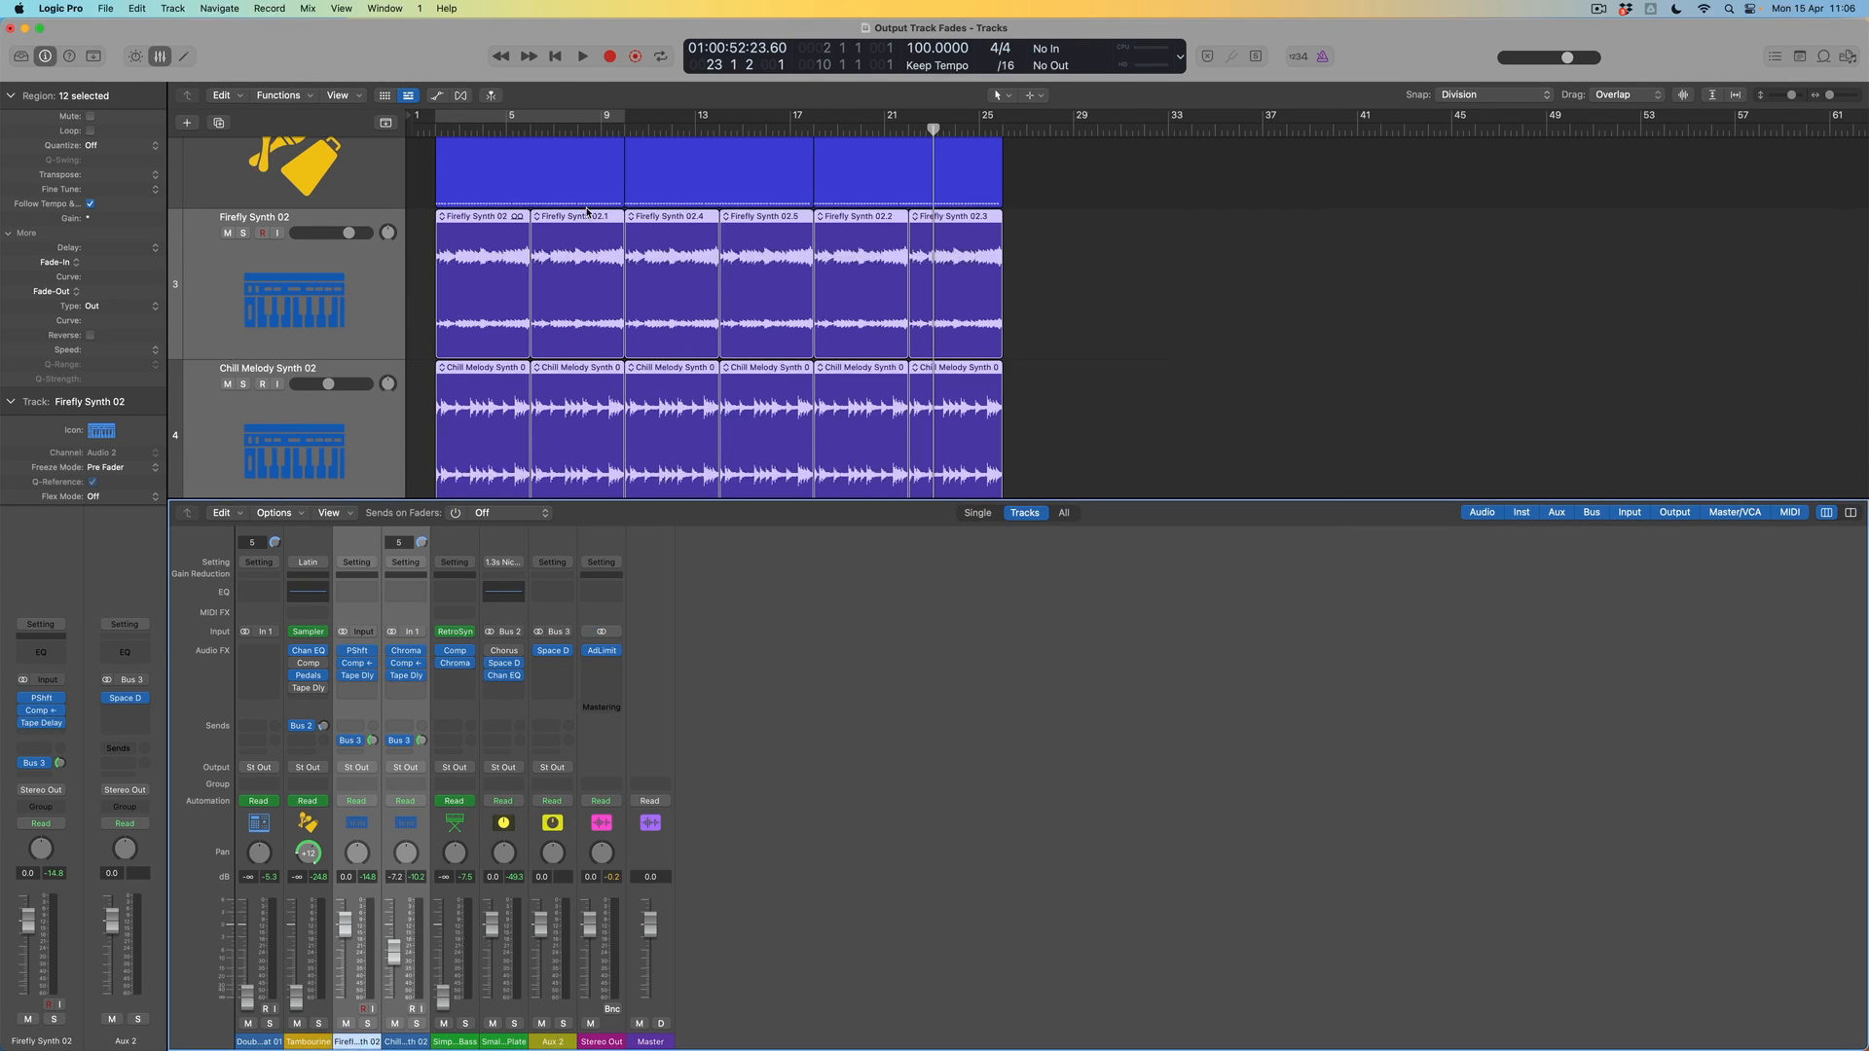
- Solo Firefly Synth 02 and Chill Melody Synth 02, listen to them with the new reverb and hide the mixer
{"action": "left_click", "coordinate": [244, 234]}
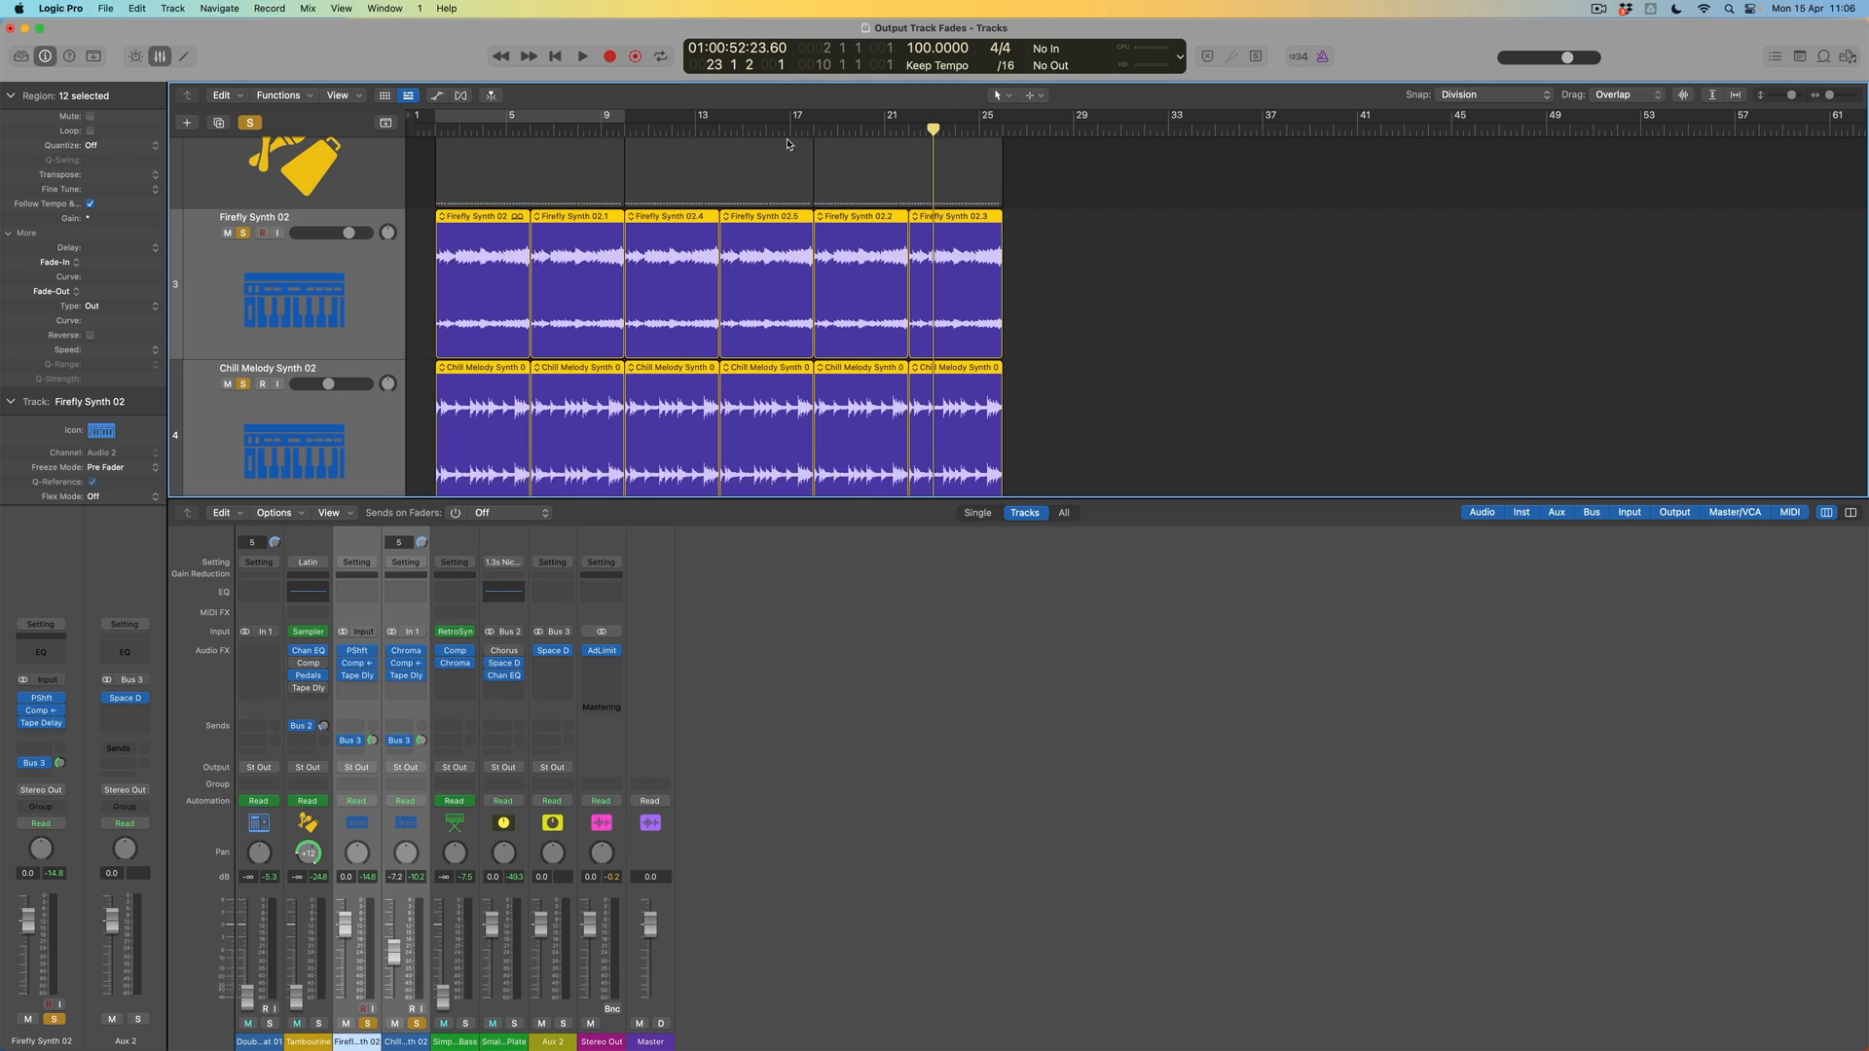
{"action": "key", "text": "space"}
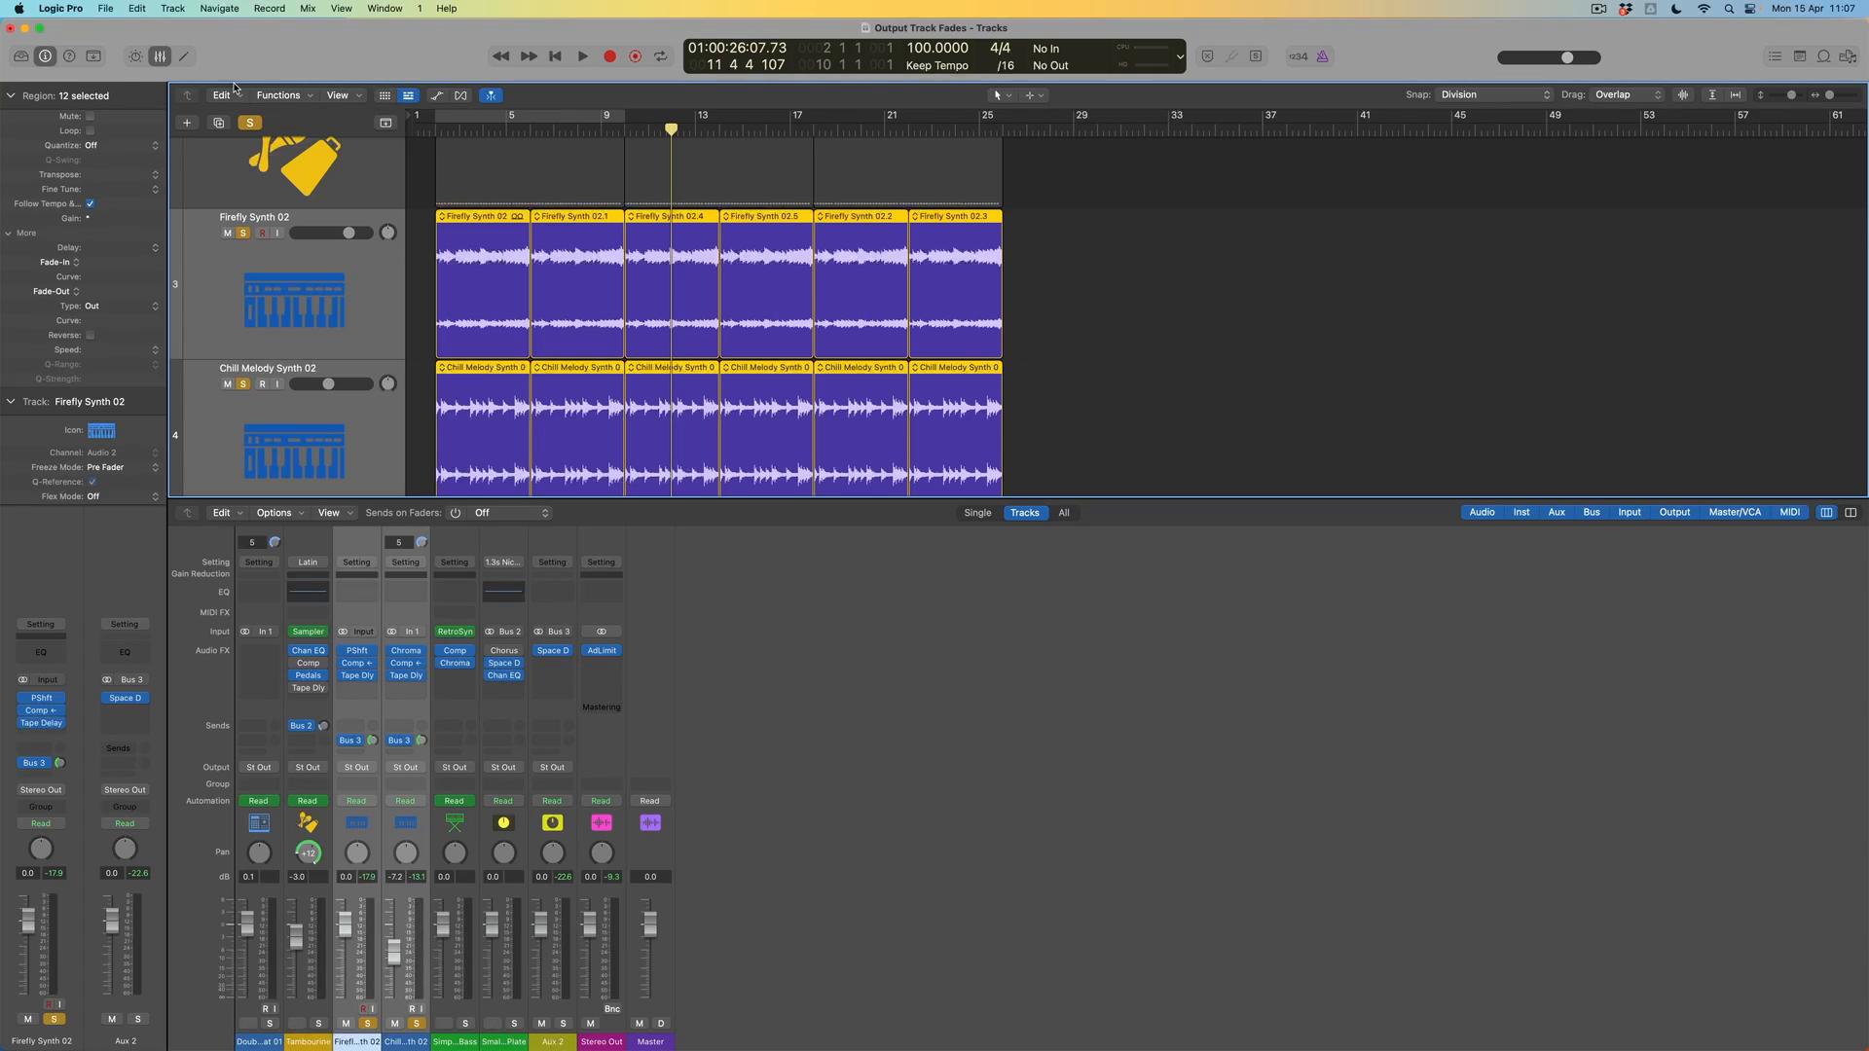
{"action": "left_click", "coordinate": [159, 57]}
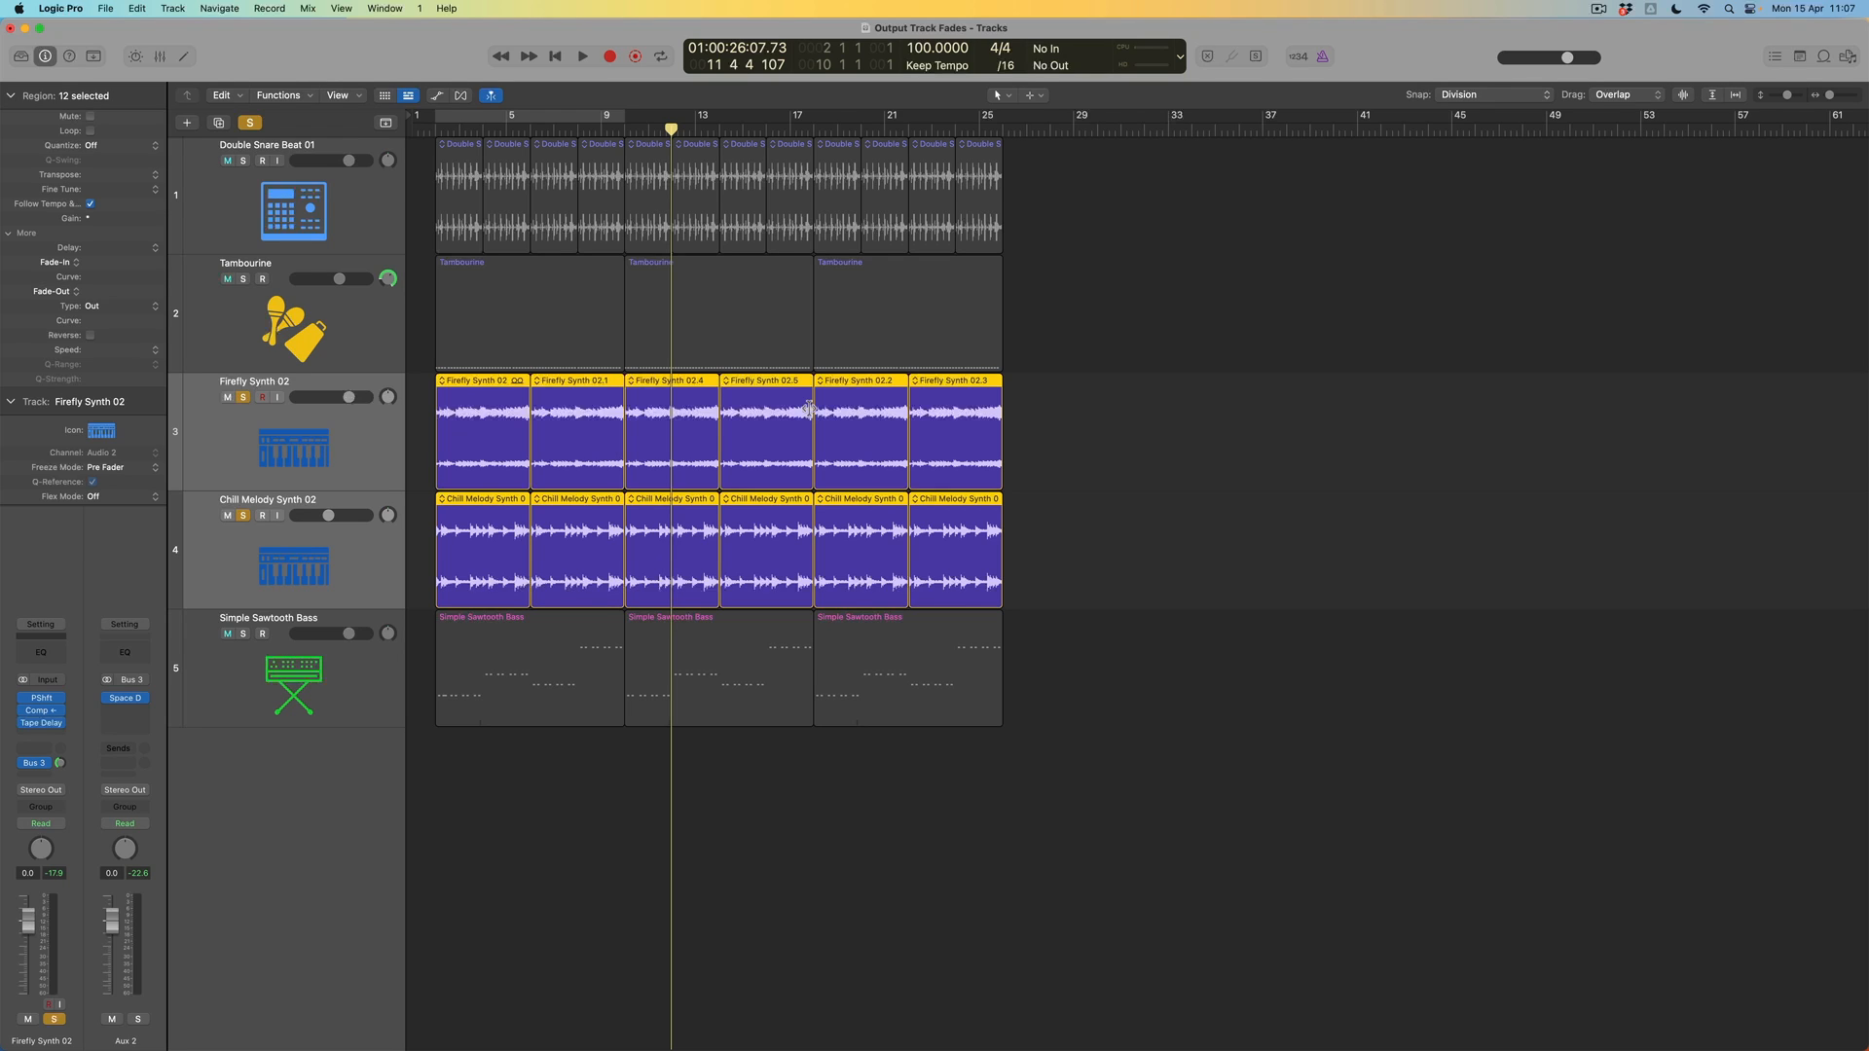
- Show the automation and draw straight volume fades to -∞ dB from about bar 18 to bar 26 on Firefly Synth 02 and Chill Melody Synth 02
{"action": "key", "text": "a"}
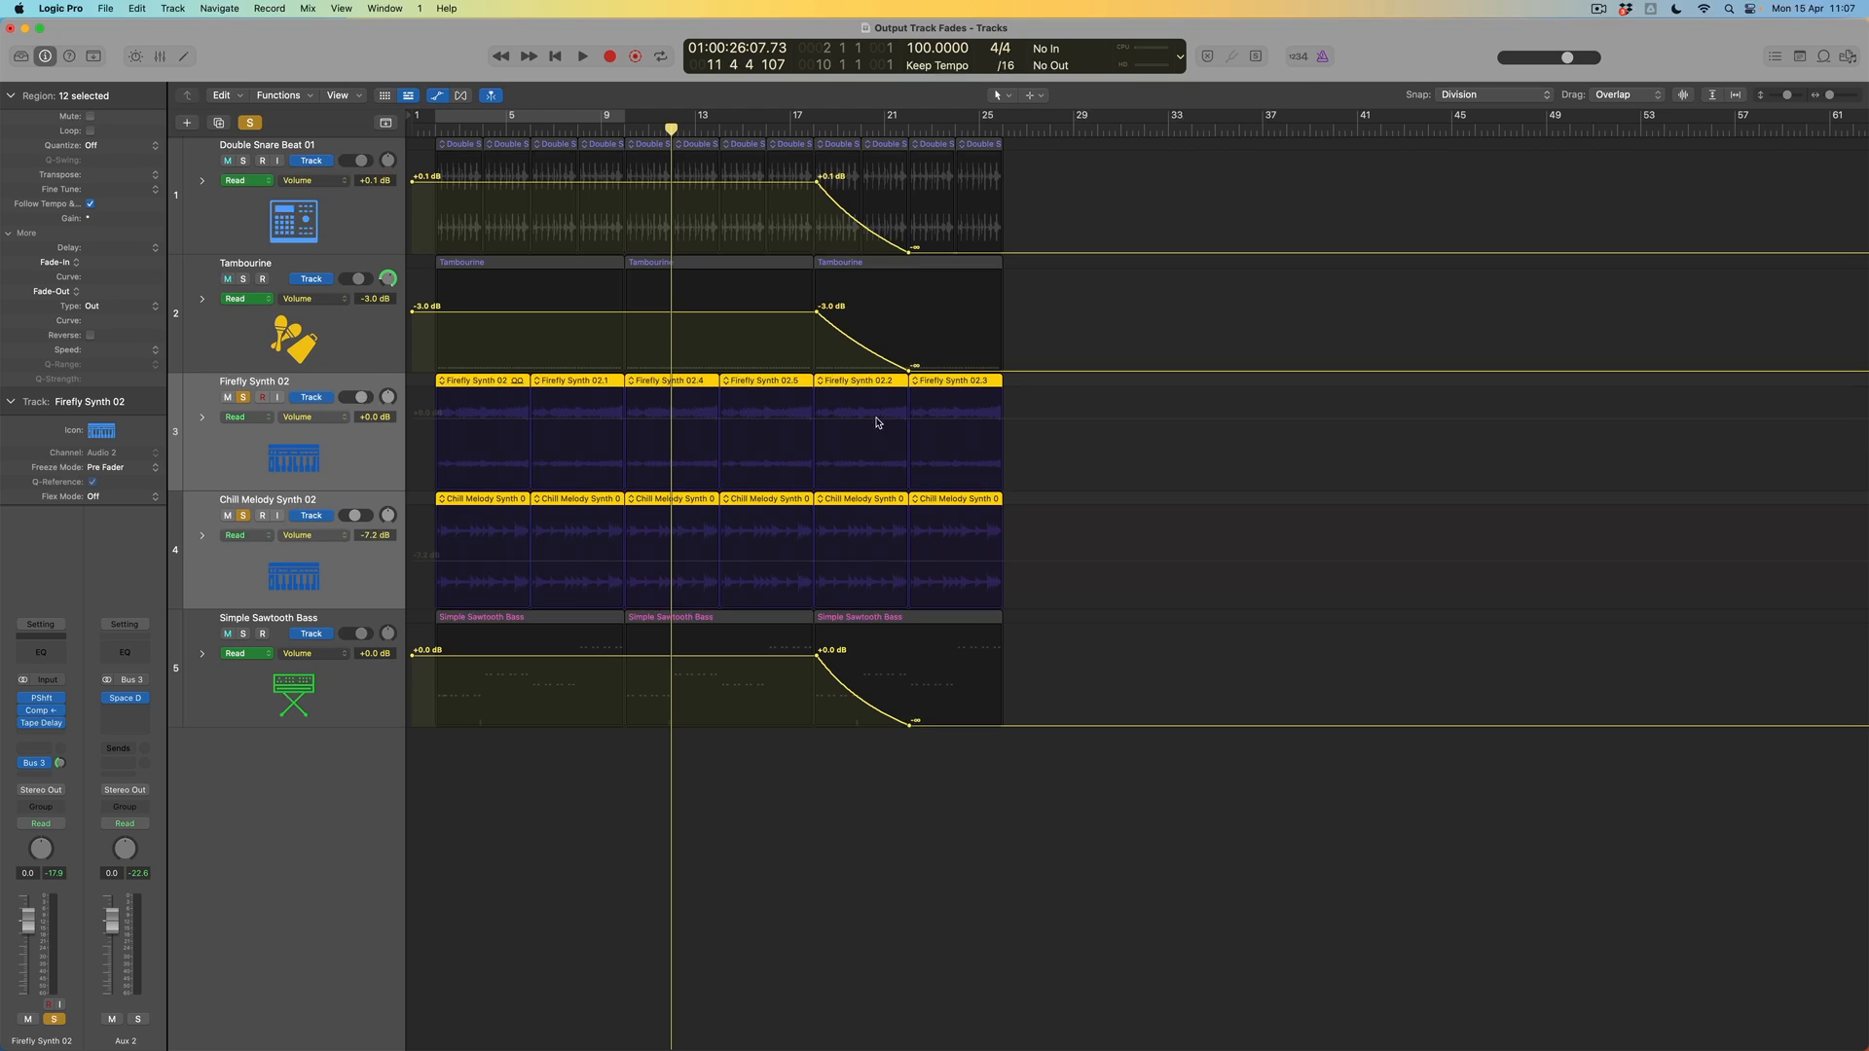
{"action": "left_click", "coordinate": [815, 423]}
{"action": "left_click_drag", "start_coordinate": [998, 421], "coordinate": [964, 543]}
{"action": "left_click", "coordinate": [813, 564]}
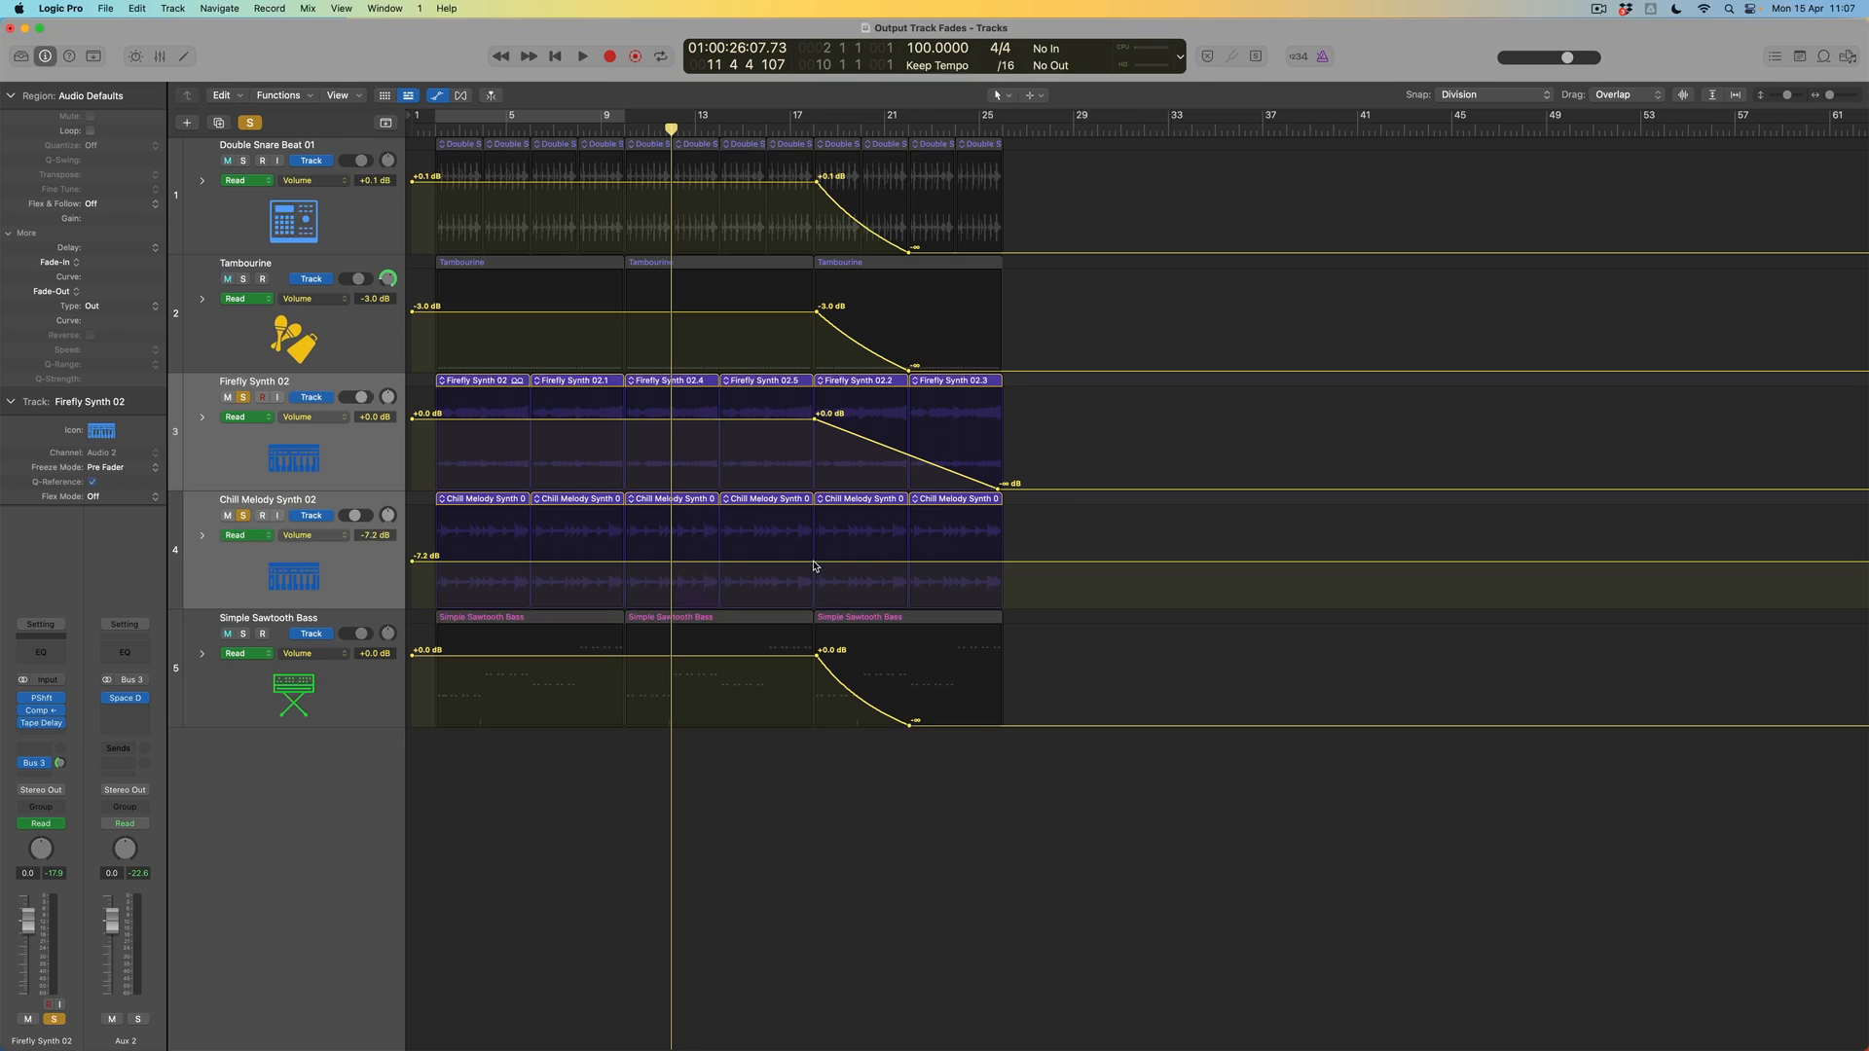
{"action": "left_click_drag", "start_coordinate": [1011, 564], "coordinate": [1013, 632]}
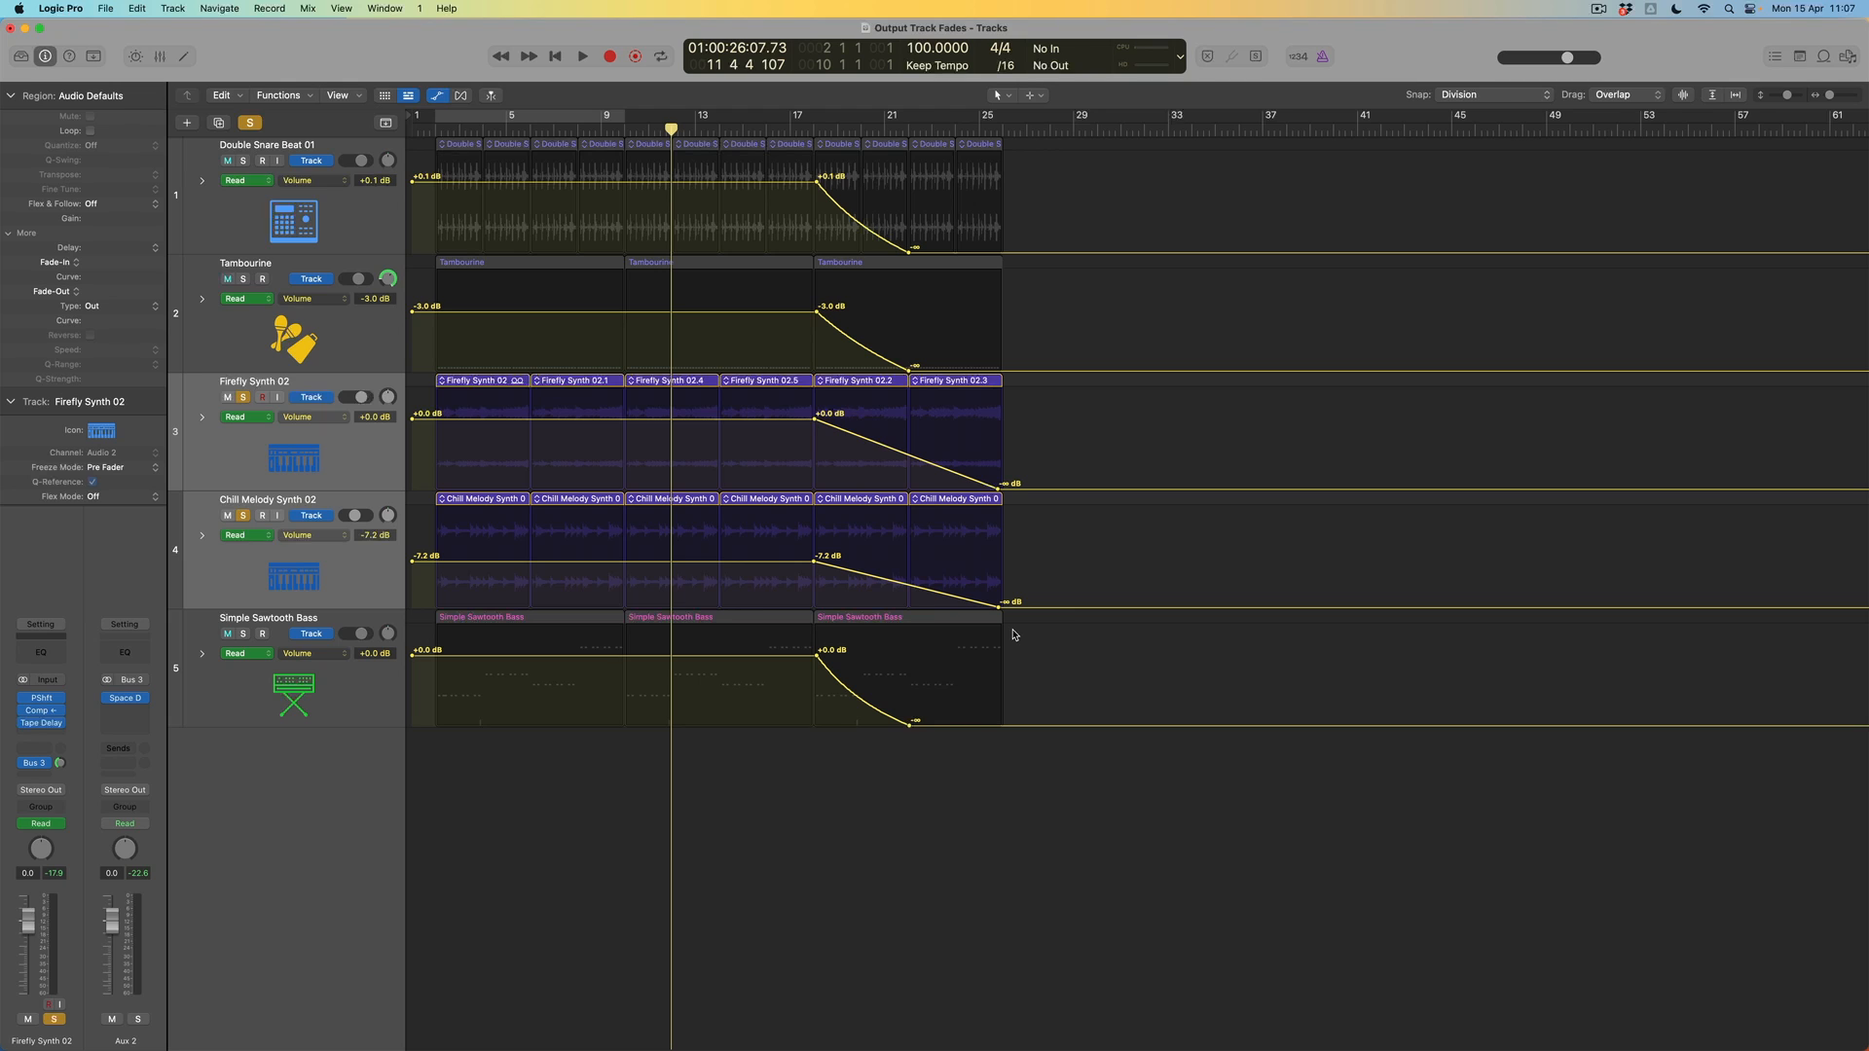
- Play the soloed synth fades from about bar 17, unsolo both tracks and play the full mix from about bar 15
{"action": "left_click", "coordinate": [805, 129]}
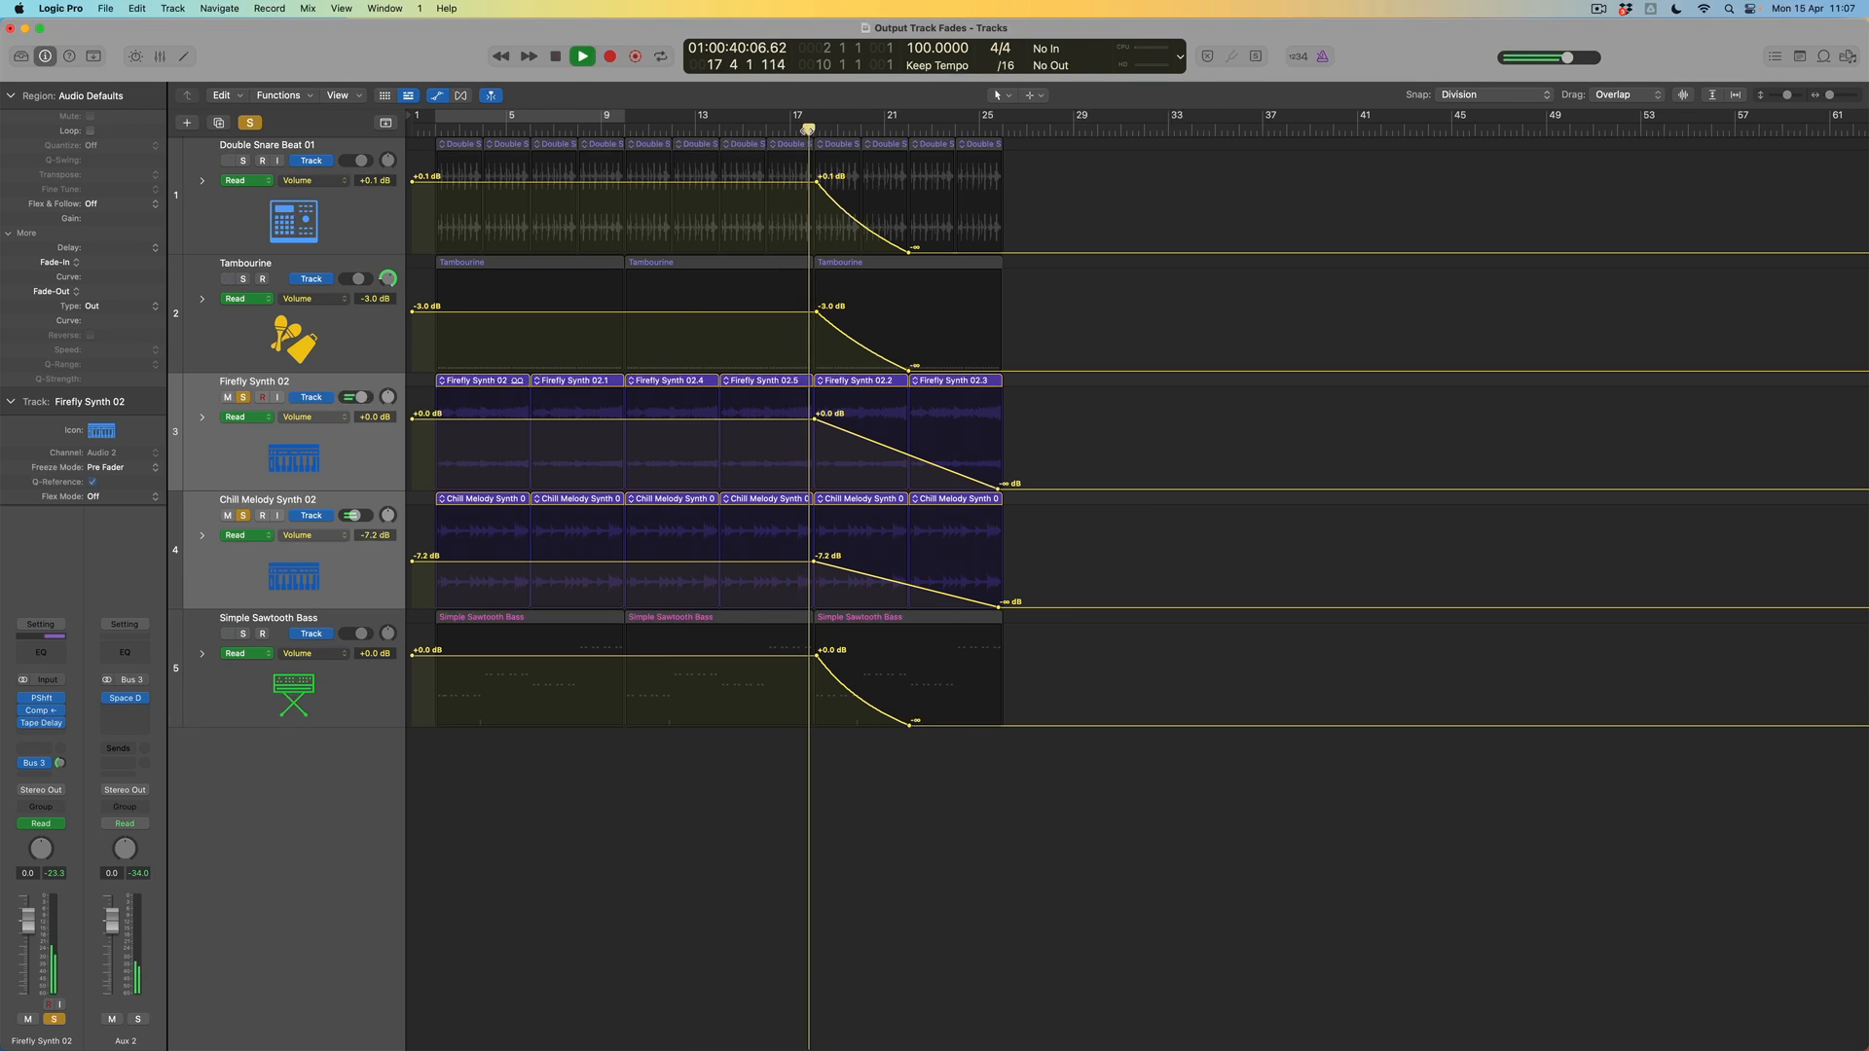
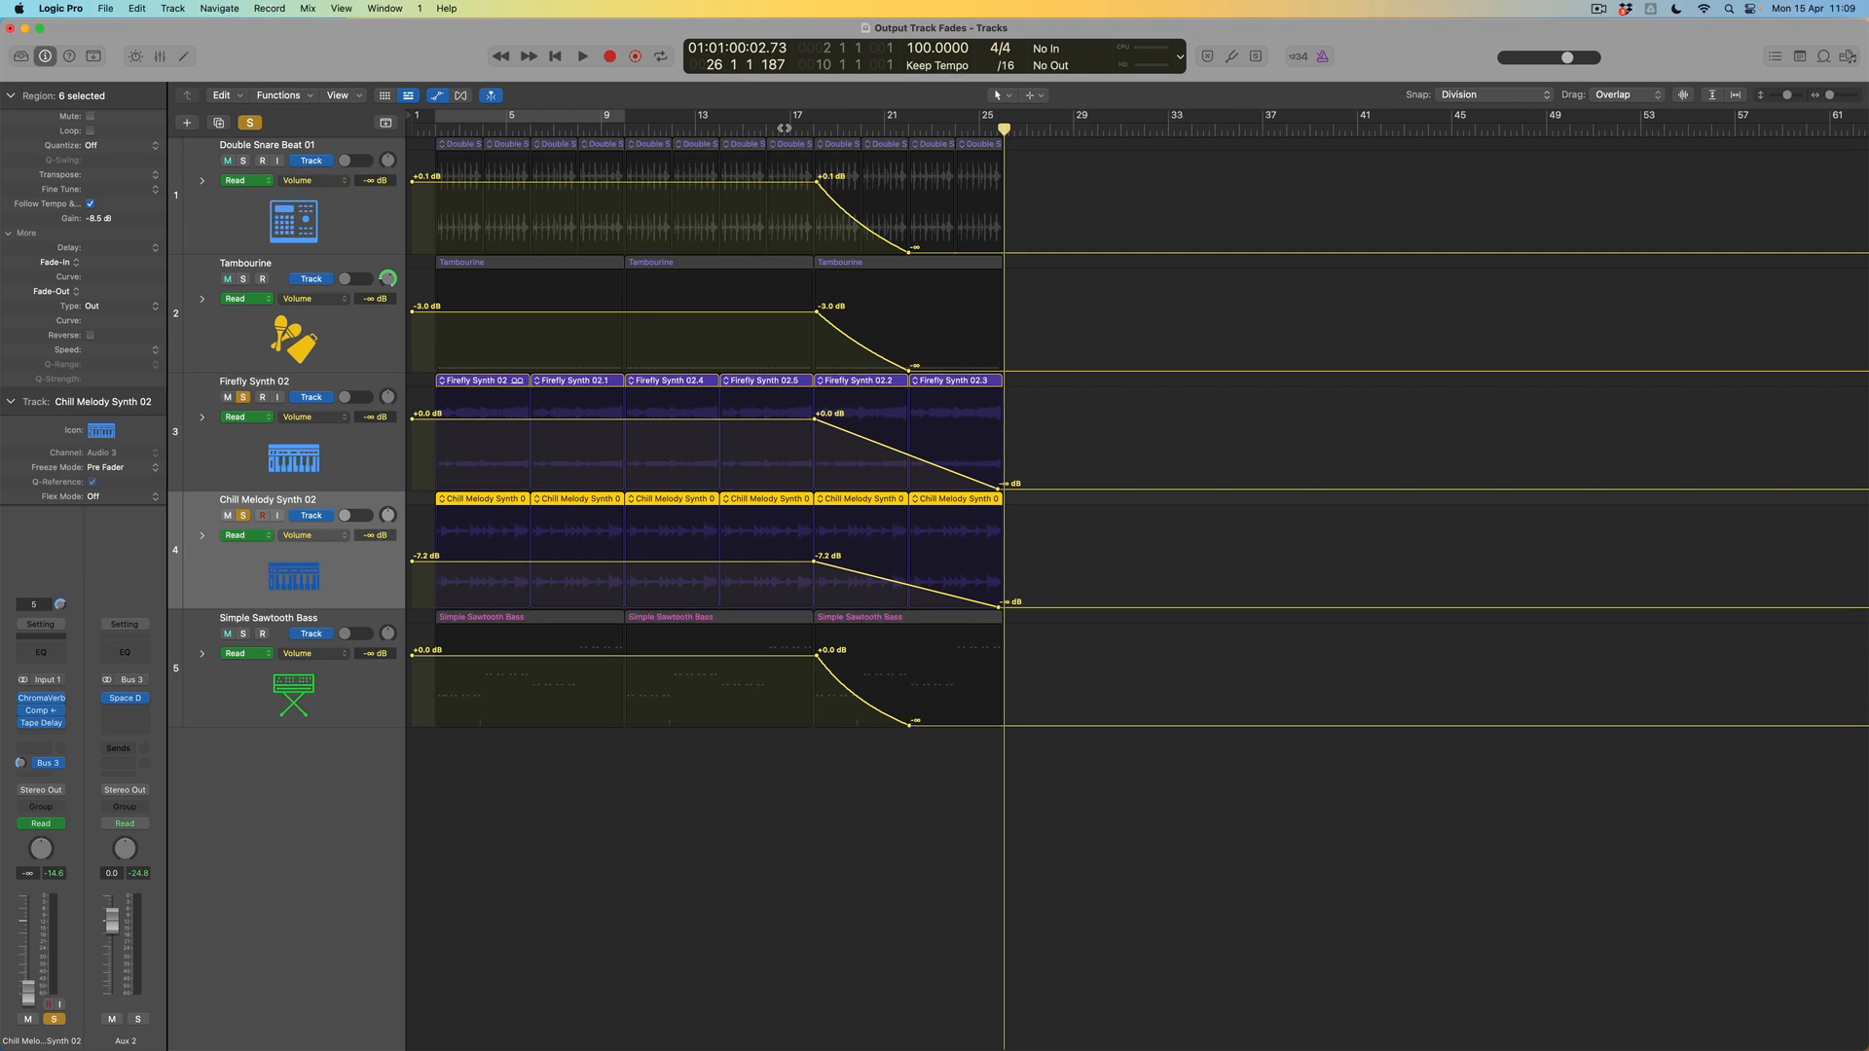
{"action": "left_click", "coordinate": [784, 129]}
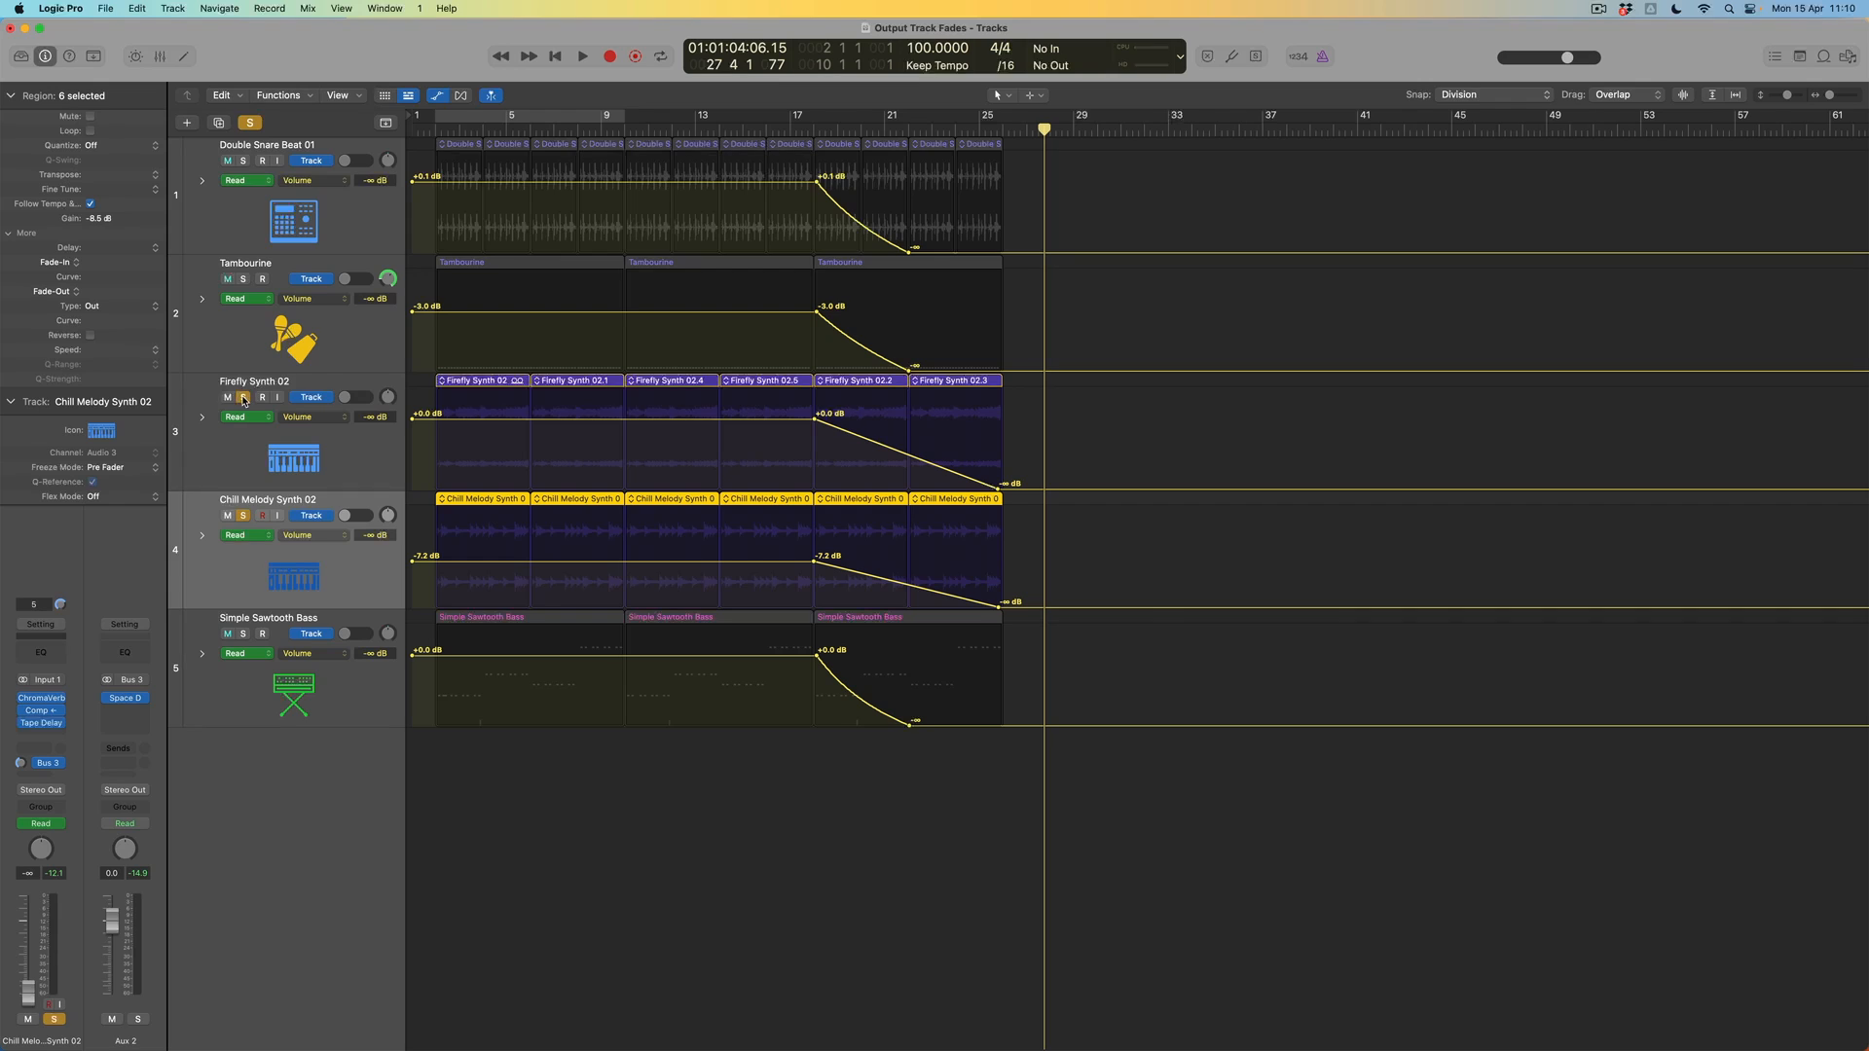
{"action": "left_click", "coordinate": [243, 400]}
{"action": "left_click", "coordinate": [752, 129]}
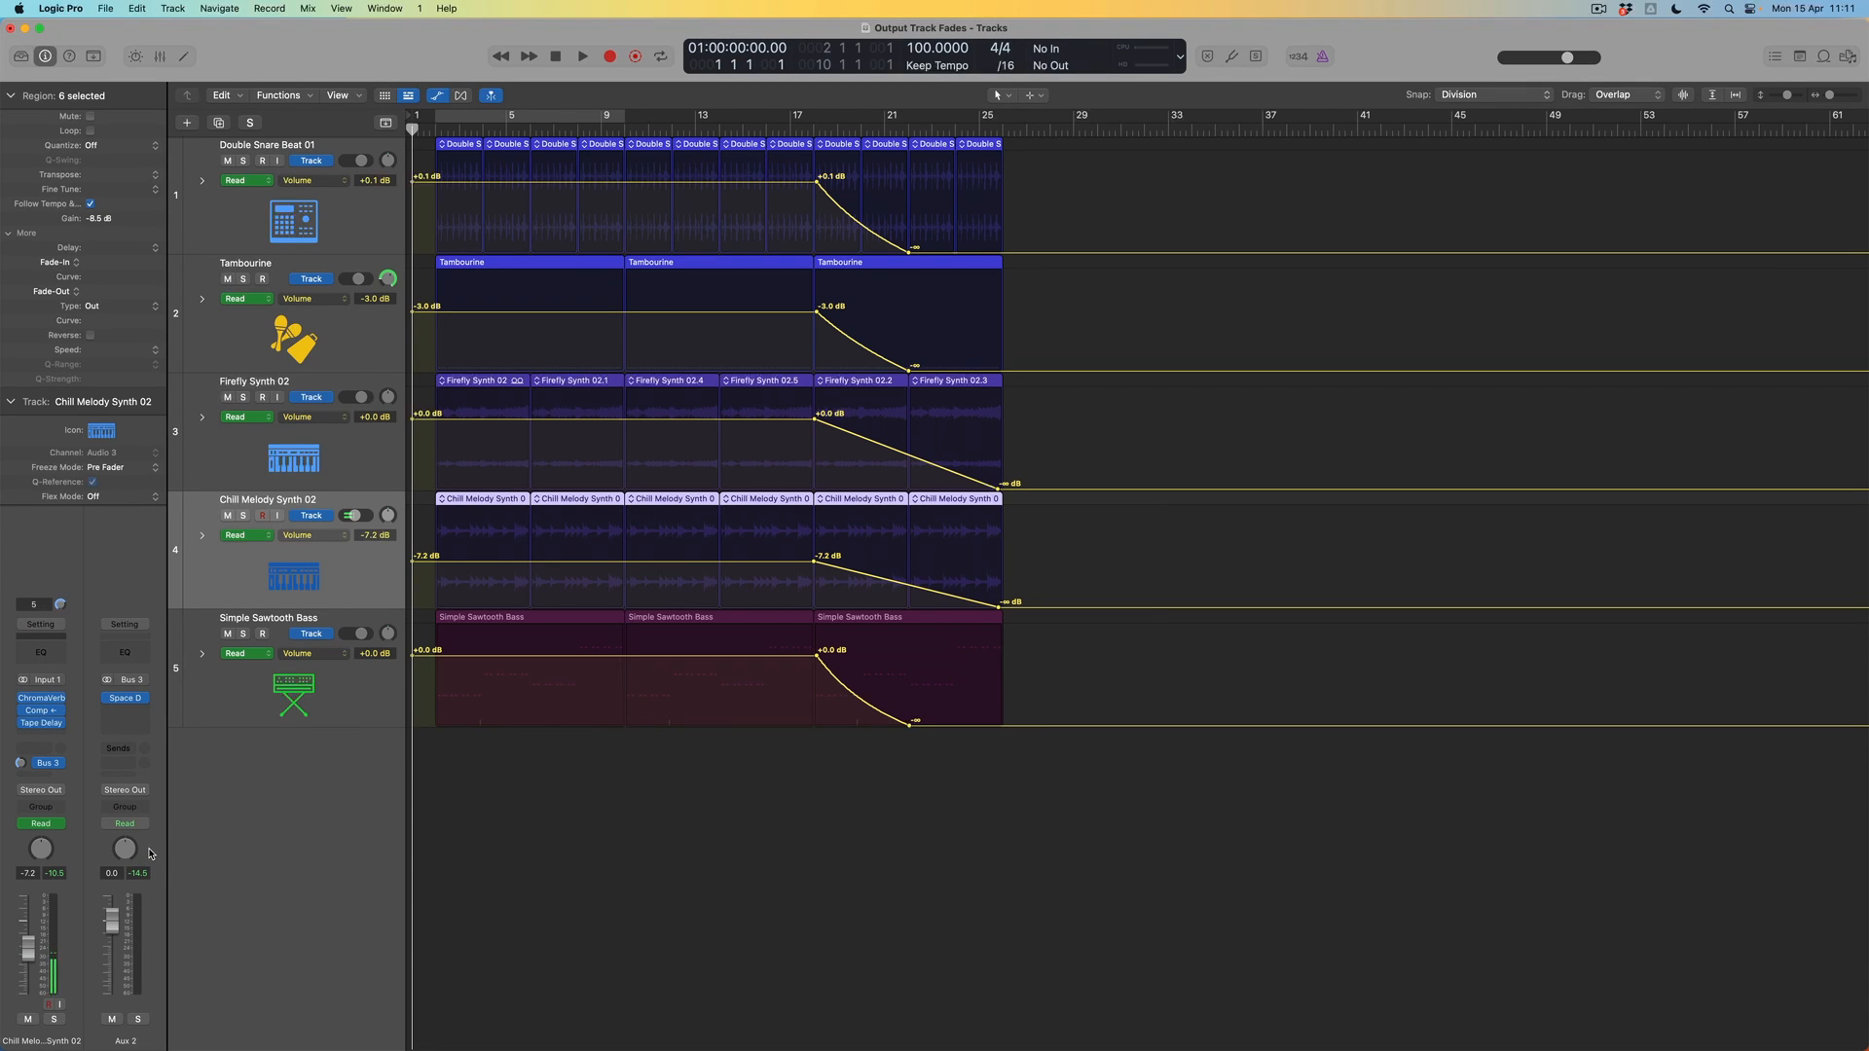
- Create a track for the Big Plate aux and automate its volume from -23.4 dB at bar 18 up to 0.0 dB at about bar 25
{"action": "right_click", "coordinate": [150, 851]}
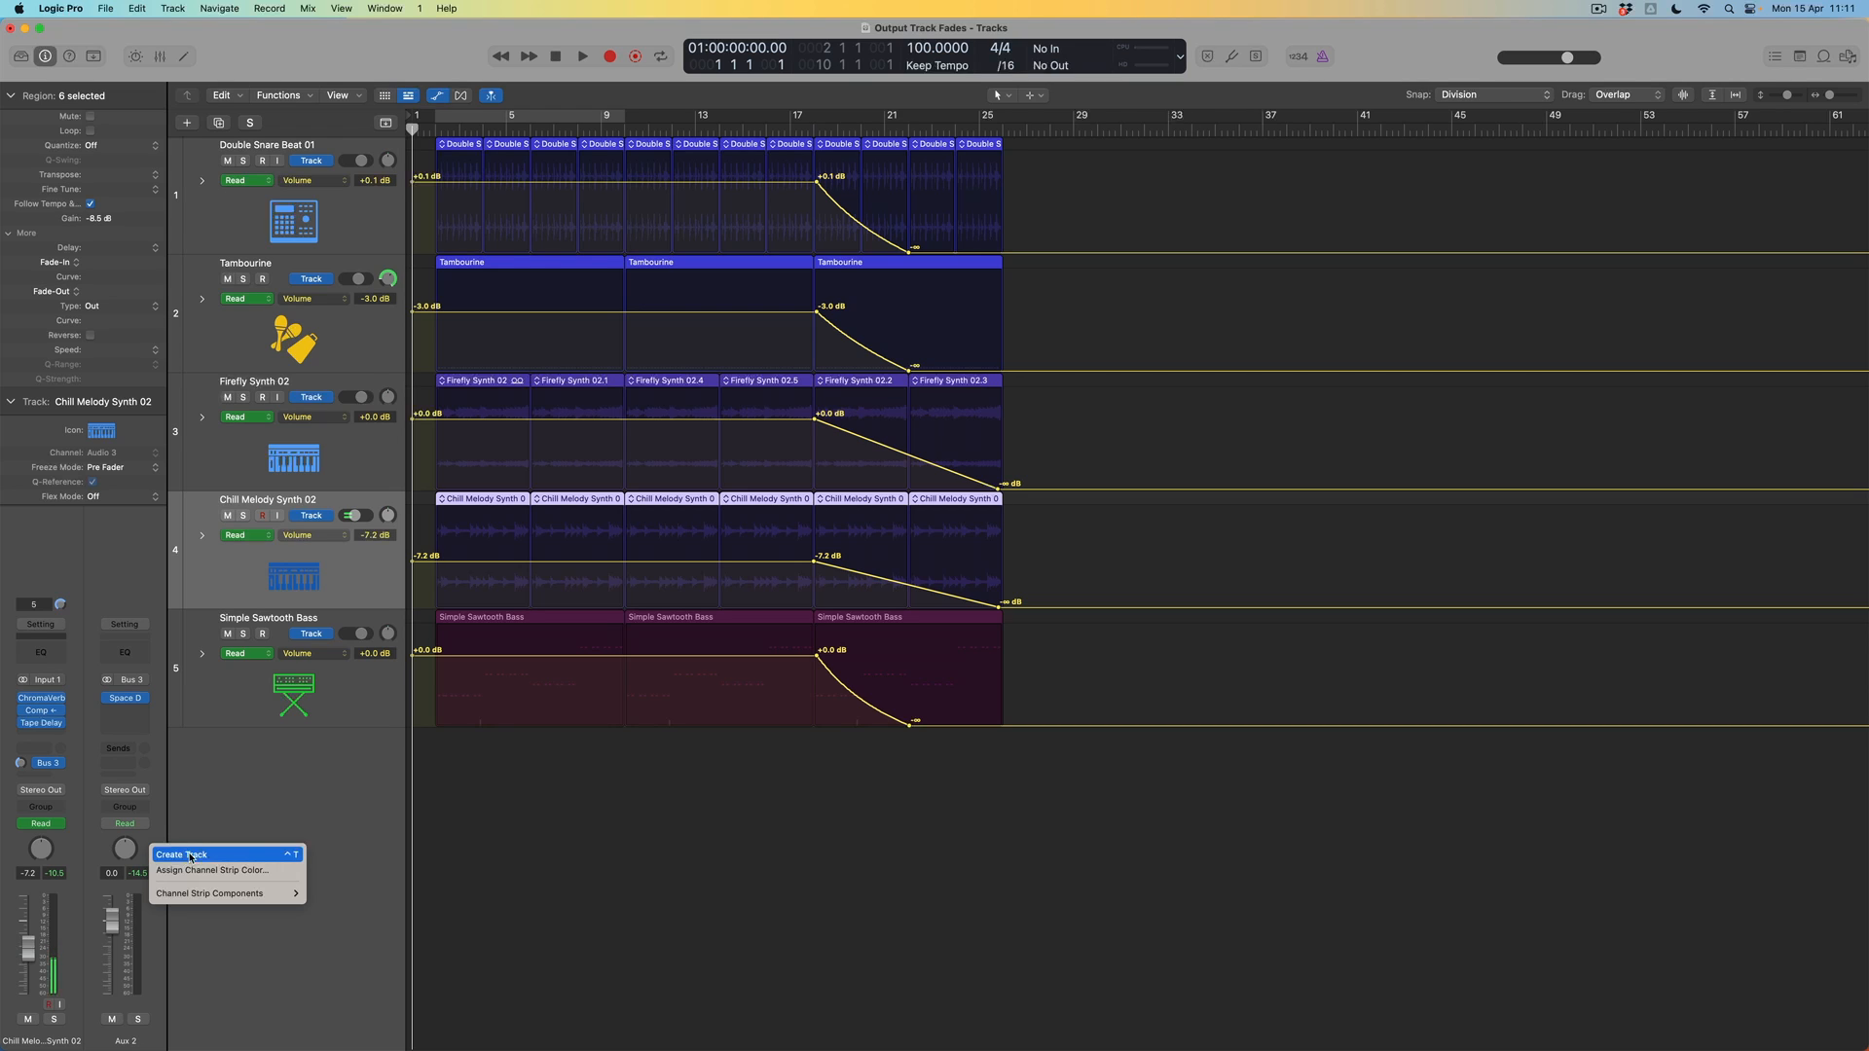
{"action": "left_click", "coordinate": [190, 856]}
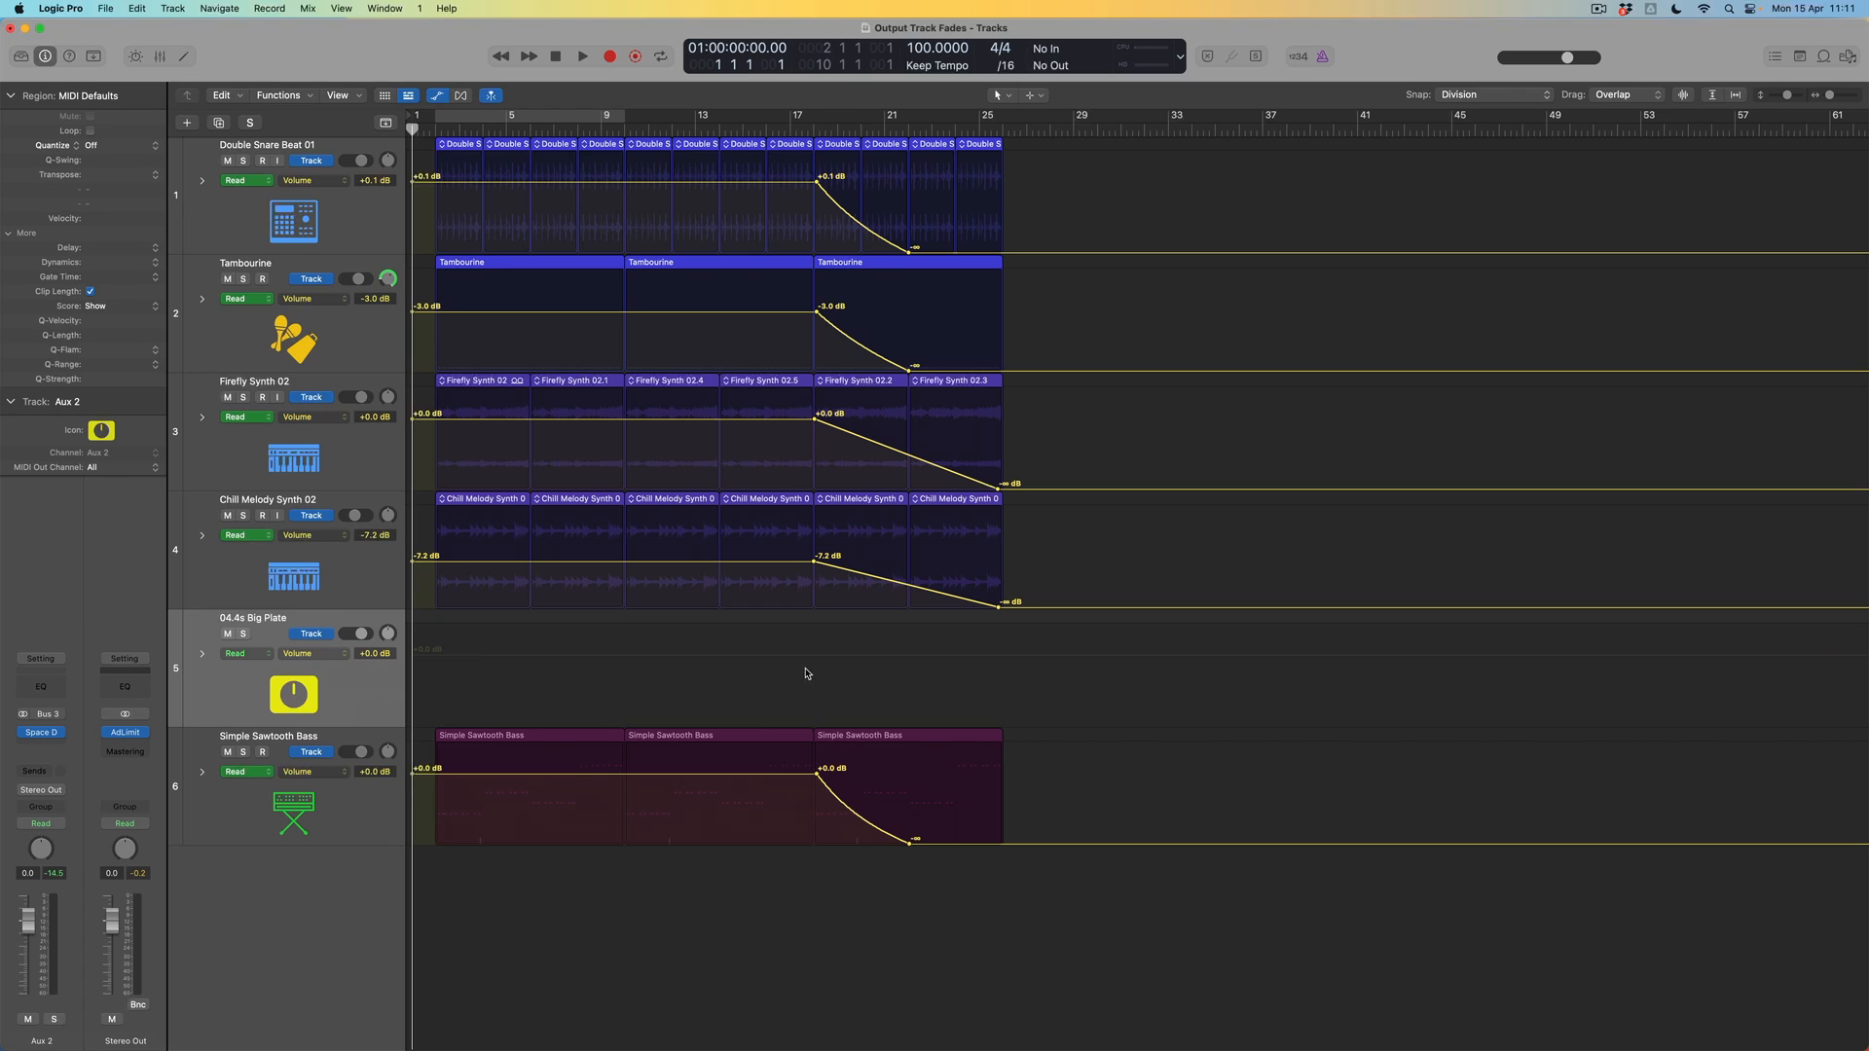
{"action": "left_click_drag", "start_coordinate": [812, 661], "coordinate": [809, 713]}
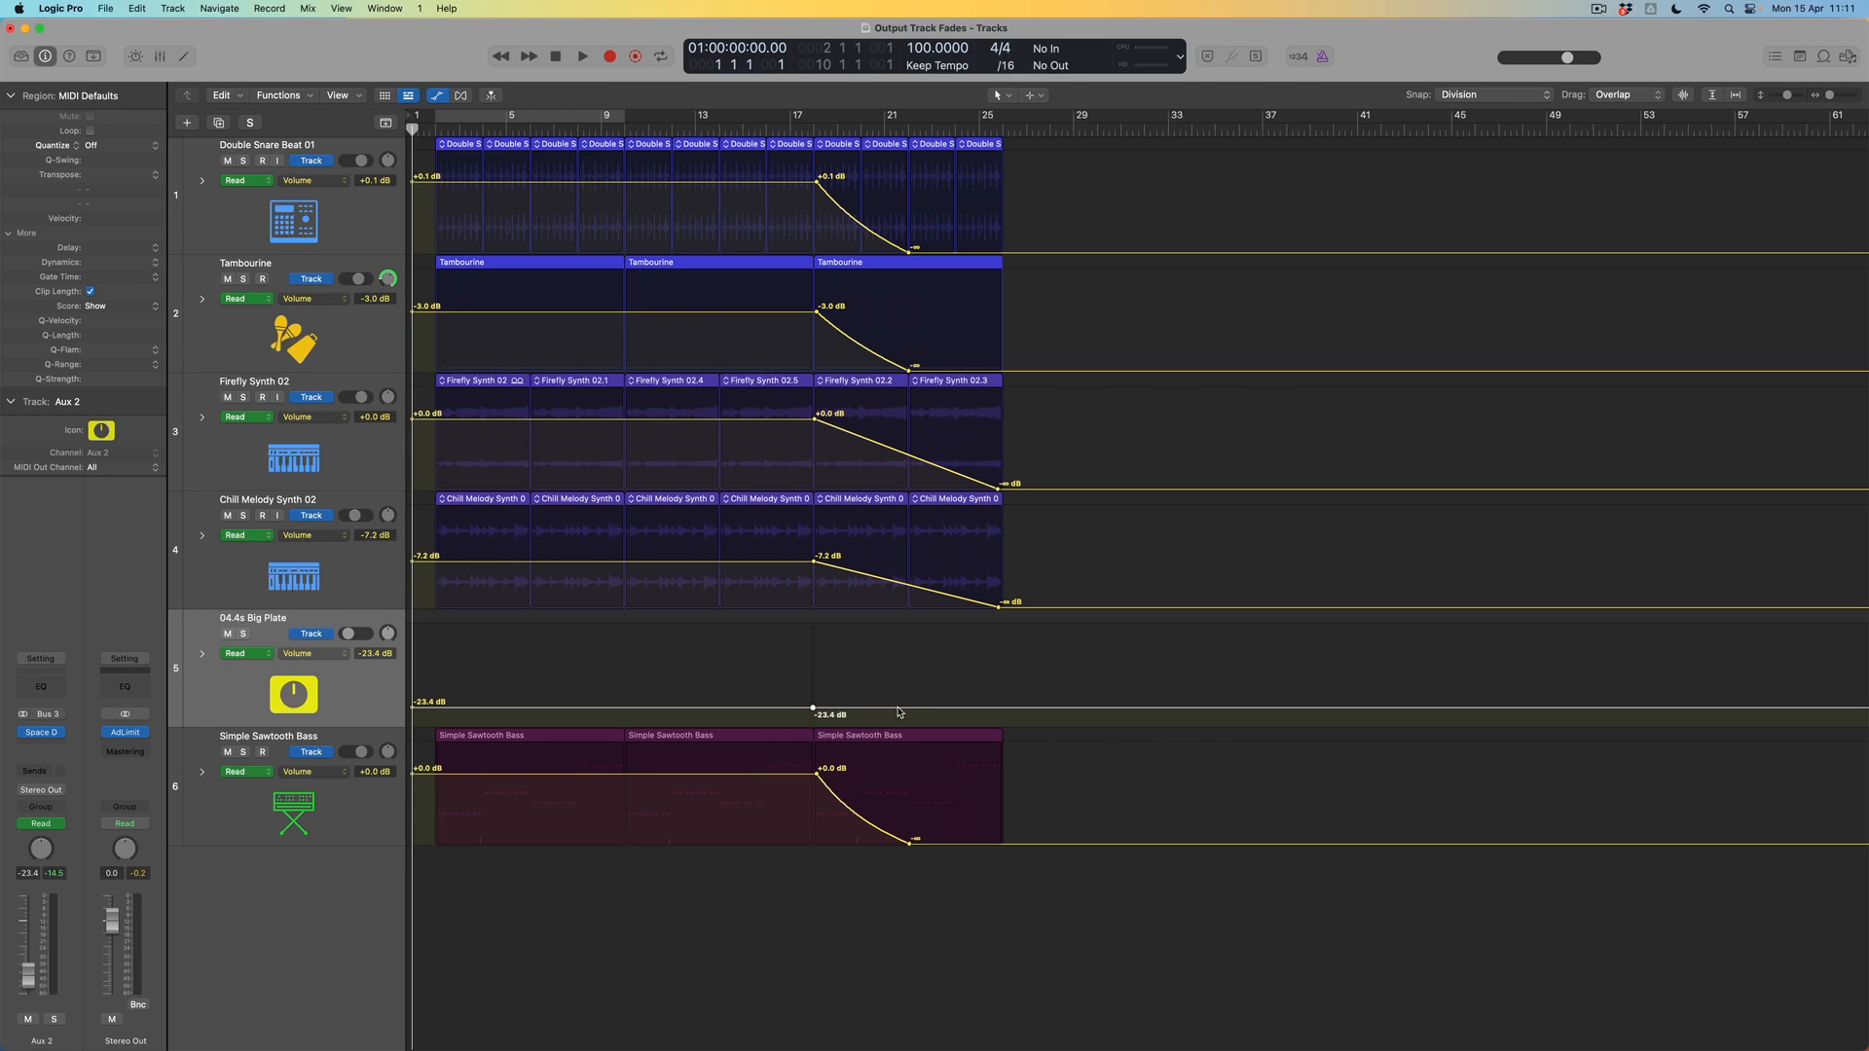
{"action": "left_click_drag", "start_coordinate": [994, 711], "coordinate": [1003, 657]}
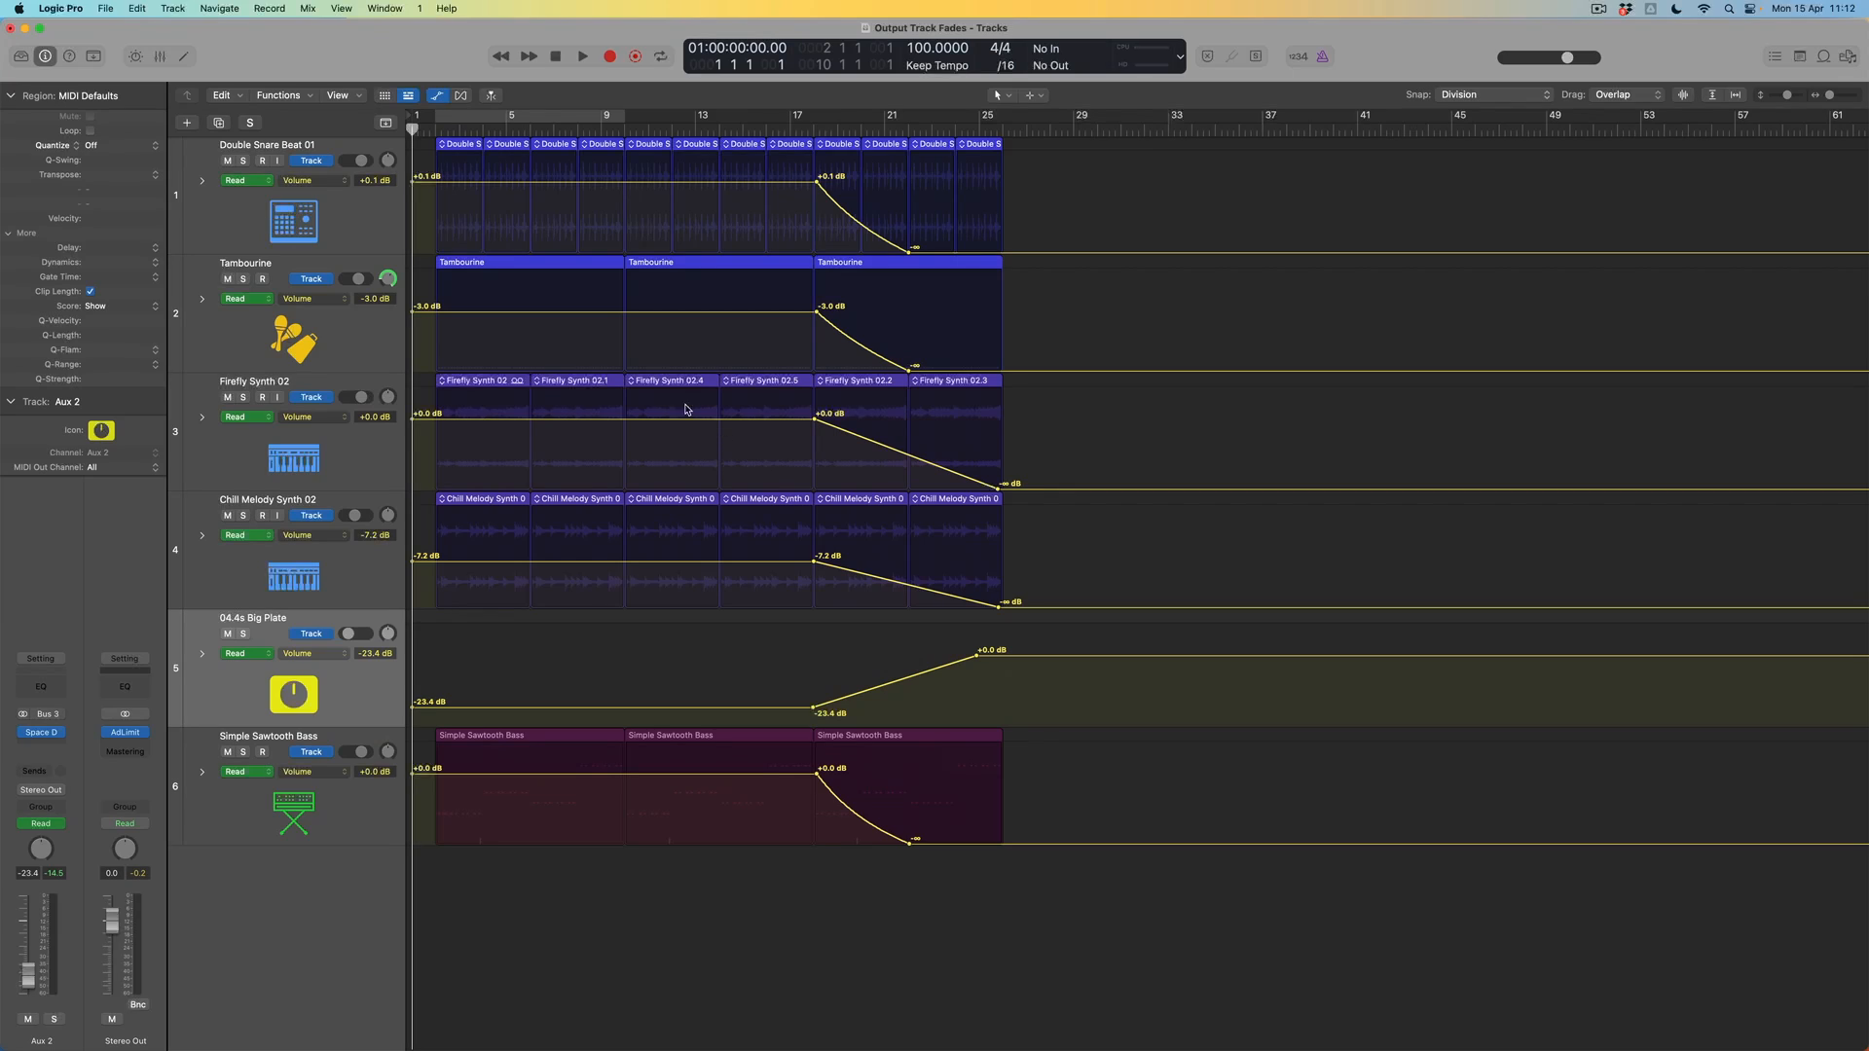
- Play from about bar 9 and use the Automation Curve tool to bend both synth fade-outs downward and the Big Plate volume rise slightly upward
{"action": "double_click", "coordinate": [608, 131]}
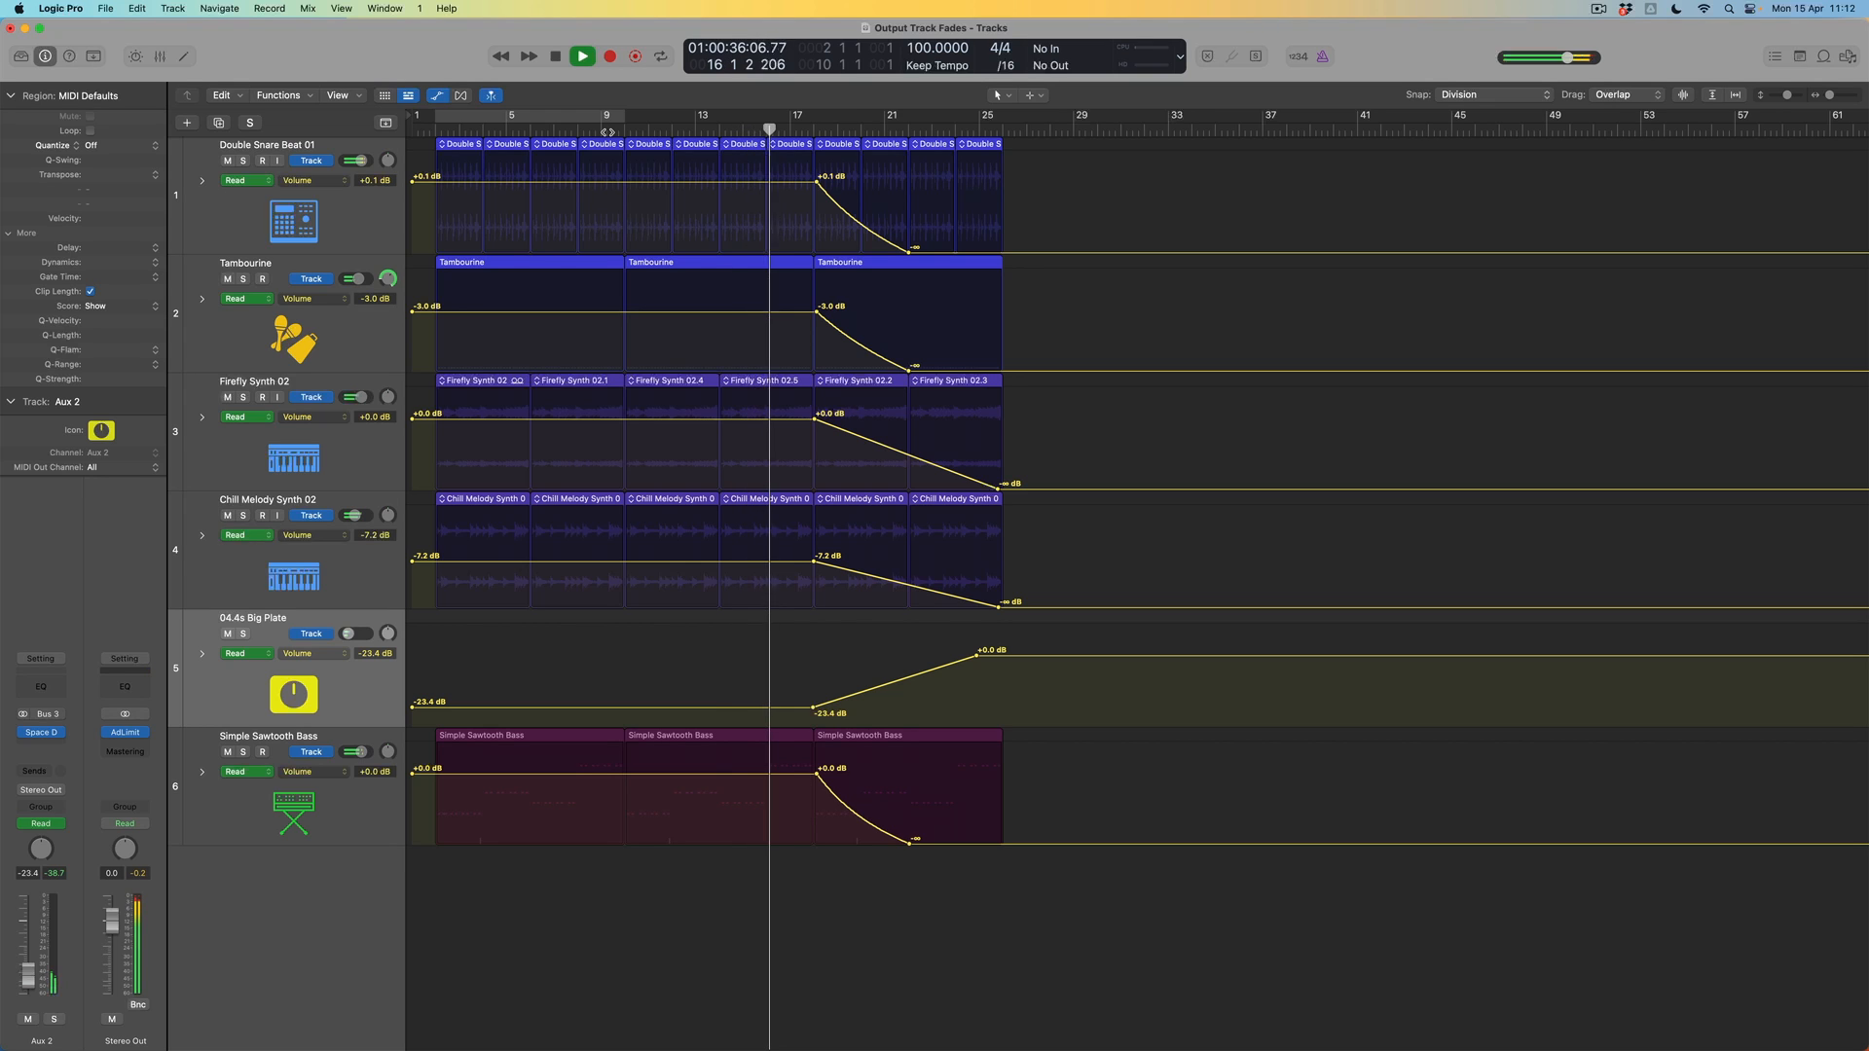
{"action": "key", "text": "t"}
{"action": "left_click", "coordinate": [671, 304]}
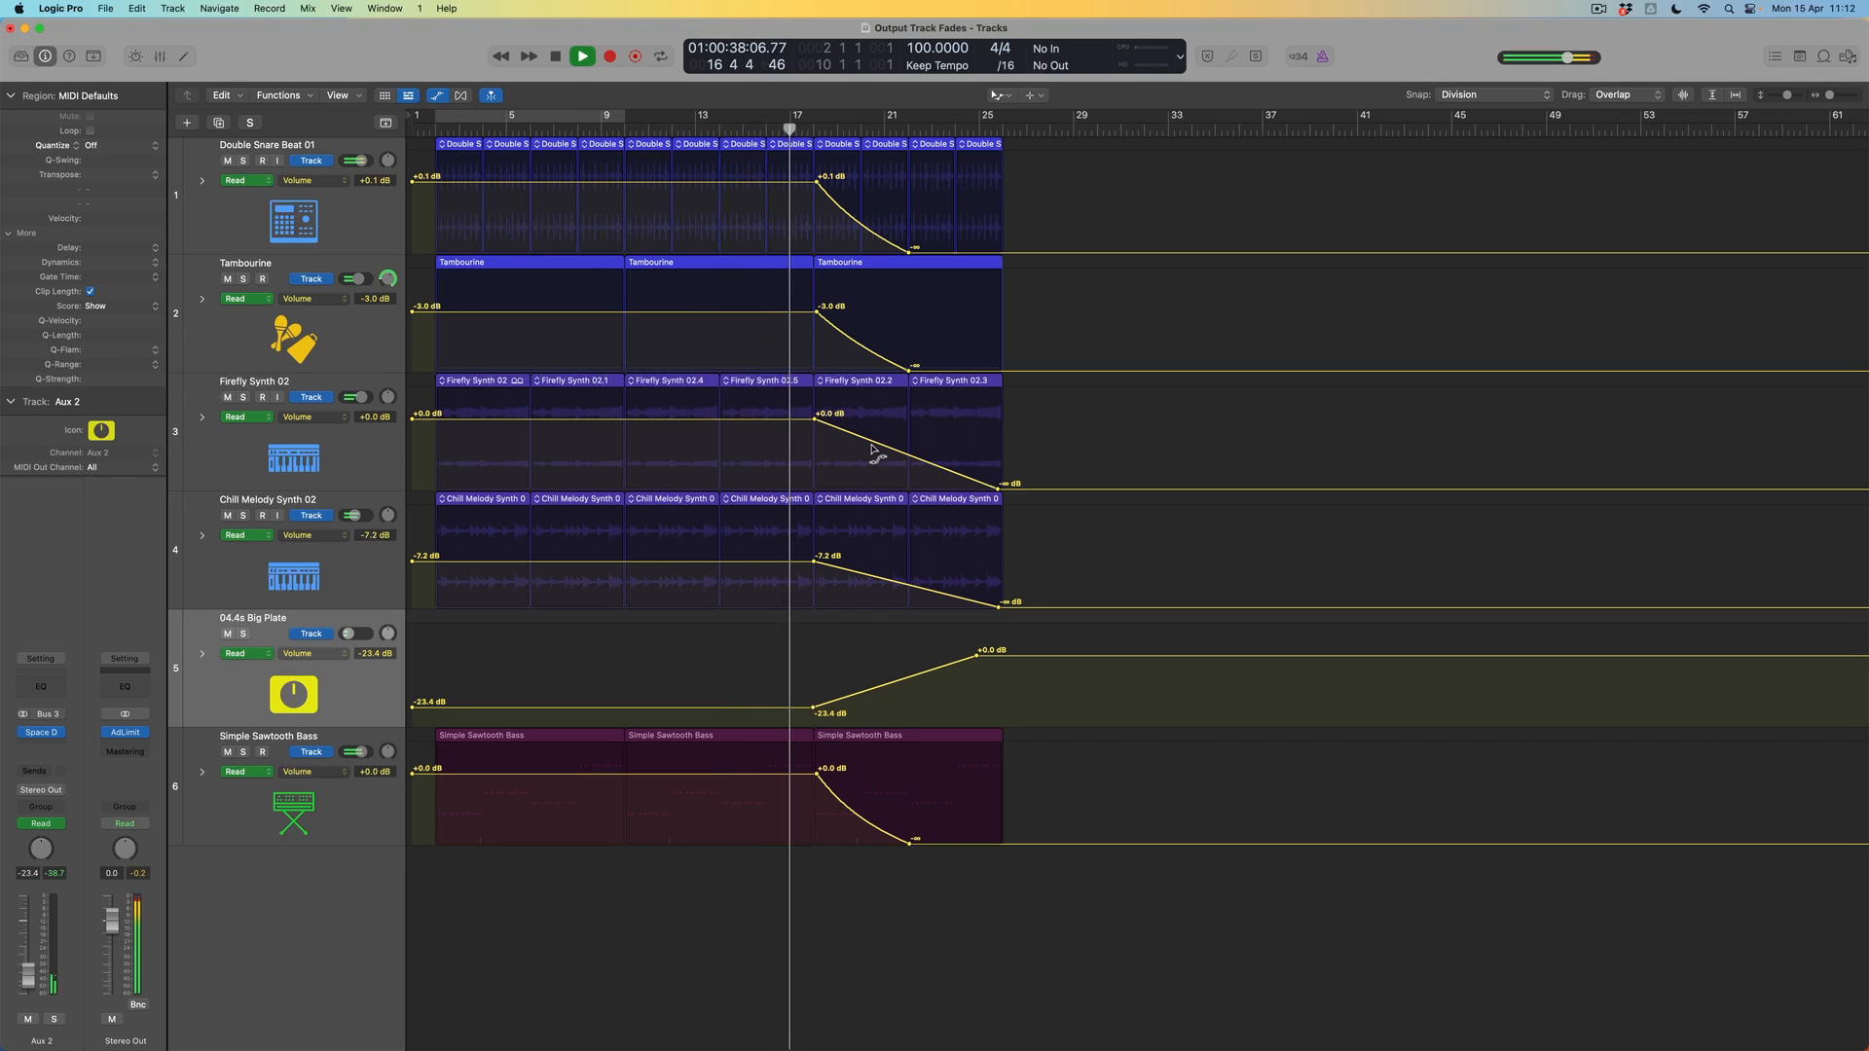
{"action": "left_click_drag", "start_coordinate": [893, 459], "coordinate": [915, 605]}
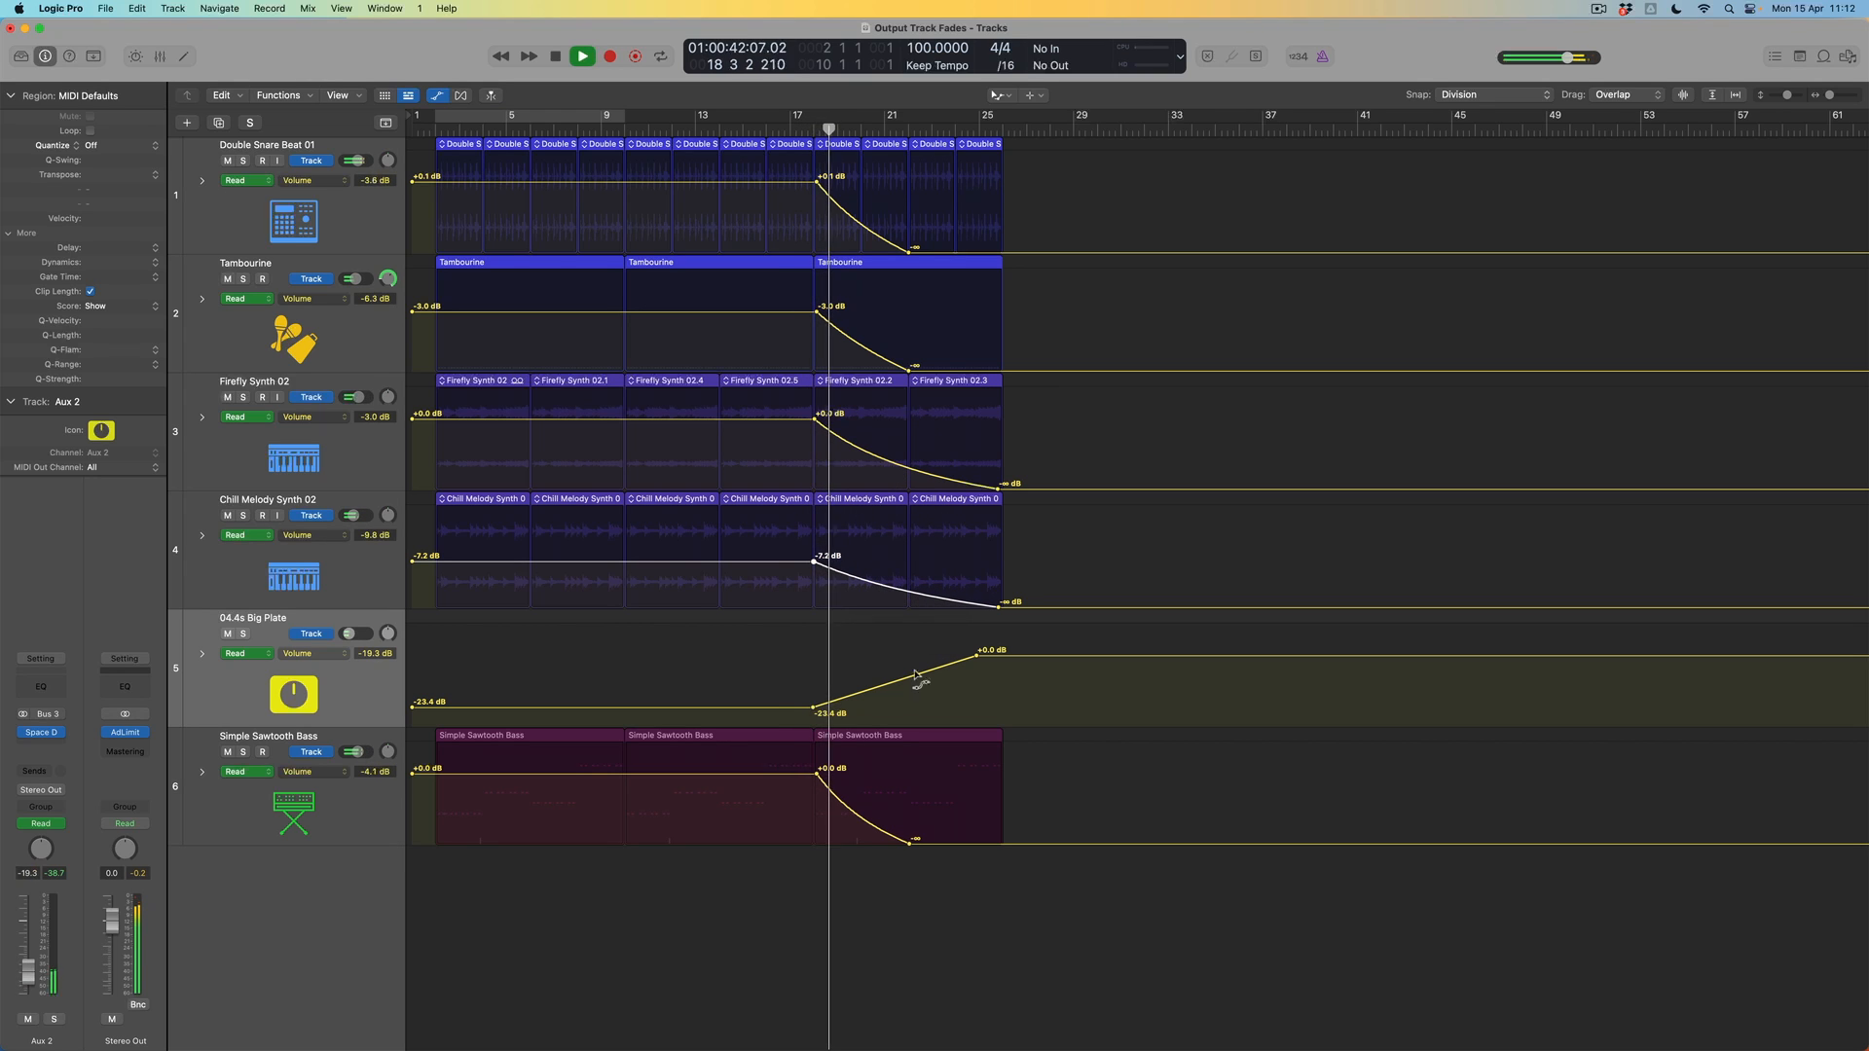
{"action": "left_click_drag", "start_coordinate": [900, 680], "coordinate": [917, 679]}
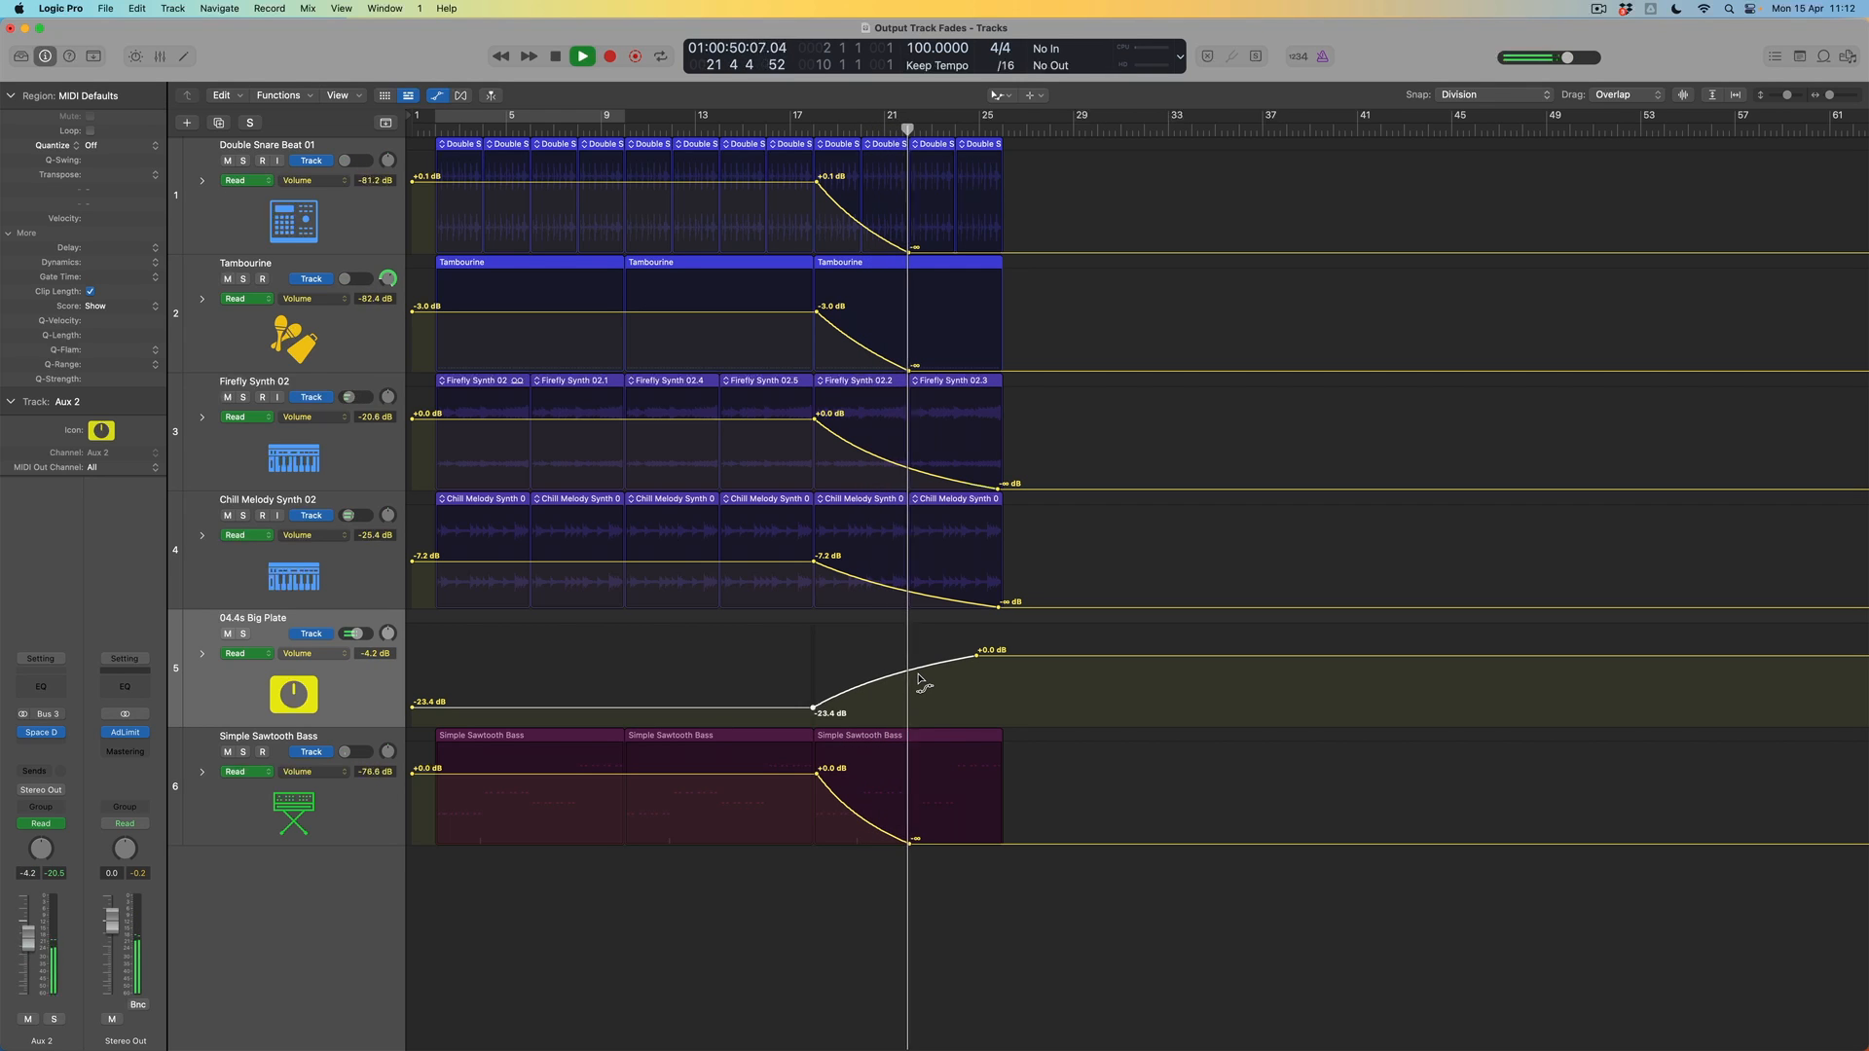
{"action": "left_click_drag", "start_coordinate": [903, 680], "coordinate": [905, 683]}
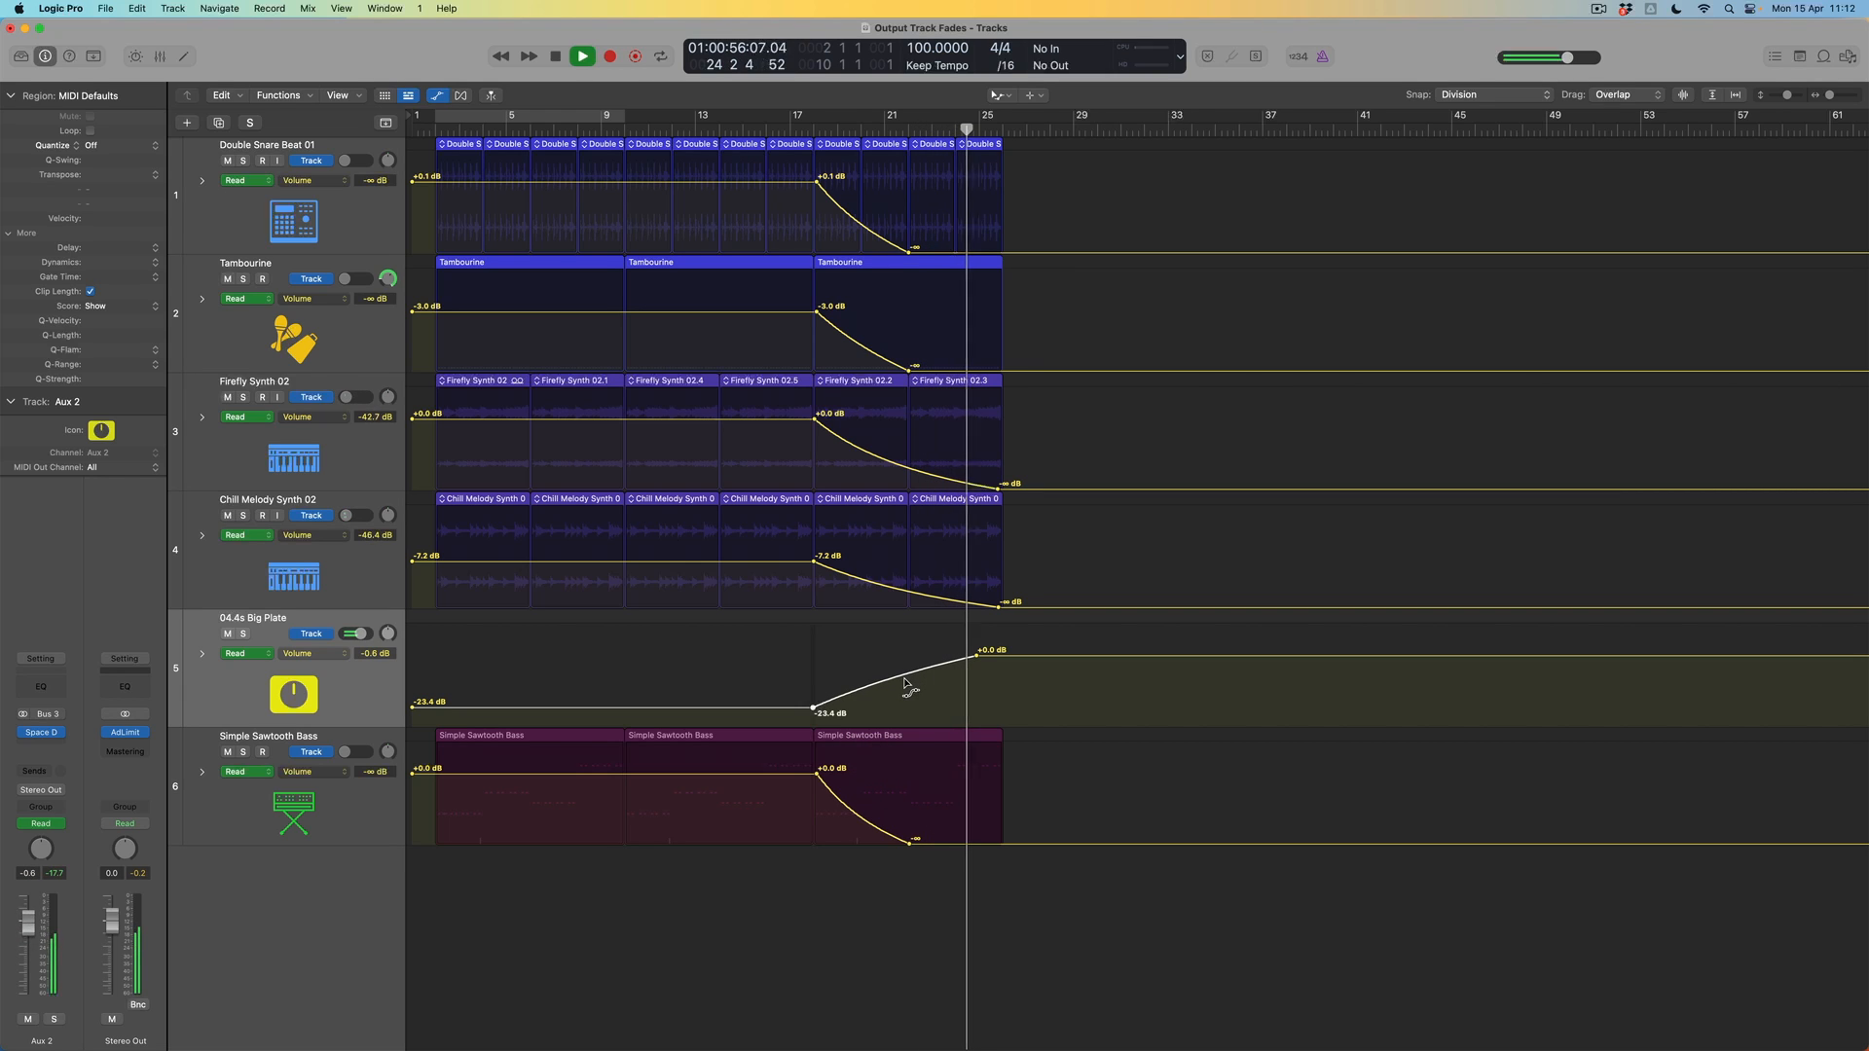